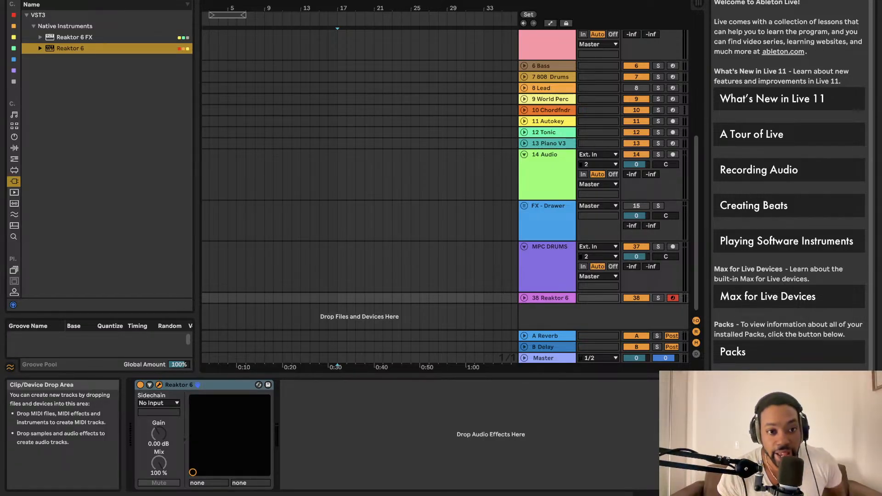
Step: Open and enlarge the Reaktor 6 plug-in window, and connect the Note In's Pitch output to the Bento Box OSC's Pitch input
{"action": "left_click", "coordinate": [159, 385]}
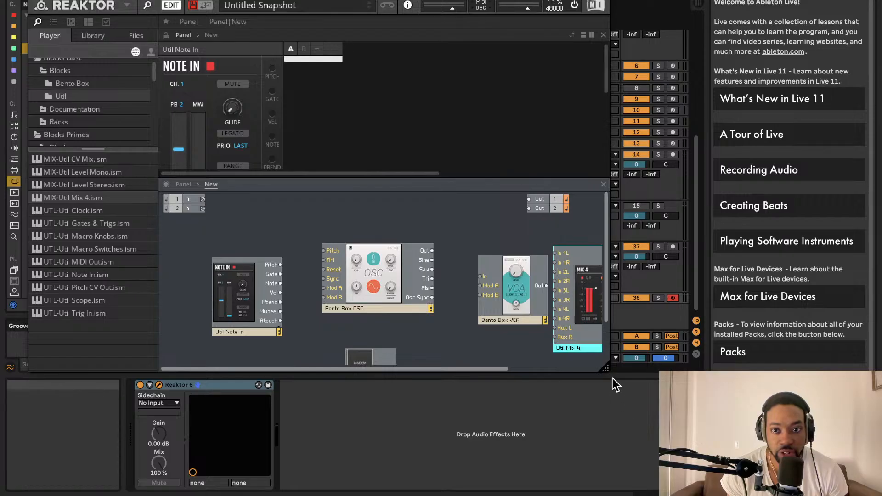
{"action": "left_click_drag", "start_coordinate": [610, 371], "coordinate": [607, 492]}
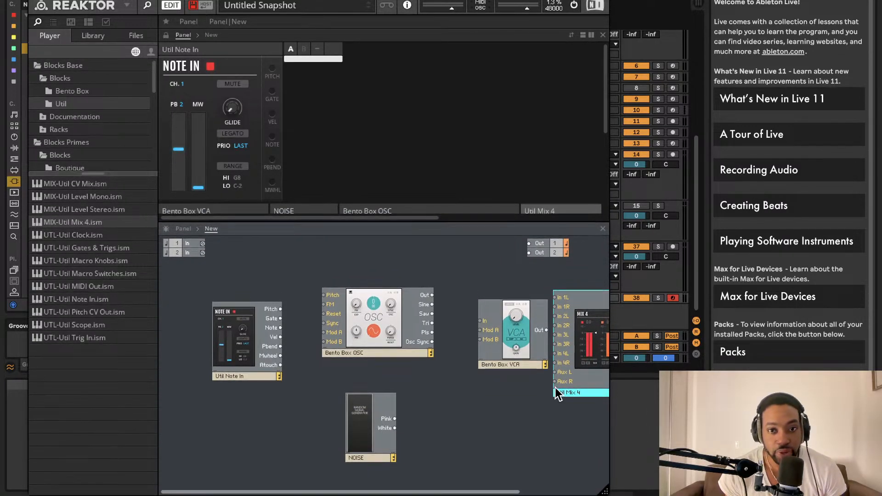
{"action": "scroll", "coordinate": [551, 391], "scroll_direction": "right", "scroll_amount": 3}
{"action": "left_click_drag", "start_coordinate": [215, 310], "coordinate": [261, 292]}
{"action": "left_click_drag", "start_coordinate": [275, 417], "coordinate": [177, 422]}
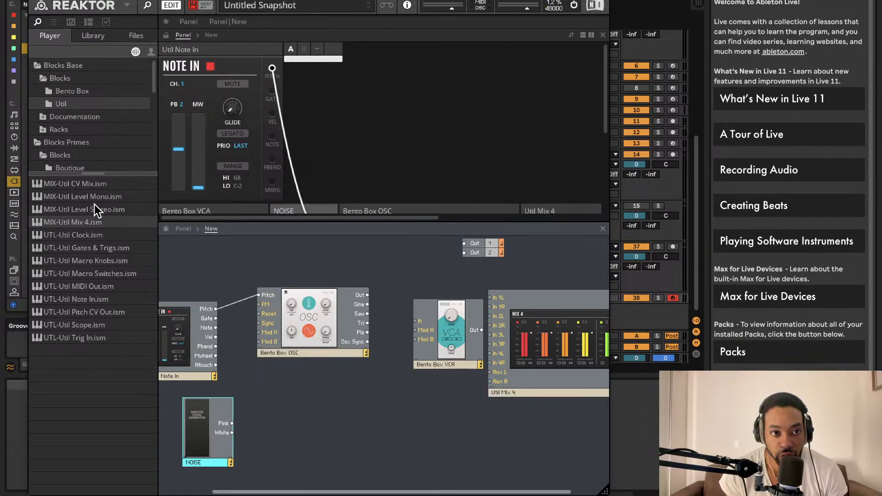
Step: Add a Bento Box Mix block between the oscillator and the VCA, and a Bento Box ADSR envelope below the VCA
{"action": "left_click_drag", "start_coordinate": [120, 218], "coordinate": [386, 305]}
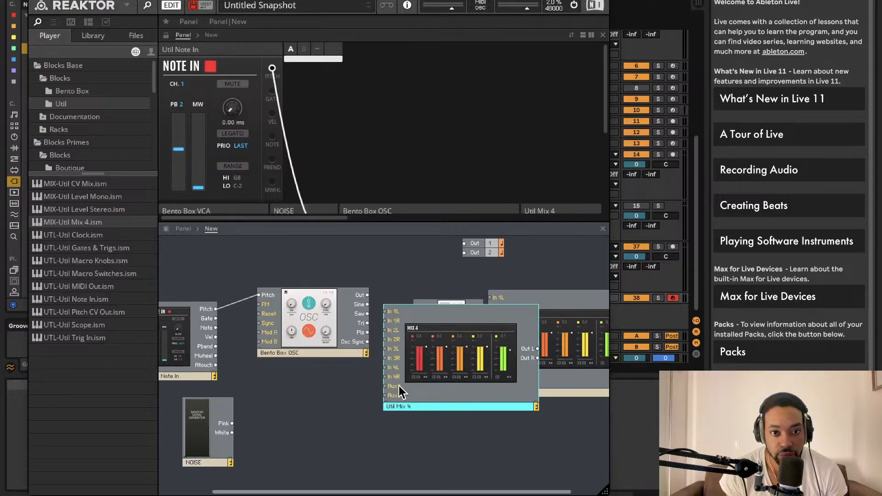
{"action": "key", "text": "Delete"}
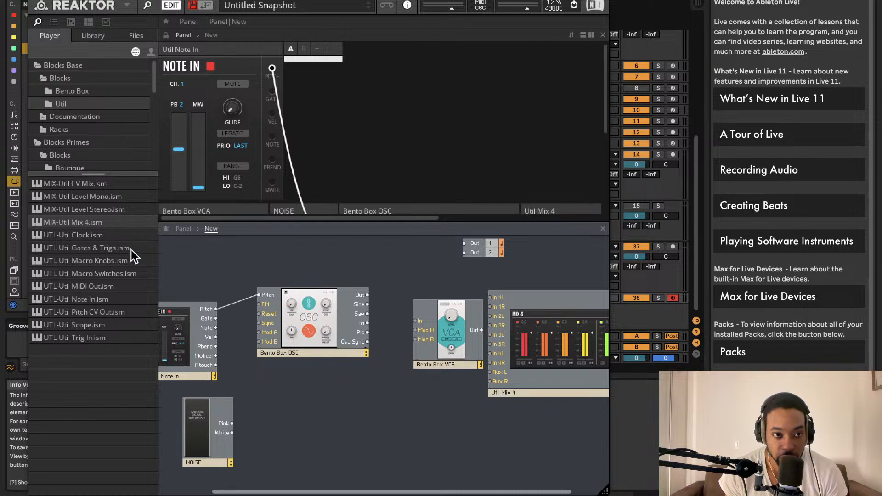
{"action": "left_click", "coordinate": [73, 91]}
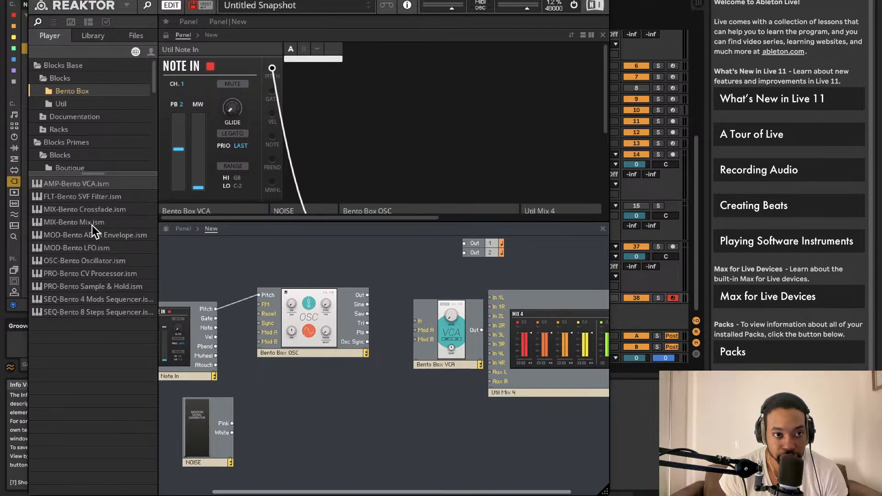
{"action": "left_click_drag", "start_coordinate": [92, 225], "coordinate": [301, 269]}
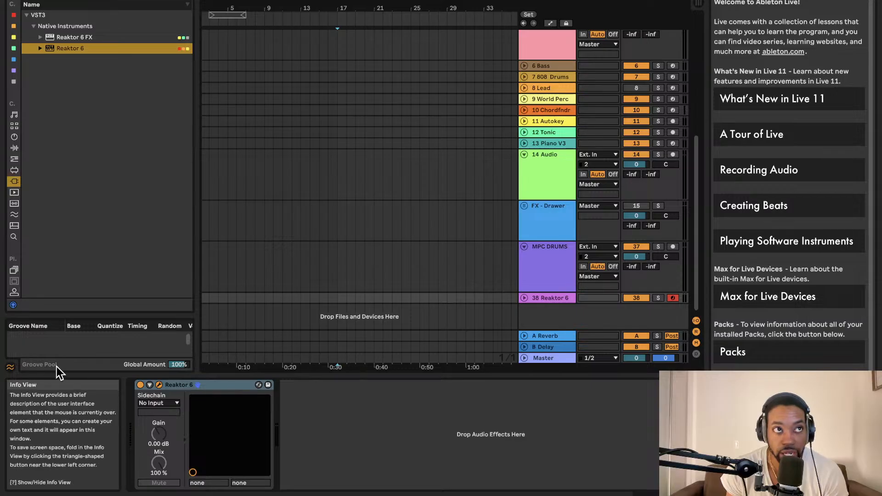
{"action": "left_click", "coordinate": [157, 385]}
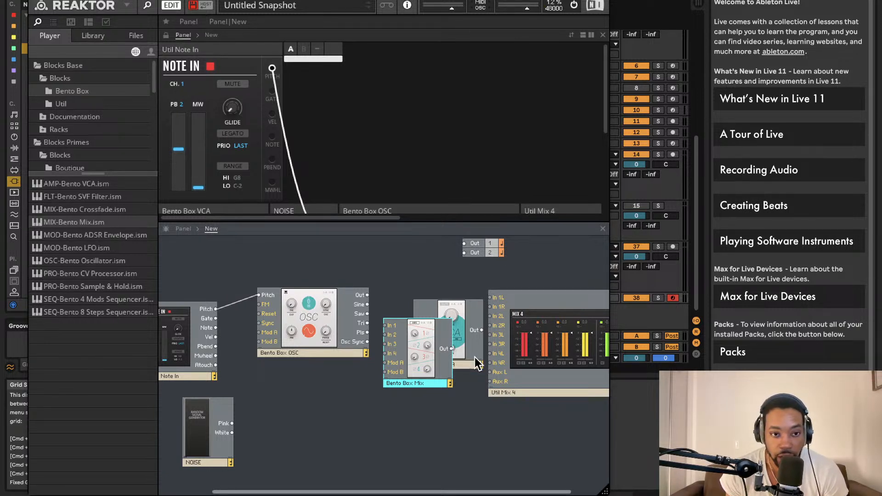
{"action": "scroll", "coordinate": [222, 307], "scroll_direction": "left", "scroll_amount": 2}
{"action": "scroll", "coordinate": [221, 306], "scroll_direction": "left", "scroll_amount": 1}
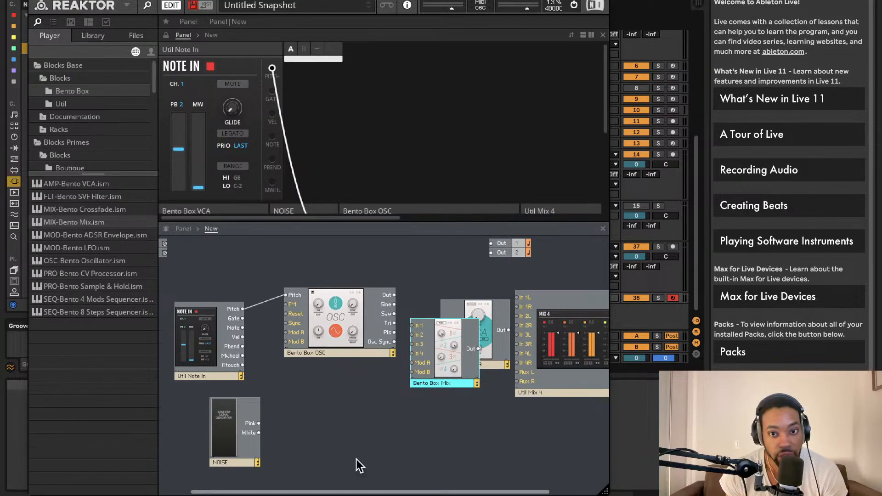
{"action": "left_click_drag", "start_coordinate": [444, 349], "coordinate": [418, 368]}
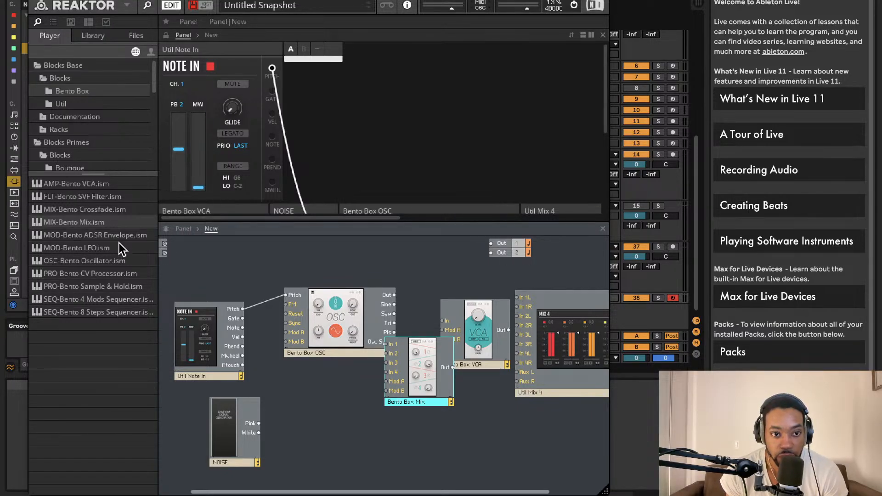
{"action": "left_click_drag", "start_coordinate": [120, 237], "coordinate": [528, 392]}
{"action": "left_click_drag", "start_coordinate": [488, 423], "coordinate": [489, 423]}
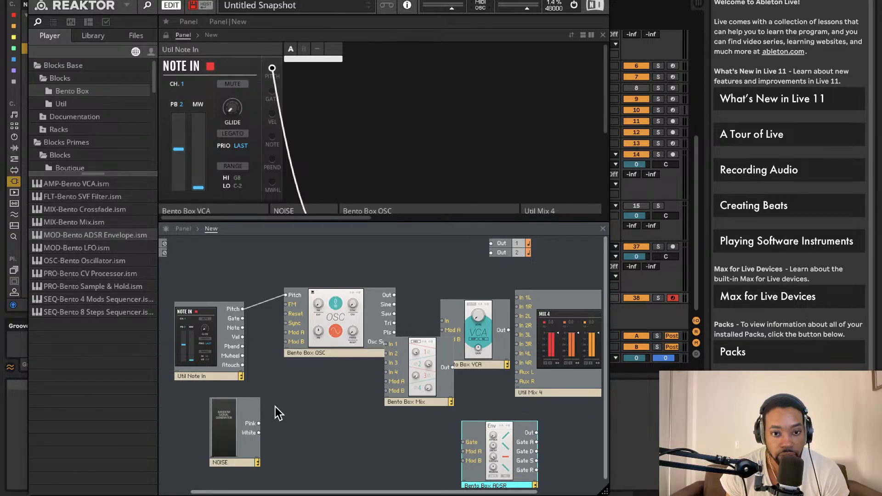
Step: Wire the oscillator's Out and the noise's Pink output into Bento Box Mix inputs 1 and 2, and the mix's output into the VCA's In
{"action": "mouse_move", "coordinate": [325, 327]}
{"action": "left_mouse_down"}
{"action": "mouse_move", "coordinate": [310, 389]}
{"action": "mouse_move", "coordinate": [308, 325]}
{"action": "left_mouse_up"}
{"action": "left_click_drag", "start_coordinate": [343, 389], "coordinate": [372, 282]}
{"action": "left_click_drag", "start_coordinate": [311, 307], "coordinate": [297, 354]}
{"action": "left_click_drag", "start_coordinate": [452, 380], "coordinate": [409, 366]}
{"action": "left_click_drag", "start_coordinate": [441, 325], "coordinate": [461, 434]}
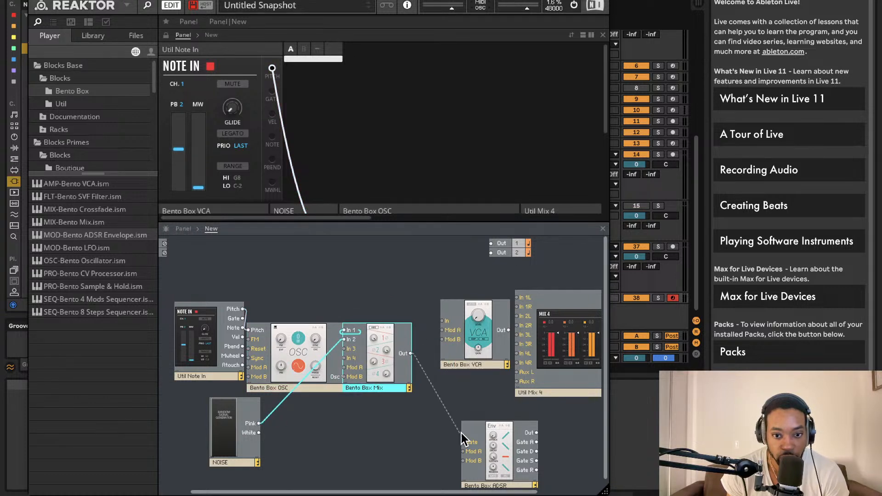
{"action": "left_click_drag", "start_coordinate": [459, 333], "coordinate": [457, 322]}
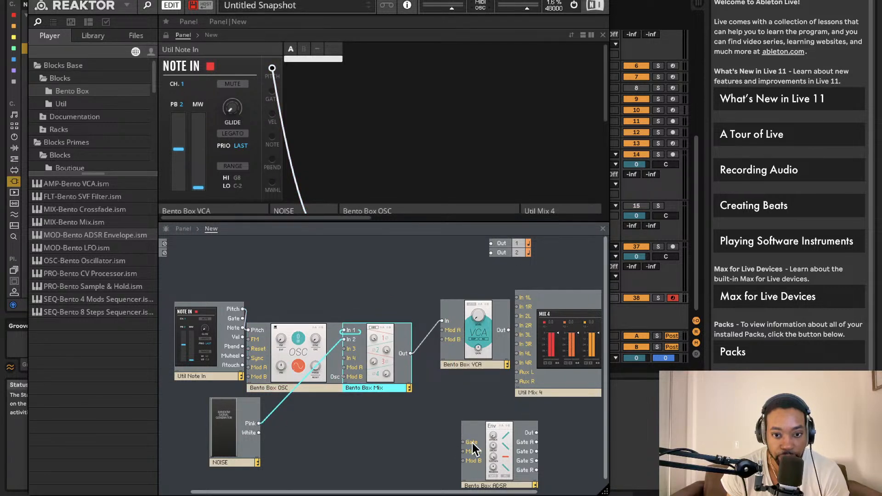
Step: Connect the Note In's Gate to the ADSR's Gate input, and the envelope's Out to the VCA's Mod B
{"action": "left_click_drag", "start_coordinate": [464, 444], "coordinate": [242, 319]}
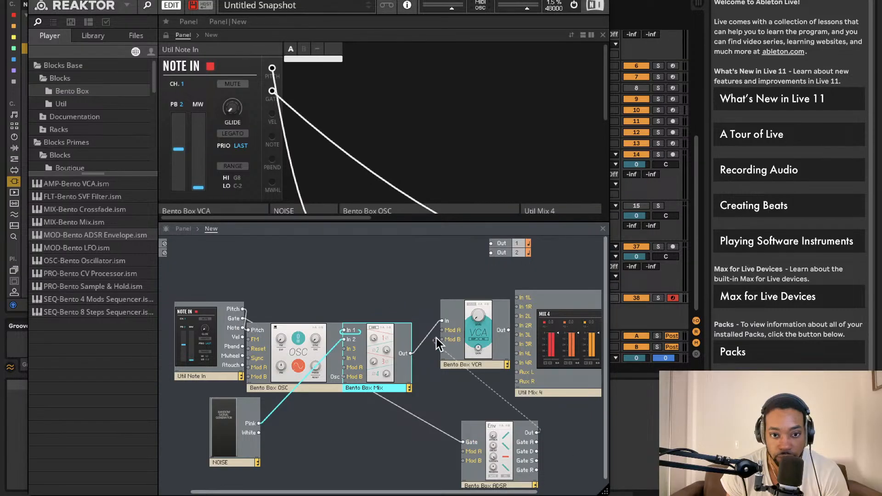
{"action": "left_click_drag", "start_coordinate": [446, 345], "coordinate": [443, 341]}
Step: Route the VCA's output into Util Mix 4's In 1L and In 1R, and the mixer's stereo outputs to Out 1 and Out 2
{"action": "left_click_drag", "start_coordinate": [500, 332], "coordinate": [525, 304]}
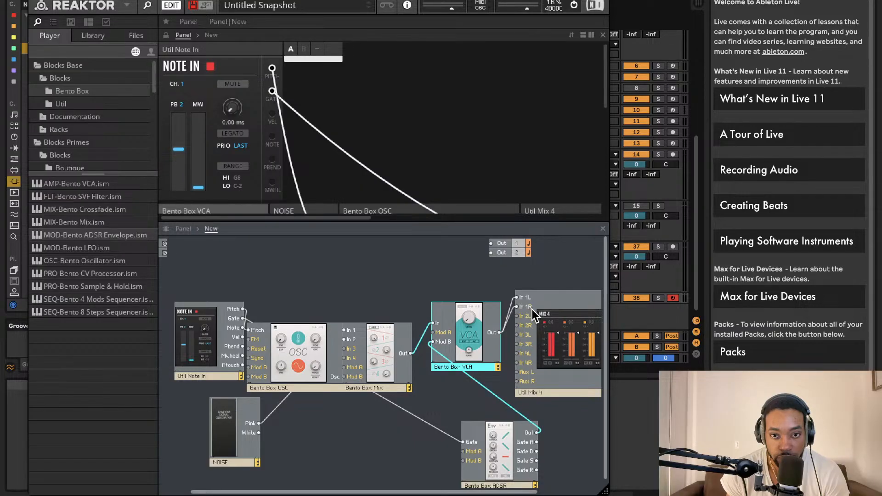
{"action": "scroll", "coordinate": [506, 356], "scroll_direction": "right", "scroll_amount": 3}
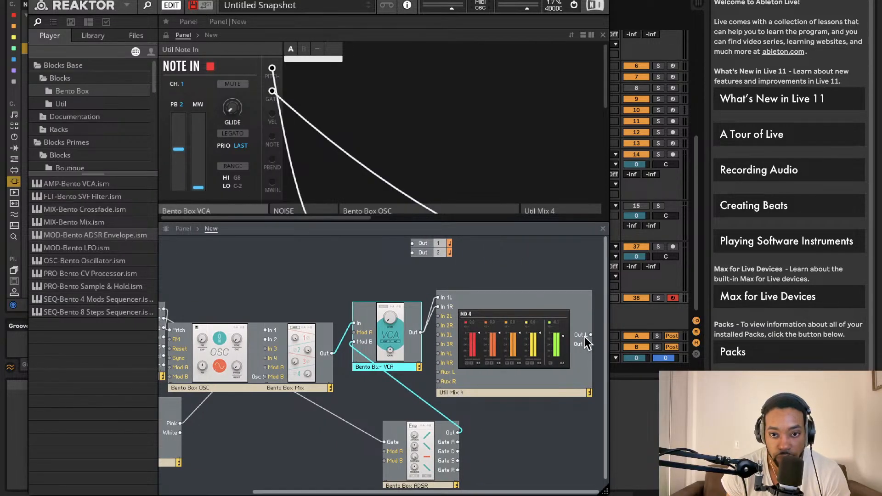
{"action": "left_click_drag", "start_coordinate": [451, 240], "coordinate": [412, 243]}
{"action": "left_click_drag", "start_coordinate": [591, 344], "coordinate": [405, 253]}
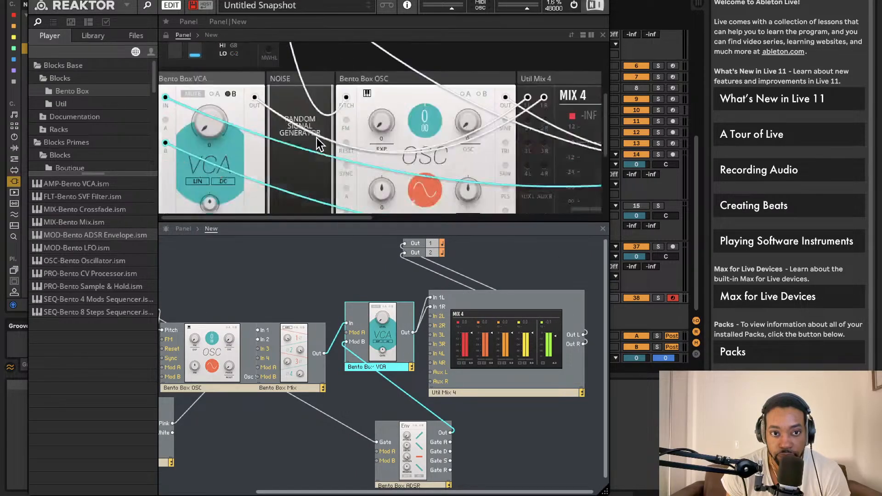
Step: Turn up modulation B on the VCA's level and adjust the channel levels on the Bento Box Mix
{"action": "scroll", "coordinate": [331, 148], "scroll_direction": "up", "scroll_amount": 3}
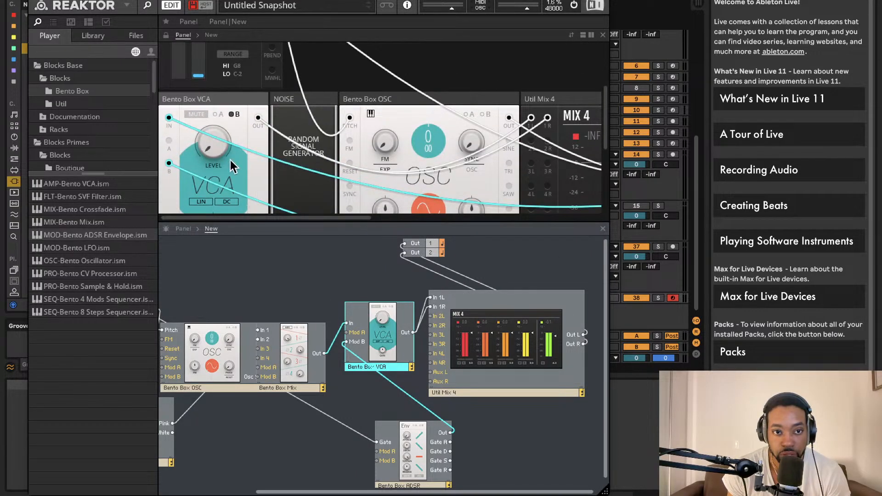
{"action": "left_click", "coordinate": [233, 114]}
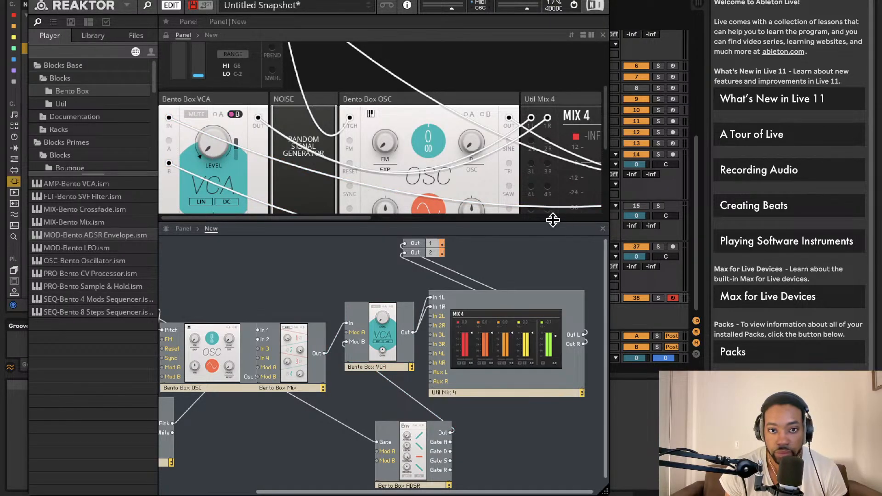
{"action": "scroll", "coordinate": [471, 271], "scroll_direction": "left", "scroll_amount": 1}
{"action": "scroll", "coordinate": [363, 175], "scroll_direction": "right", "scroll_amount": 10}
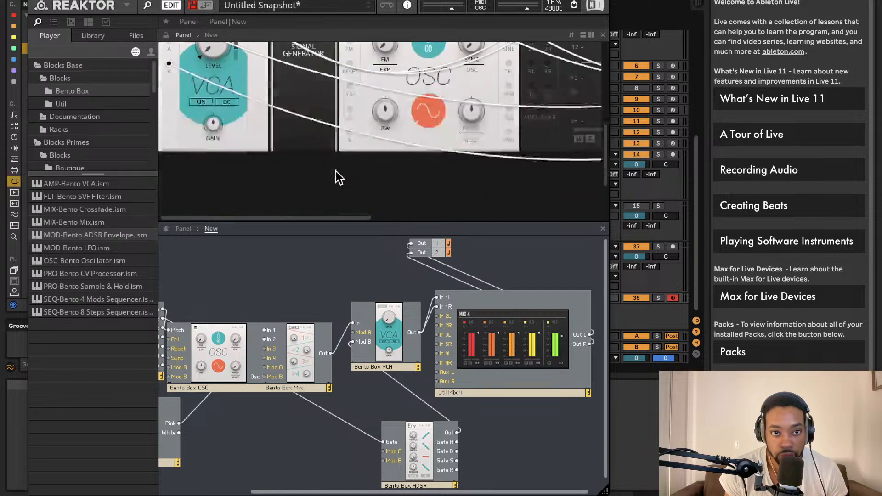
{"action": "scroll", "coordinate": [360, 173], "scroll_direction": "right", "scroll_amount": 5}
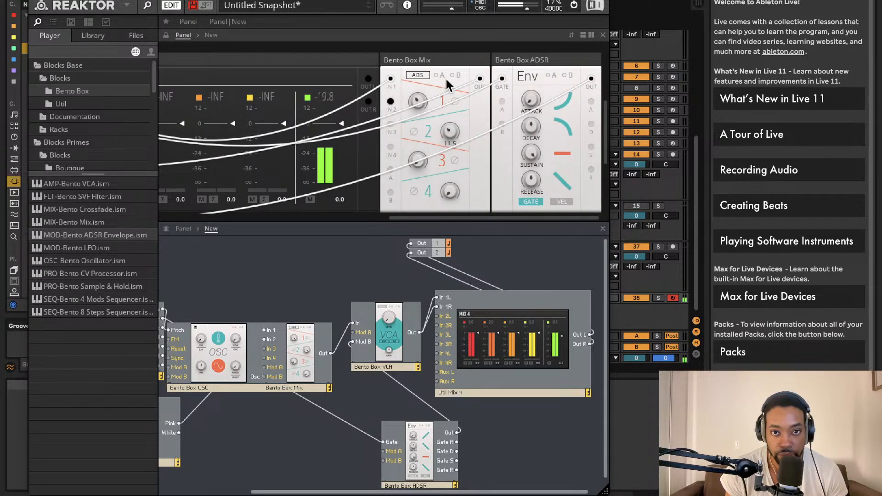
{"action": "scroll", "coordinate": [453, 135], "scroll_direction": "left", "scroll_amount": 3}
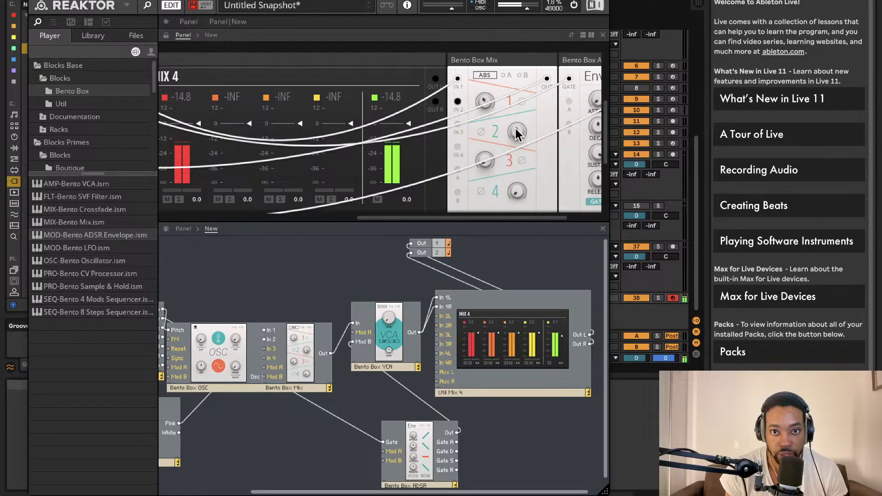
{"action": "scroll", "coordinate": [355, 134], "scroll_direction": "left", "scroll_amount": 4}
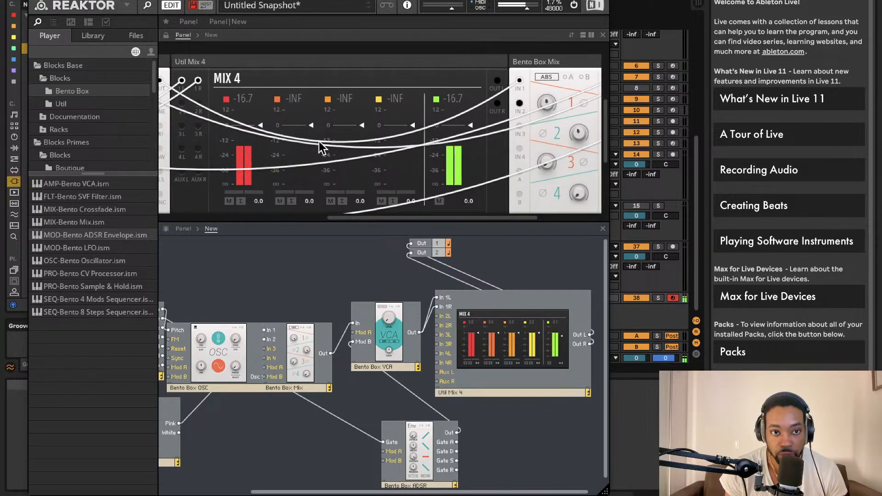
{"action": "scroll", "coordinate": [310, 191], "scroll_direction": "left", "scroll_amount": 1}
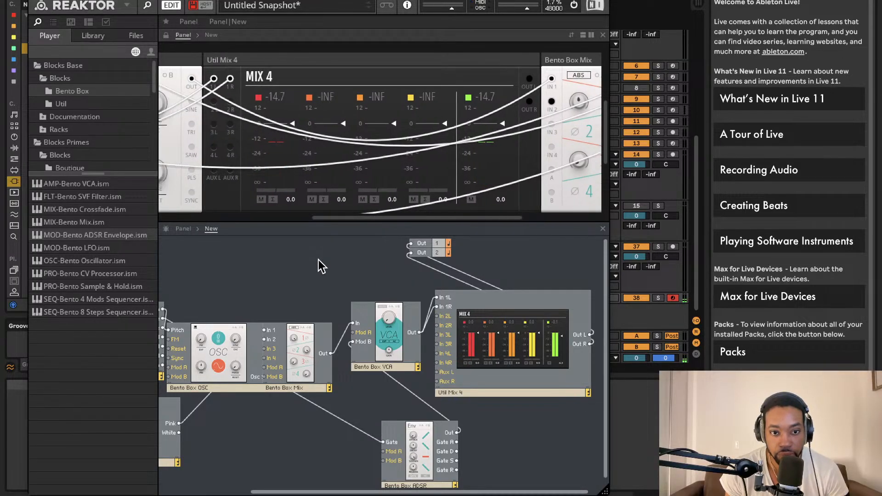
Step: Move the Bento Box OSC and Bento Box Mix blocks higher in the structure and separate them
{"action": "scroll", "coordinate": [329, 262], "scroll_direction": "left", "scroll_amount": 2}
{"action": "left_click_drag", "start_coordinate": [360, 340], "coordinate": [348, 304]}
{"action": "left_click_drag", "start_coordinate": [272, 342], "coordinate": [258, 279]}
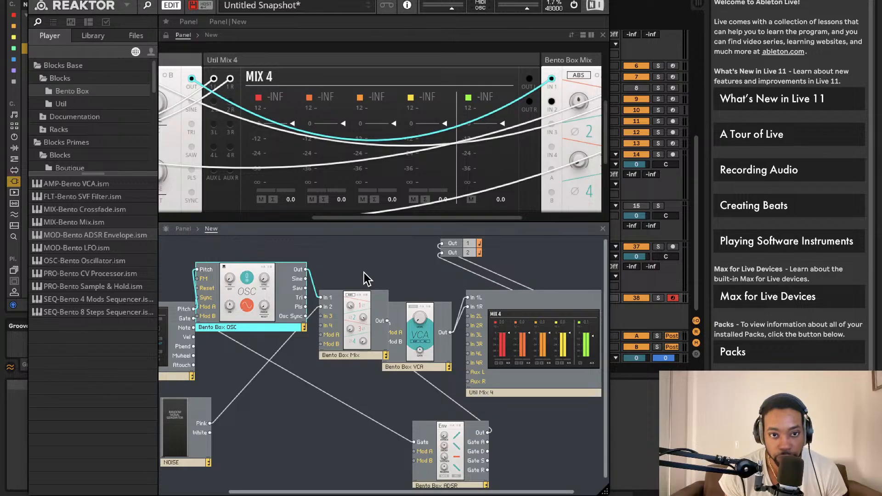
{"action": "left_click_drag", "start_coordinate": [348, 337], "coordinate": [345, 337]}
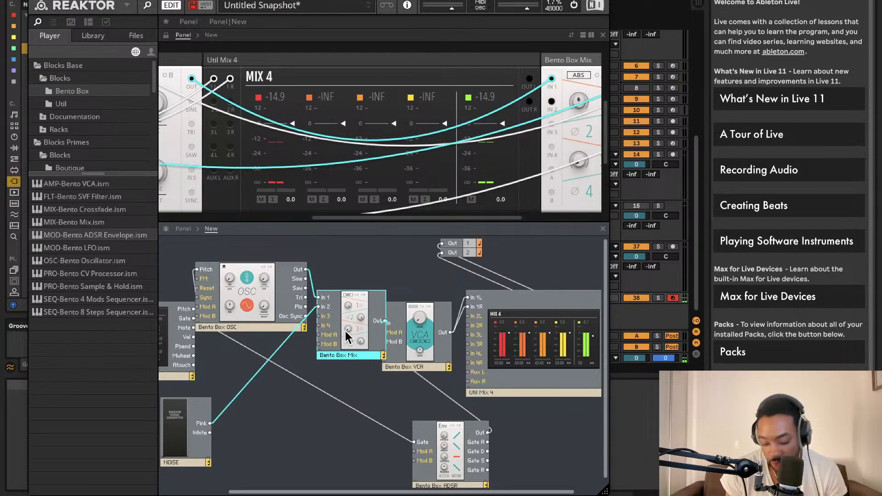
Step: Delete the Bento Box Mix block and its connections from the structure
{"action": "left_click", "coordinate": [259, 355]}
{"action": "left_click", "coordinate": [274, 353]}
{"action": "key", "text": "Delete"}
{"action": "left_click_drag", "start_coordinate": [360, 324], "coordinate": [337, 430]}
{"action": "left_click", "coordinate": [315, 357]}
{"action": "left_click", "coordinate": [305, 354]}
{"action": "key", "text": "Delete"}
{"action": "key", "text": "Delete"}
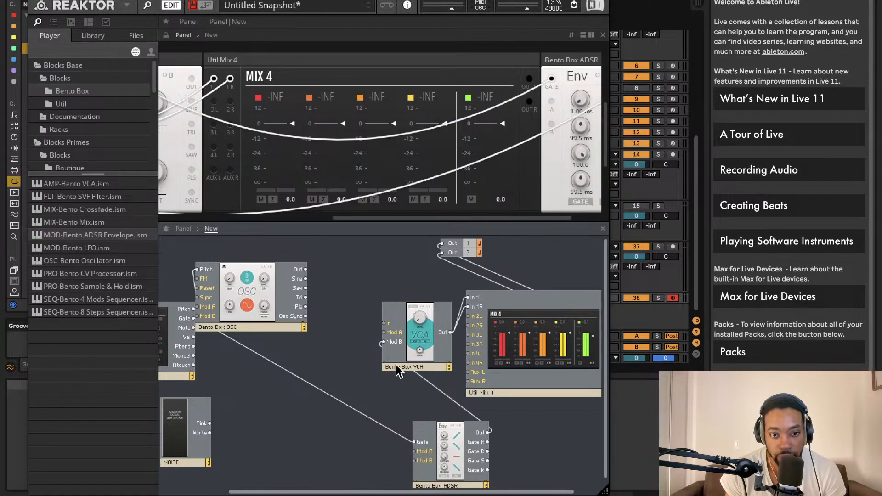
Step: Move the VCA aside, connect the oscillator's Out directly to Util Mix 4's In 1L and In 1R, and lower the output level
{"action": "left_click_drag", "start_coordinate": [421, 363], "coordinate": [332, 478]}
{"action": "left_click_drag", "start_coordinate": [306, 269], "coordinate": [468, 298]}
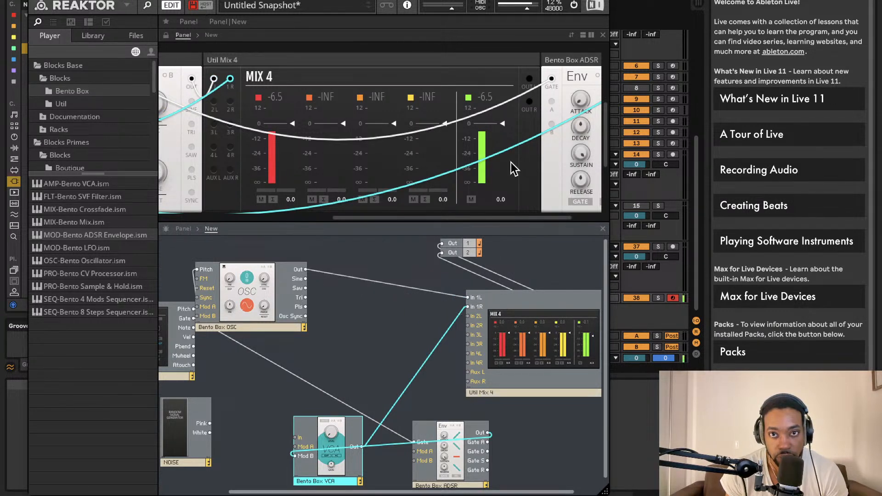
{"action": "left_click_drag", "start_coordinate": [527, 8], "coordinate": [507, 8]}
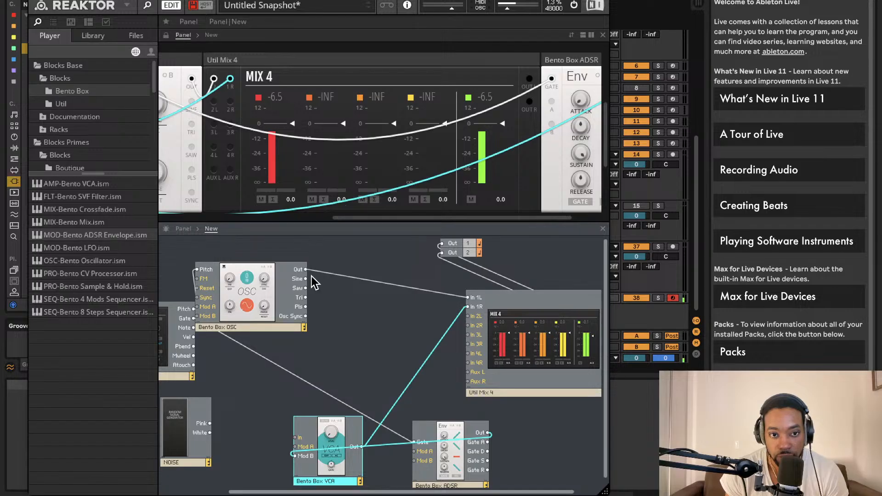
{"action": "left_click_drag", "start_coordinate": [353, 283], "coordinate": [469, 307]}
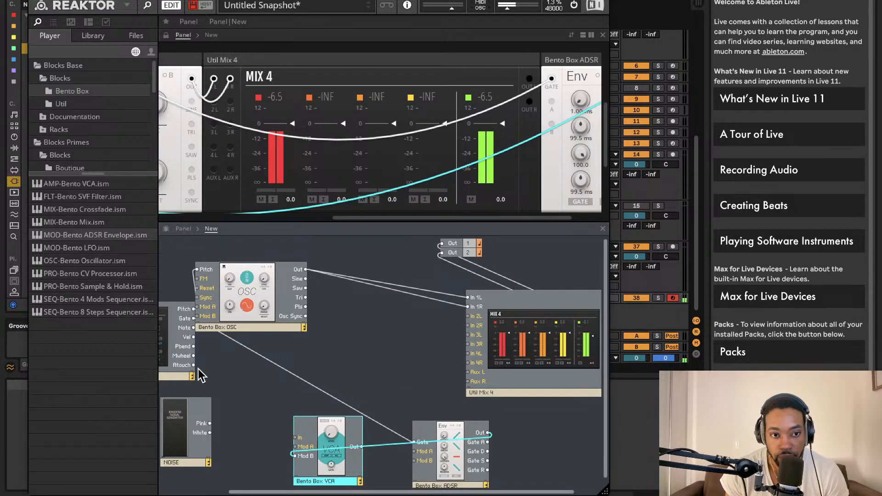
Step: Connect the noise generator's Pink output to Util Mix 4's In 2L and In 2R
{"action": "left_click_drag", "start_coordinate": [186, 425], "coordinate": [468, 316]}
{"action": "left_click_drag", "start_coordinate": [257, 374], "coordinate": [468, 326]}
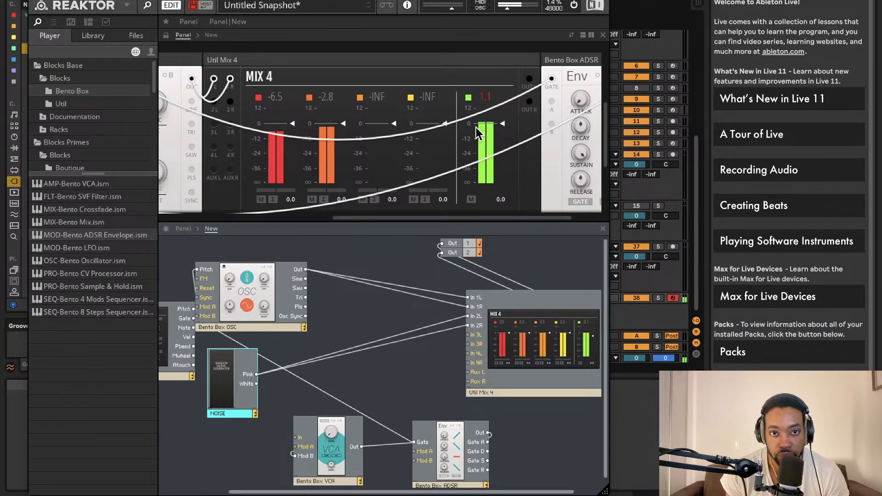
{"action": "scroll", "coordinate": [391, 236], "scroll_direction": "right", "scroll_amount": 2}
{"action": "scroll", "coordinate": [404, 197], "scroll_direction": "right", "scroll_amount": 2}
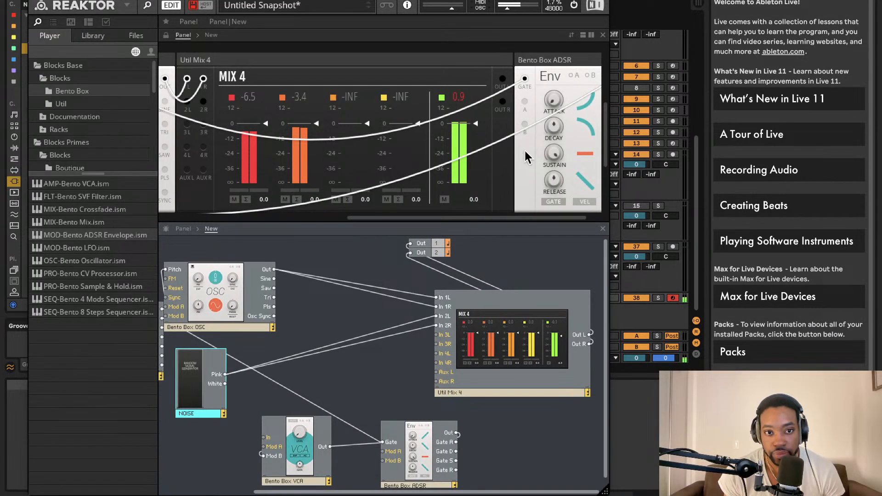
Step: With audio processing switched off, move the VCA after Util Mix 4 and try to wire the mixer's Out L into its In
{"action": "left_click_drag", "start_coordinate": [291, 436], "coordinate": [609, 325]}
{"action": "left_click", "coordinate": [575, 5]}
{"action": "scroll", "coordinate": [512, 126], "scroll_direction": "right", "scroll_amount": 2}
{"action": "scroll", "coordinate": [595, 450], "scroll_direction": "right", "scroll_amount": 4}
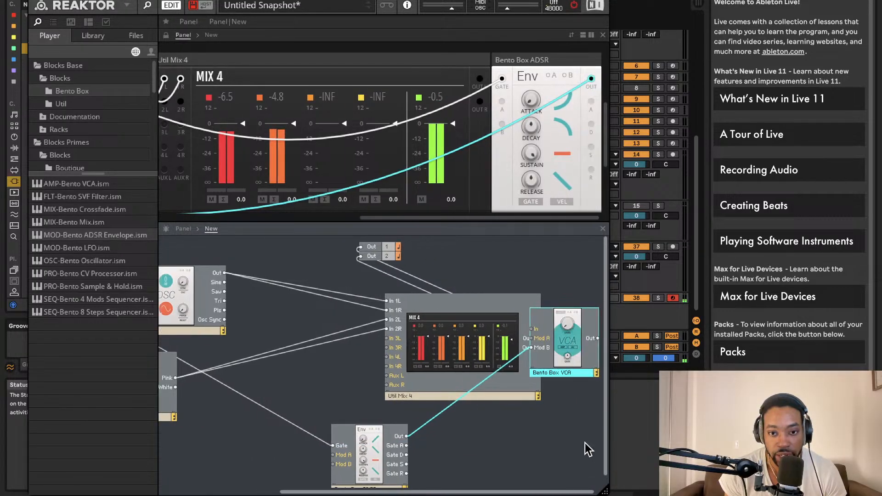
{"action": "left_click_drag", "start_coordinate": [542, 359], "coordinate": [579, 366]}
{"action": "left_click_drag", "start_coordinate": [561, 336], "coordinate": [535, 339]}
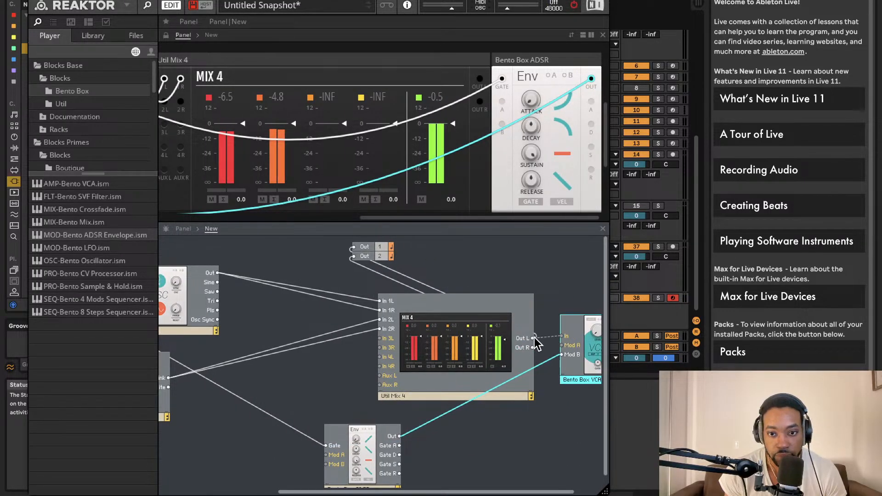
Step: Insert a Bento Box VCA (St) block beside Util Mix 4 and feed it from the mixer's Out L and Out R
{"action": "double_click", "coordinate": [551, 469]}
{"action": "type", "text": "vca"}
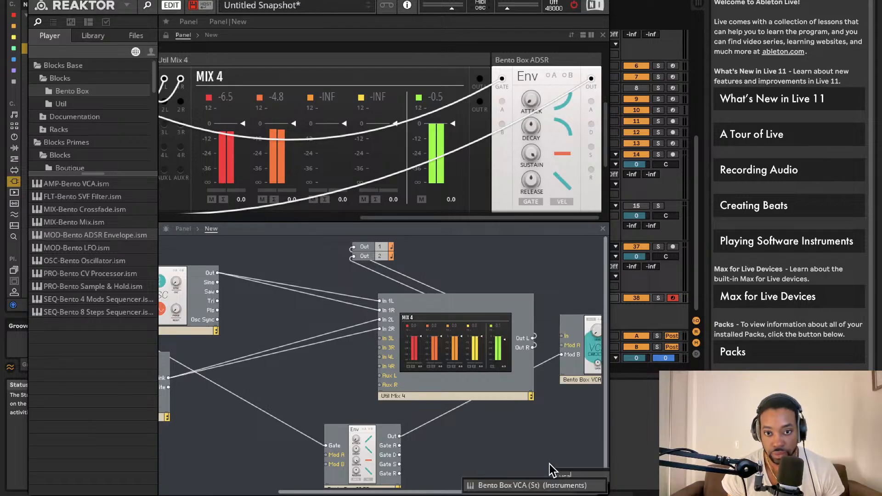
{"action": "left_click", "coordinate": [539, 485]}
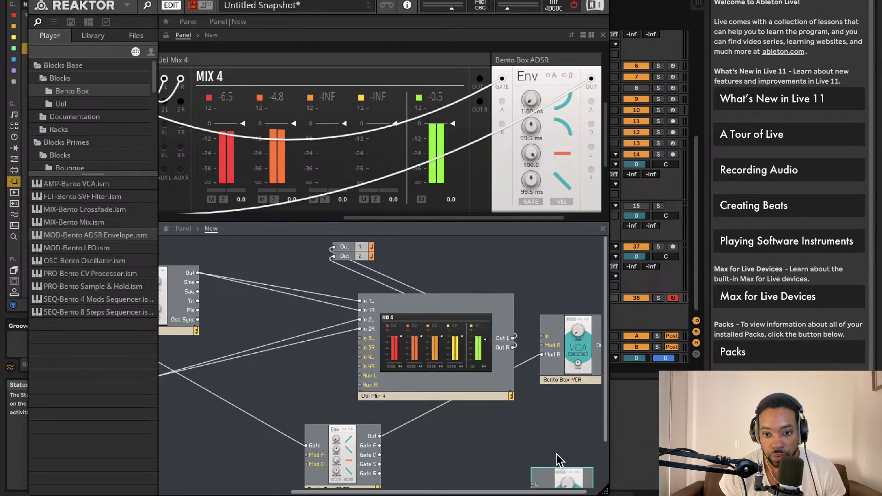
{"action": "left_click_drag", "start_coordinate": [542, 478], "coordinate": [557, 322]}
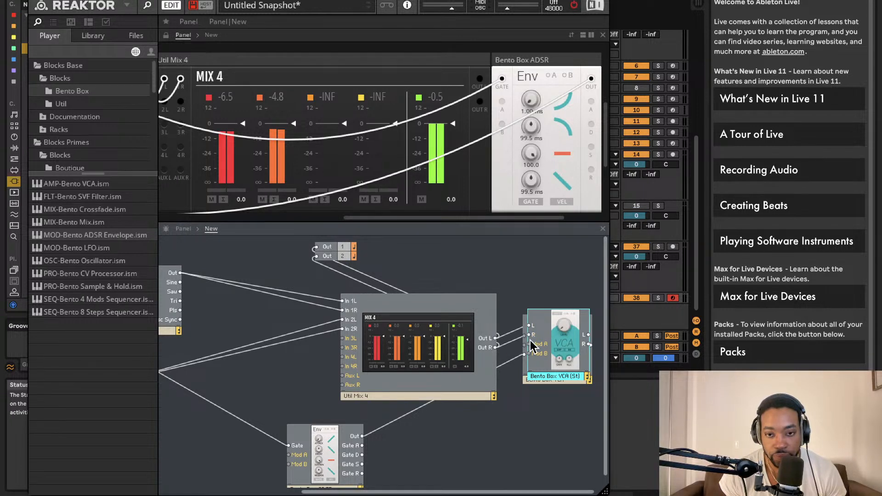
Step: Connect the stereo VCA's L and R outputs to Out 1 and Out 2, and move the block below the mono VCA
{"action": "left_click_drag", "start_coordinate": [589, 335], "coordinate": [312, 247]}
{"action": "left_click_drag", "start_coordinate": [583, 344], "coordinate": [305, 257]}
{"action": "left_click_drag", "start_coordinate": [551, 368], "coordinate": [537, 447]}
Step: Delete the mono Bento Box VCA block from the structure
{"action": "left_click", "coordinate": [558, 365]}
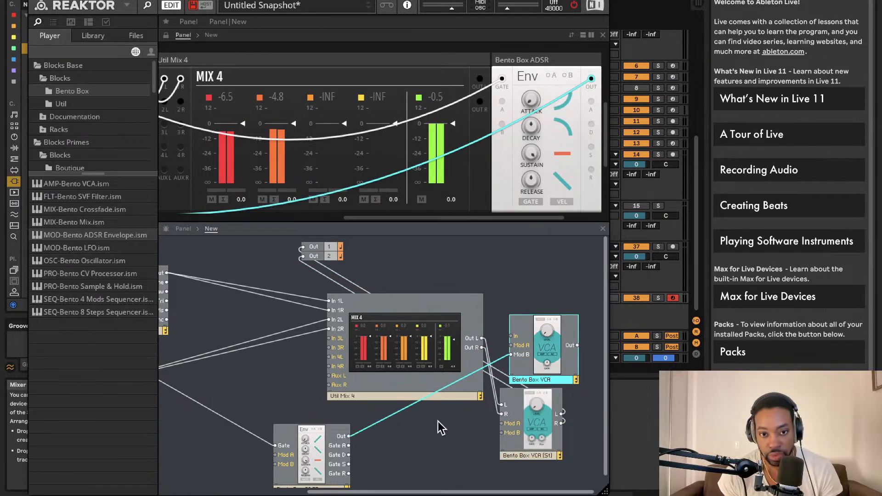
{"action": "left_click", "coordinate": [467, 420]}
{"action": "left_click", "coordinate": [557, 354]}
{"action": "key", "text": "Delete"}
Step: Connect the ADSR's Out to the stereo VCA's Mod A and select modulation source A on the VCA
{"action": "left_click_drag", "start_coordinate": [294, 465], "coordinate": [317, 461]}
{"action": "left_click_drag", "start_coordinate": [370, 434], "coordinate": [511, 424]}
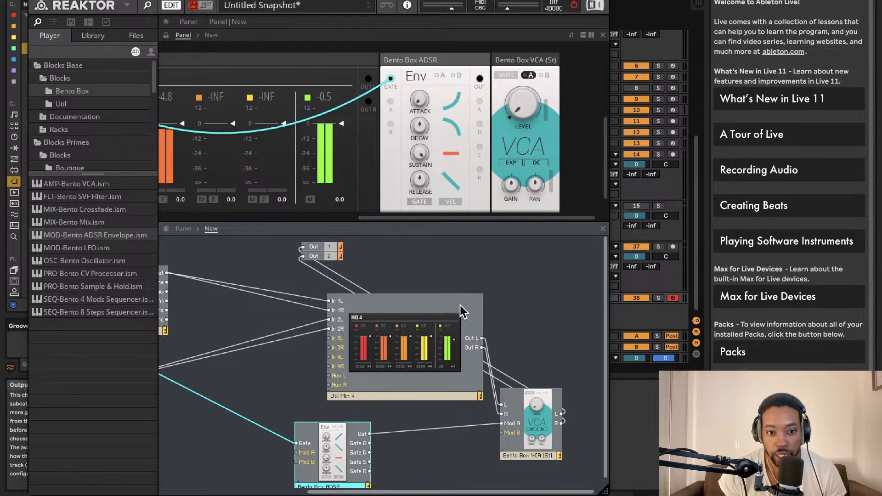
{"action": "scroll", "coordinate": [452, 317], "scroll_direction": "left", "scroll_amount": 2}
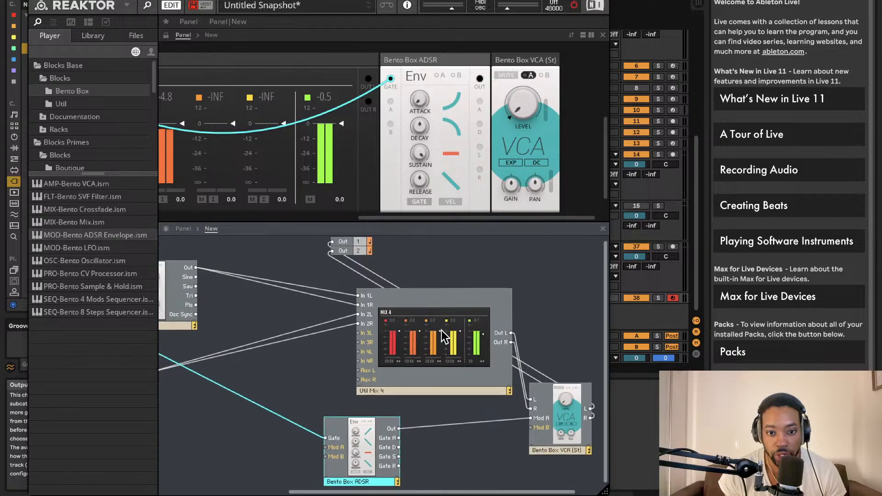
{"action": "left_click", "coordinate": [530, 75]}
{"action": "left_click", "coordinate": [527, 75]}
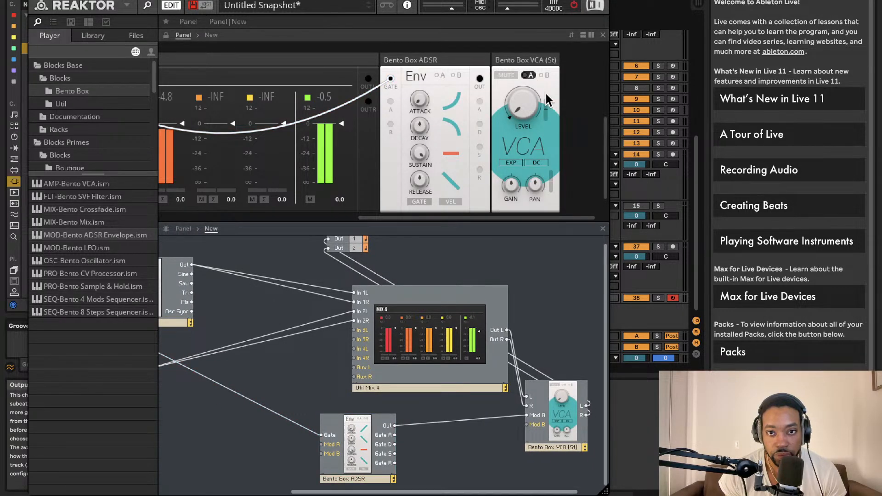
Step: Move the note input block that supplies Pitch and Gate farther away from the oscillator
{"action": "scroll", "coordinate": [474, 238], "scroll_direction": "left", "scroll_amount": 3}
{"action": "scroll", "coordinate": [375, 267], "scroll_direction": "left", "scroll_amount": 5}
{"action": "left_click_drag", "start_coordinate": [242, 333], "coordinate": [169, 332]}
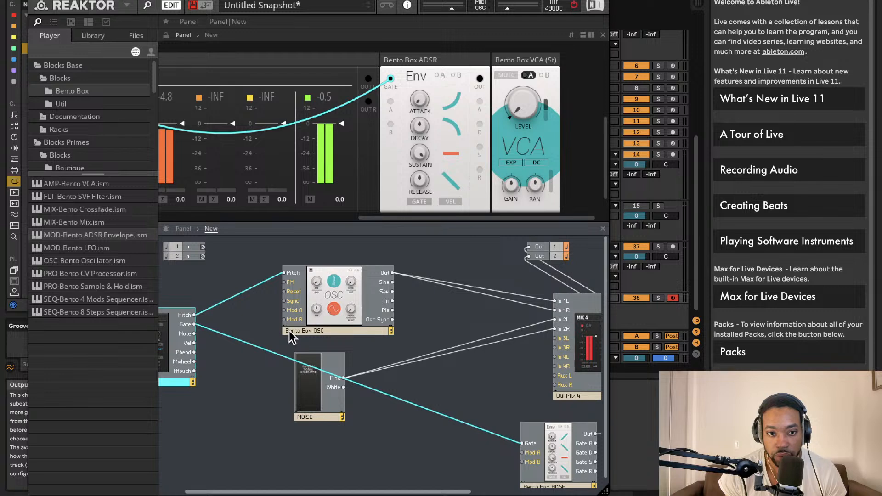
{"action": "left_click", "coordinate": [439, 294]}
Step: With audio processing on, lower Util Mix 4's output level to -2.5 and compare channels 1 and 2 by muting and unmuting them
{"action": "scroll", "coordinate": [353, 154], "scroll_direction": "left", "scroll_amount": 1}
{"action": "scroll", "coordinate": [353, 154], "scroll_direction": "left", "scroll_amount": 4}
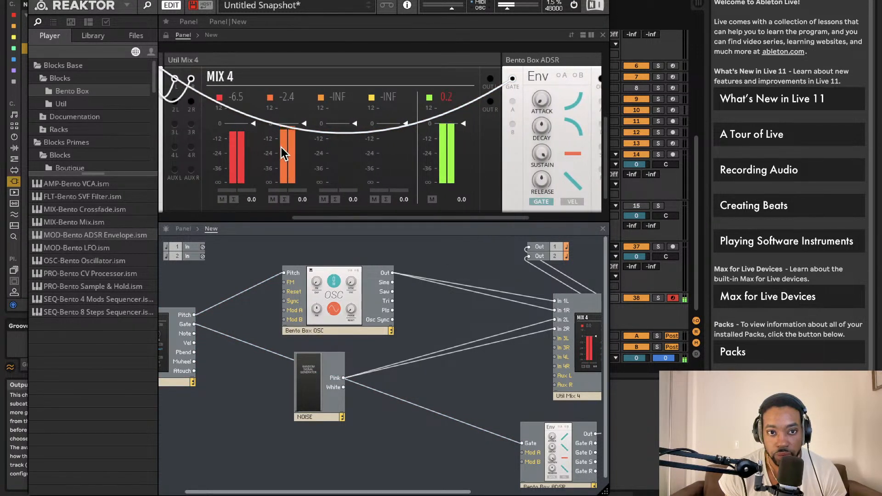
{"action": "scroll", "coordinate": [385, 261], "scroll_direction": "right", "scroll_amount": 8}
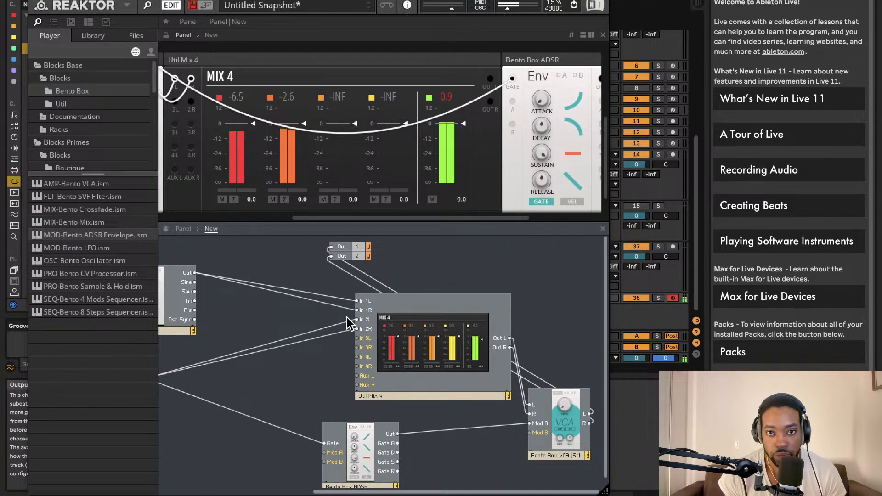
{"action": "left_click_drag", "start_coordinate": [464, 130], "coordinate": [465, 133]}
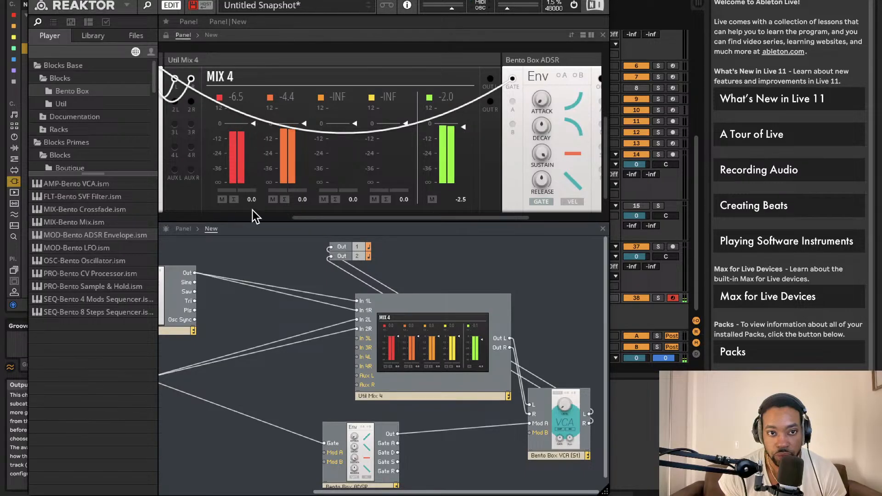
{"action": "left_click", "coordinate": [273, 200]}
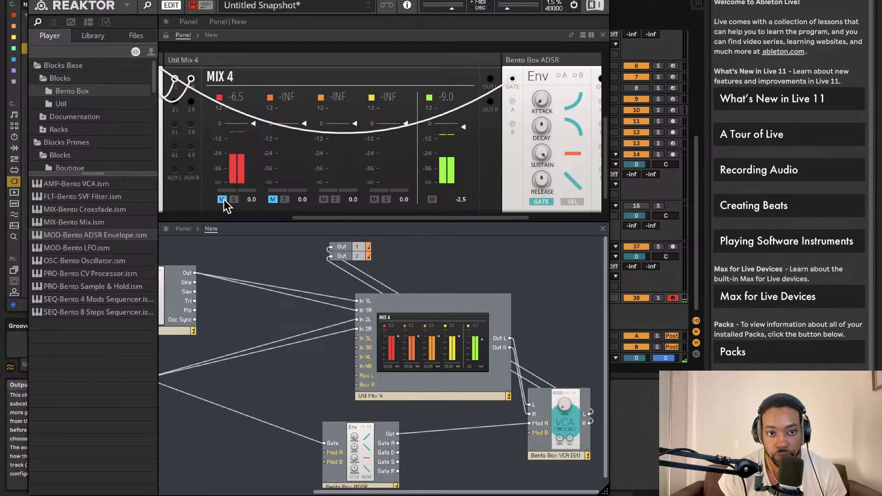
{"action": "left_click", "coordinate": [270, 199]}
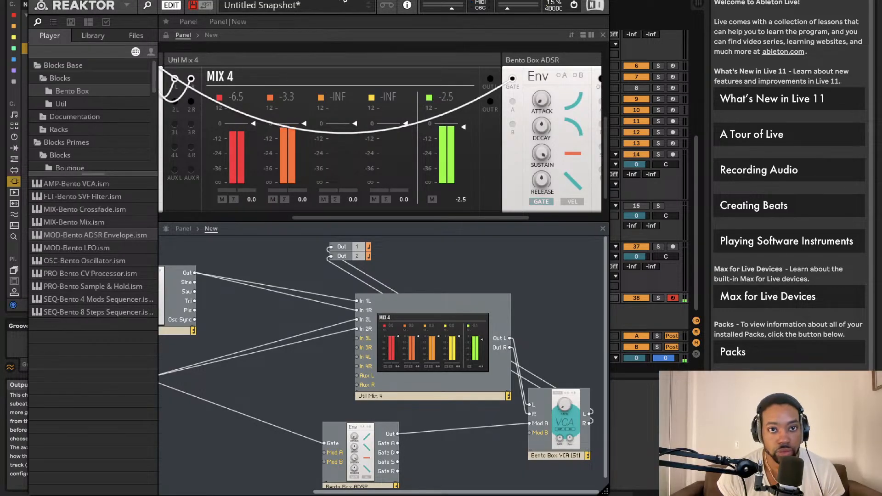
Step: Shift the Reaktor window aside and set the Bento Box OSC waveform to triangle
{"action": "left_click_drag", "start_coordinate": [286, 0], "coordinate": [349, 0]}
{"action": "scroll", "coordinate": [352, 56], "scroll_direction": "down", "scroll_amount": 1}
{"action": "scroll", "coordinate": [352, 56], "scroll_direction": "down", "scroll_amount": 1}
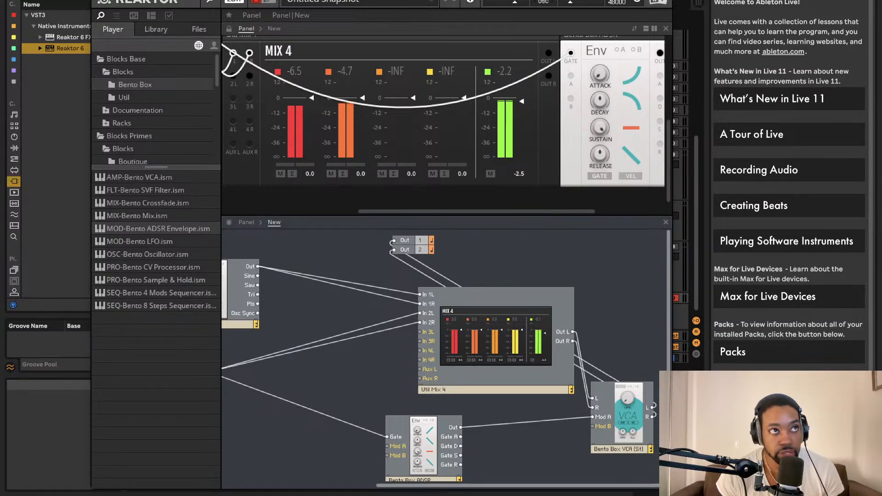
{"action": "scroll", "coordinate": [504, 86], "scroll_direction": "right", "scroll_amount": 4}
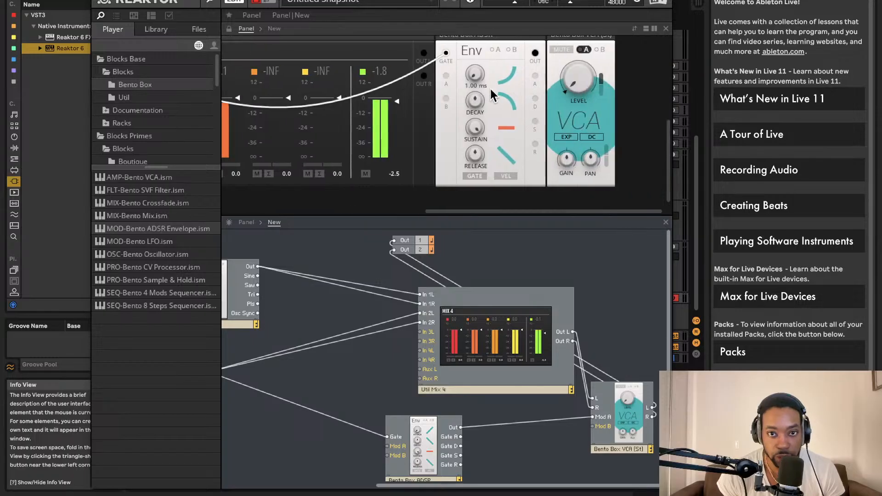
{"action": "scroll", "coordinate": [483, 80], "scroll_direction": "left", "scroll_amount": 10}
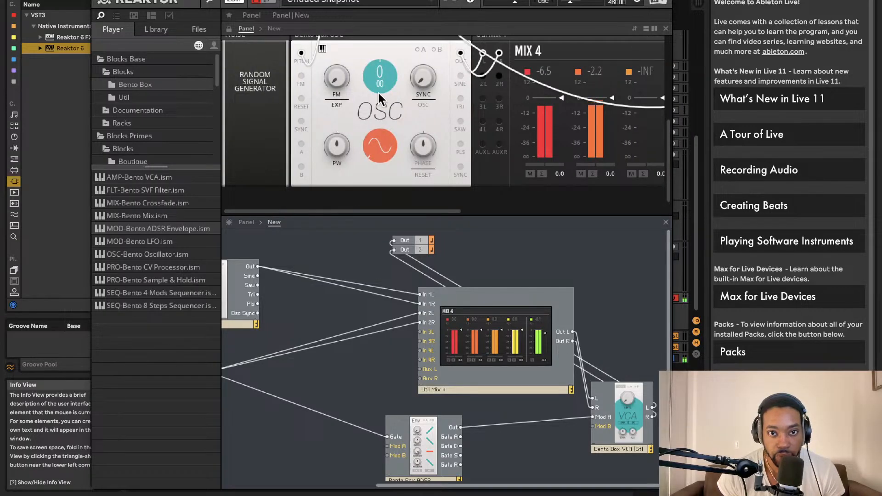
{"action": "left_click", "coordinate": [383, 153]}
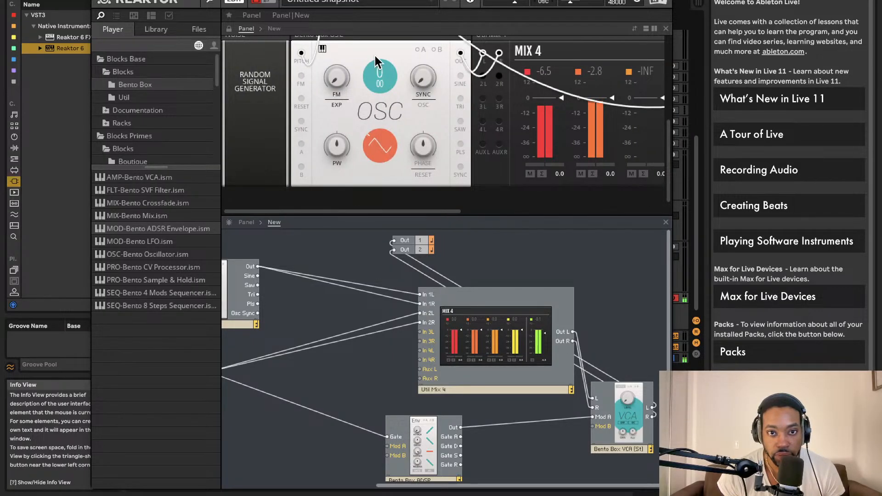
Step: Set the Bento Box ADSR's Sustain to 0.1 and its Decay to 143 ms
{"action": "scroll", "coordinate": [422, 92], "scroll_direction": "right", "scroll_amount": 8}
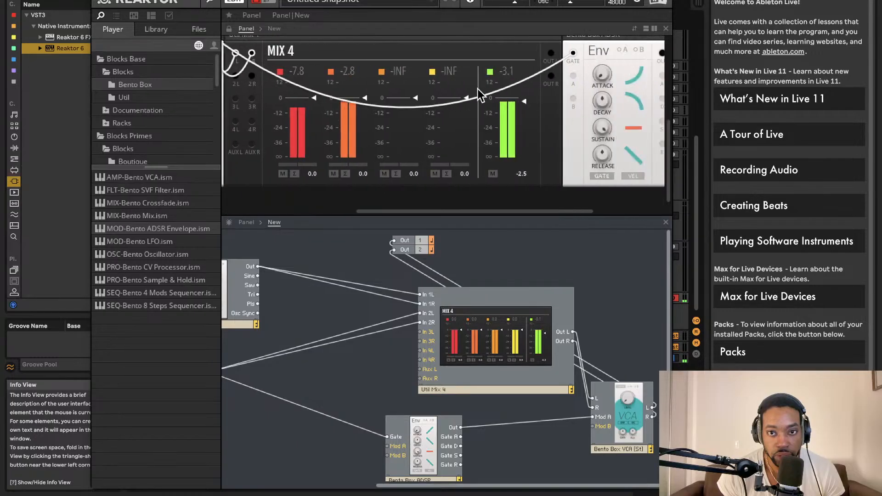
{"action": "left_click_drag", "start_coordinate": [474, 144], "coordinate": [475, 168]}
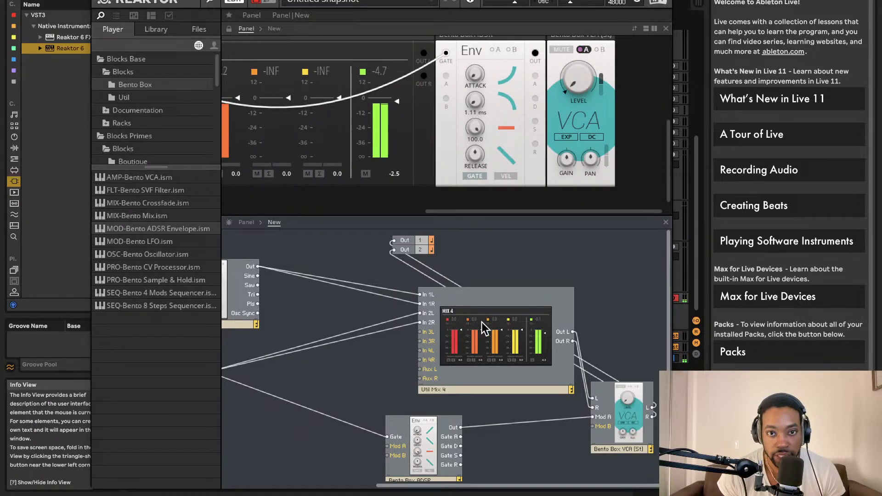
{"action": "left_click_drag", "start_coordinate": [476, 130], "coordinate": [478, 179]}
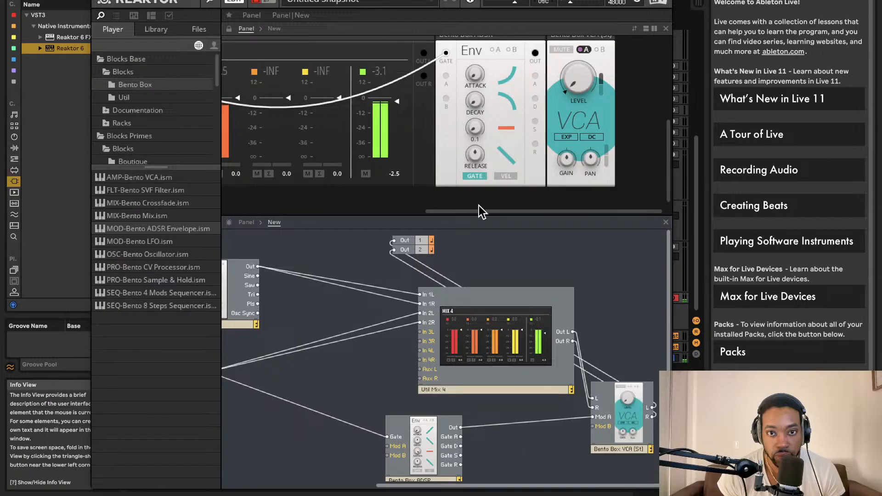
{"action": "left_click_drag", "start_coordinate": [475, 102], "coordinate": [465, 23]}
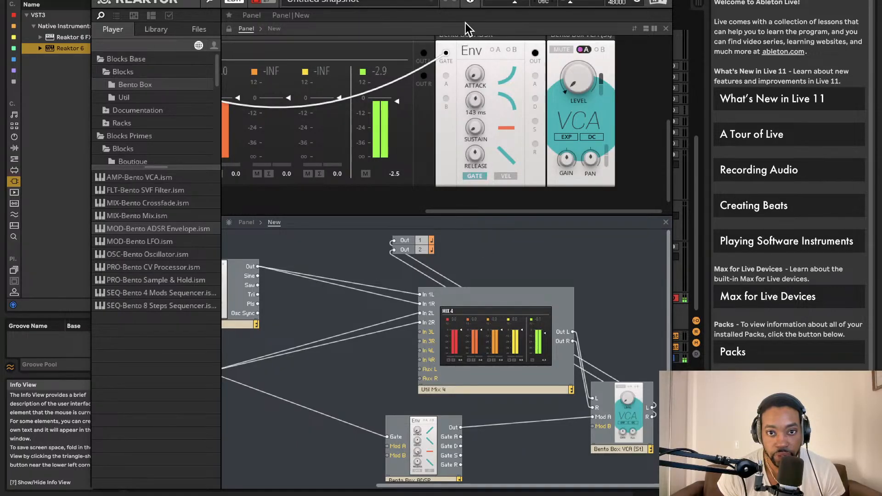
Step: Fine-tune the Attack, Decay and Sustain amounts of the Bento Box ADSR
{"action": "left_click_drag", "start_coordinate": [476, 68], "coordinate": [457, 24]}
{"action": "left_click_drag", "start_coordinate": [455, 101], "coordinate": [458, 91]}
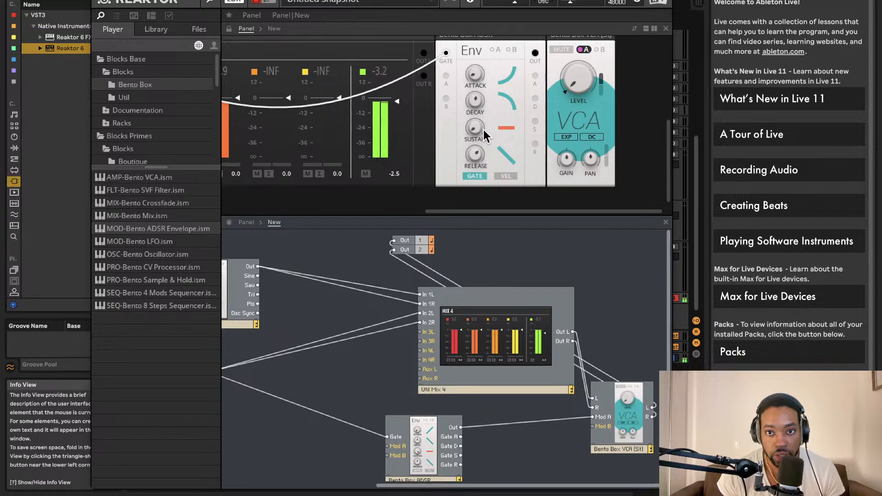
{"action": "left_click_drag", "start_coordinate": [484, 130], "coordinate": [484, 141]}
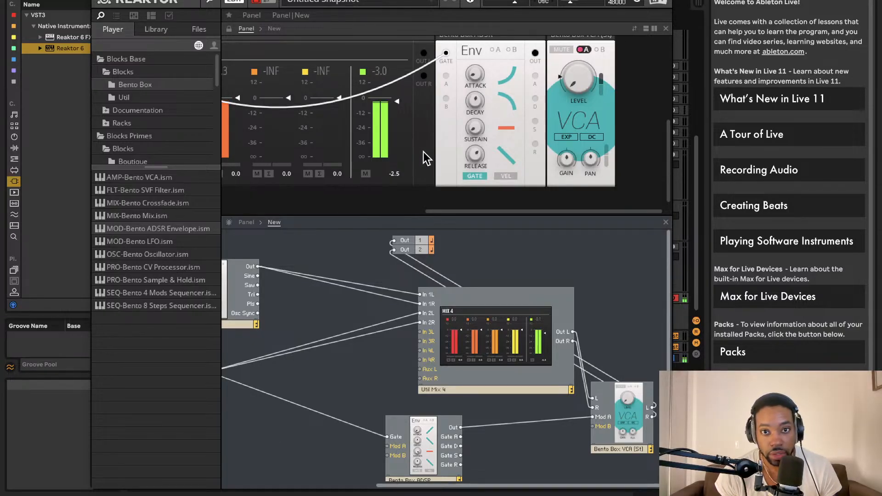
Step: Cycle the ADSR's attack and decay curves back to their original shapes, and fine-tune the Decay with Sustain at 2.5
{"action": "left_click", "coordinate": [504, 95]}
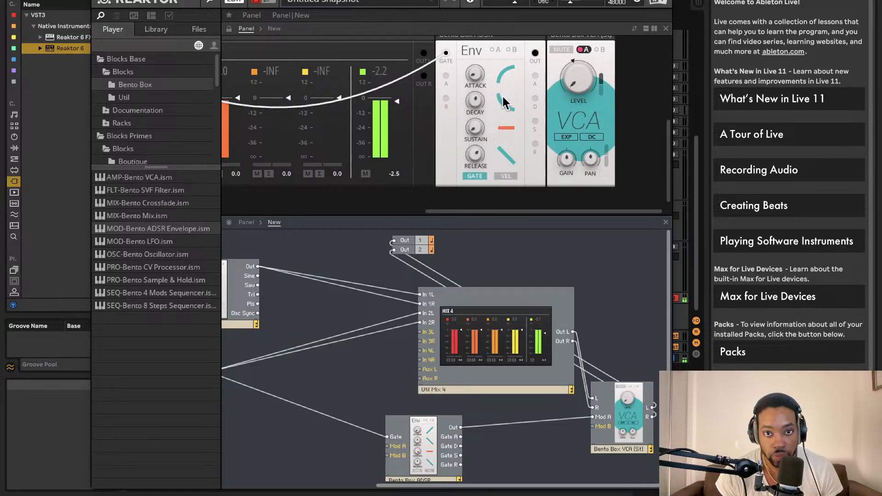
{"action": "mouse_move", "coordinate": [477, 75]}
{"action": "left_mouse_down"}
{"action": "mouse_move", "coordinate": [471, 46]}
{"action": "mouse_move", "coordinate": [476, 70]}
{"action": "left_mouse_up"}
{"action": "left_click", "coordinate": [500, 76]}
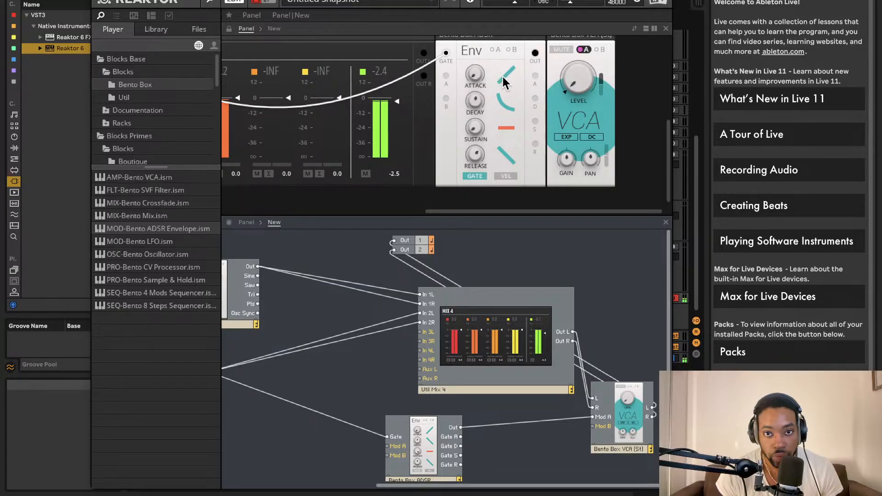
{"action": "left_click", "coordinate": [503, 110]}
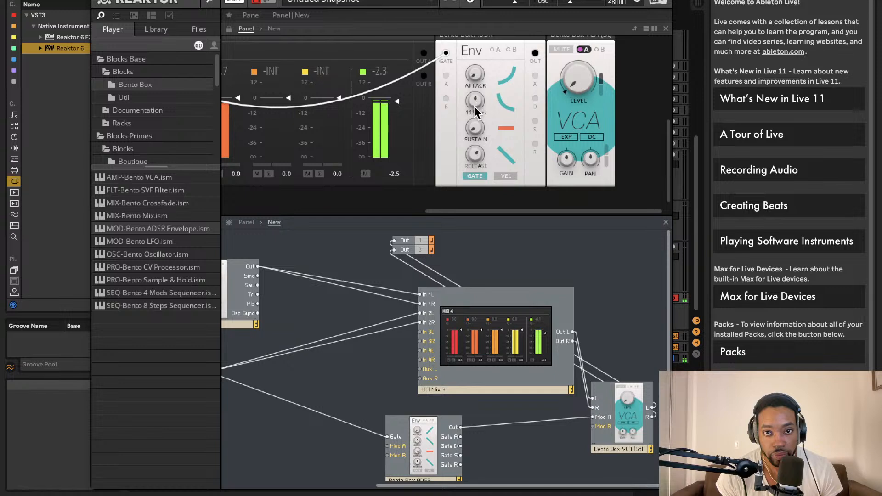
{"action": "left_click", "coordinate": [507, 105]}
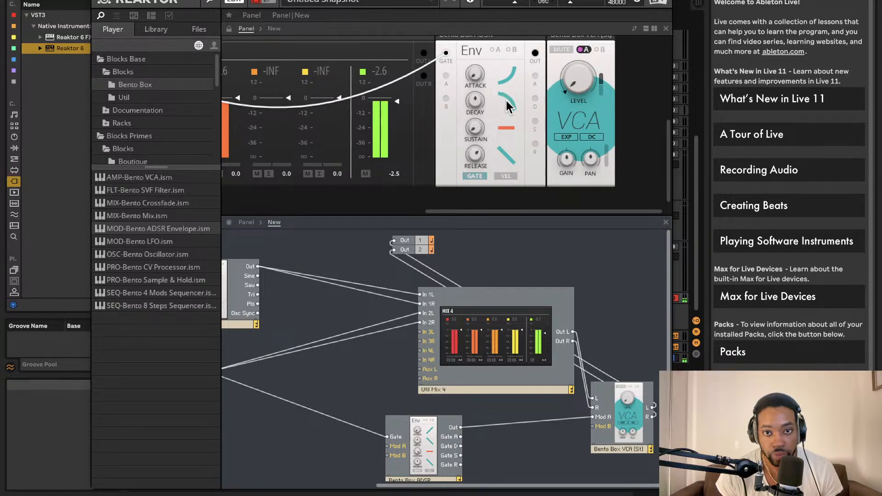
{"action": "mouse_move", "coordinate": [475, 102]}
{"action": "left_mouse_down"}
{"action": "mouse_move", "coordinate": [474, 109]}
{"action": "mouse_move", "coordinate": [481, 93]}
{"action": "mouse_move", "coordinate": [477, 109]}
{"action": "left_mouse_up"}
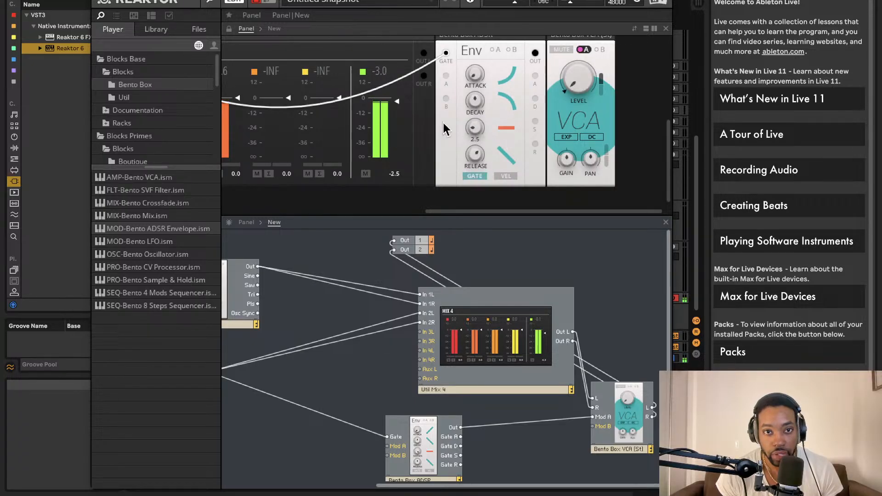
Step: Save the ensemble as SnareLS.ens in the Racks folder and close the Reaktor window
{"action": "left_click", "coordinate": [189, 6]}
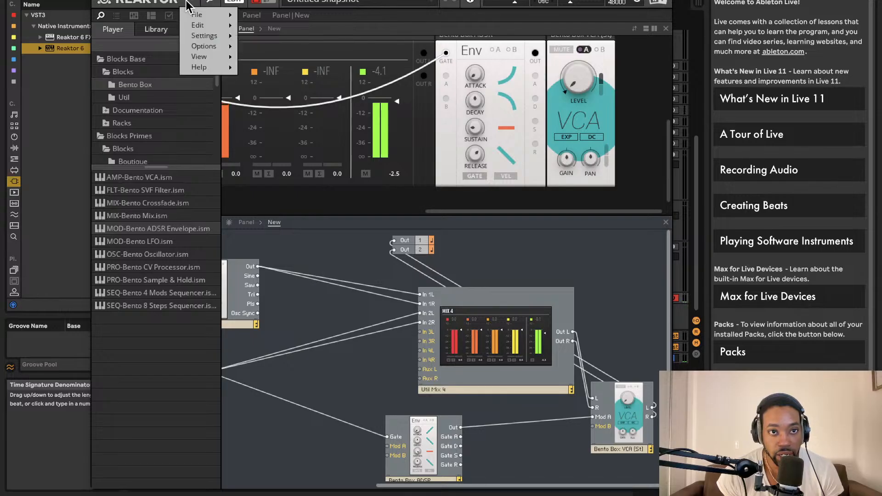
{"action": "mouse_move", "coordinate": [198, 15]}
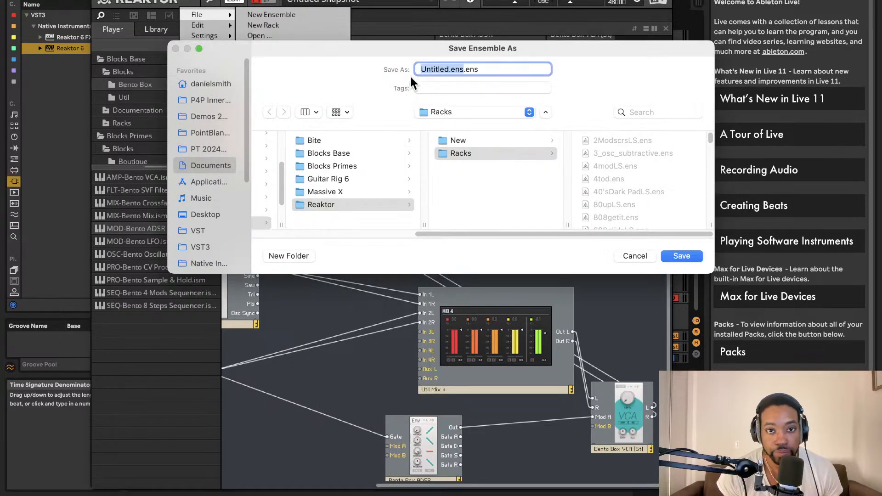
{"action": "key", "text": "BackSpace"}
{"action": "type", "text": "SnareLS"}
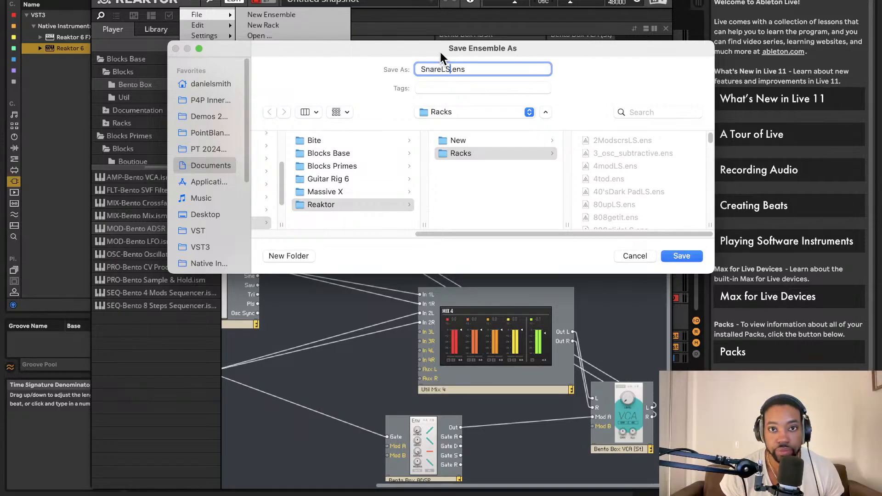
{"action": "left_click", "coordinate": [683, 258]}
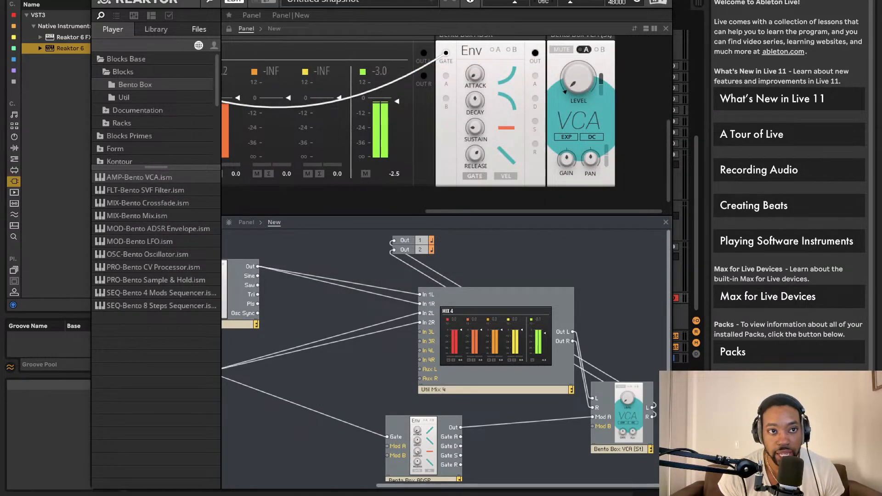
{"action": "key", "text": "super+w"}
{"action": "left_click", "coordinate": [524, 299]}
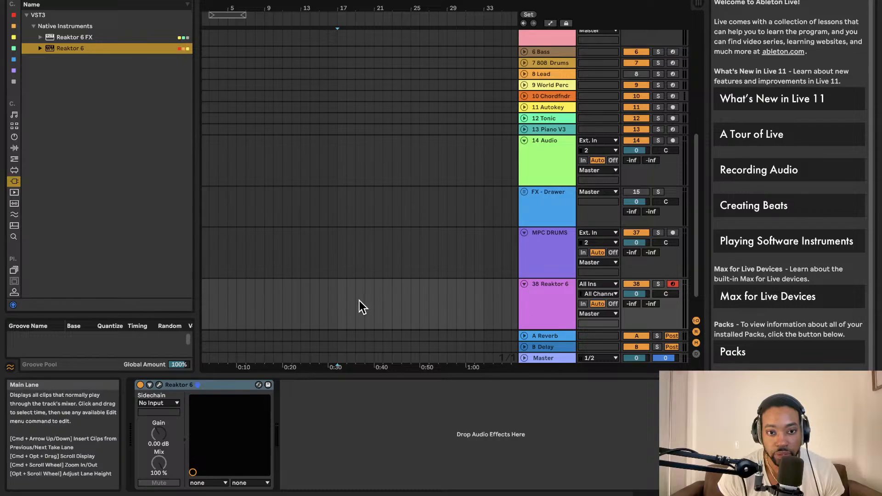
{"action": "double_click", "coordinate": [393, 299]}
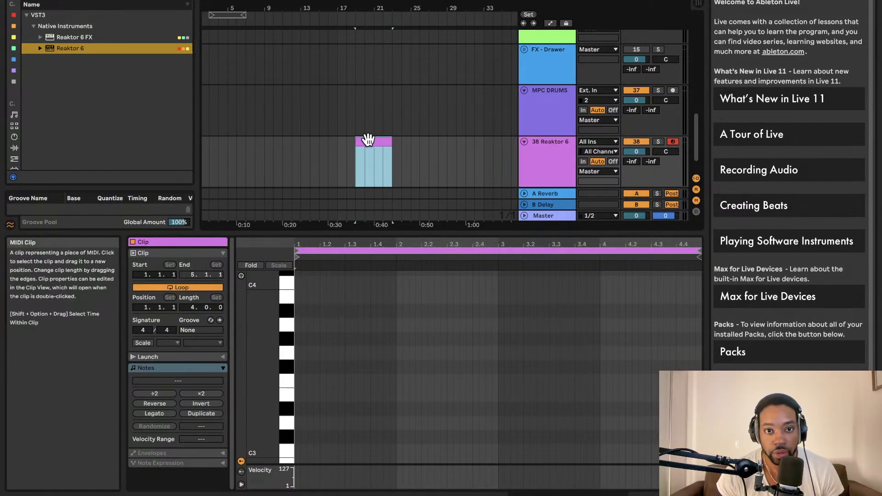
{"action": "key", "text": "Delete"}
Step: Place the insert marker at bar 17 on the 38 Reaktor 6 track
{"action": "left_click_drag", "start_coordinate": [69, 0], "coordinate": [69, 9]}
{"action": "left_click", "coordinate": [351, 139]}
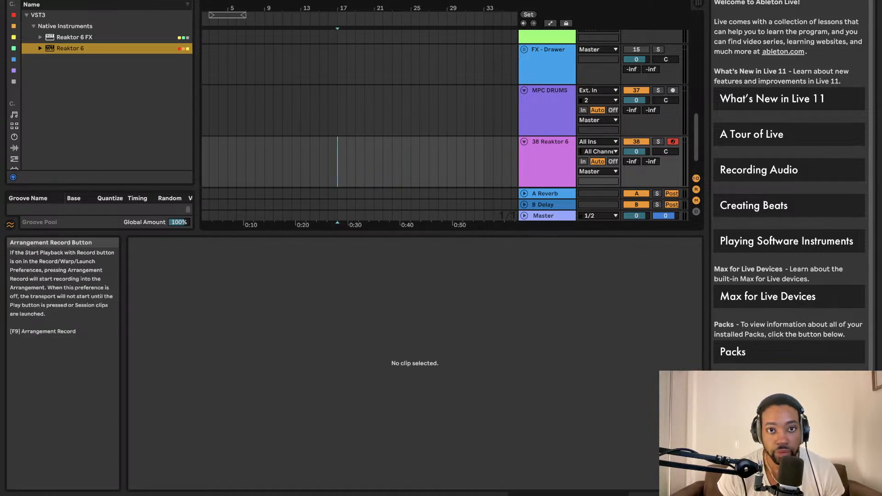
Step: Set the cue volume to -21.7 dB and record about four bars of A#2 snare hits on 38 Reaktor 6 from bar 17
{"action": "key", "text": "Tab"}
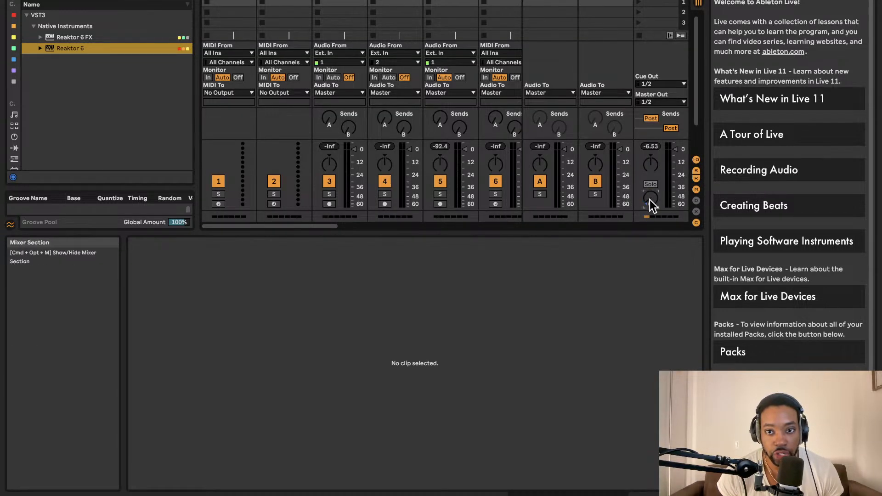
{"action": "key", "text": "Tab"}
{"action": "left_click", "coordinate": [355, 168]}
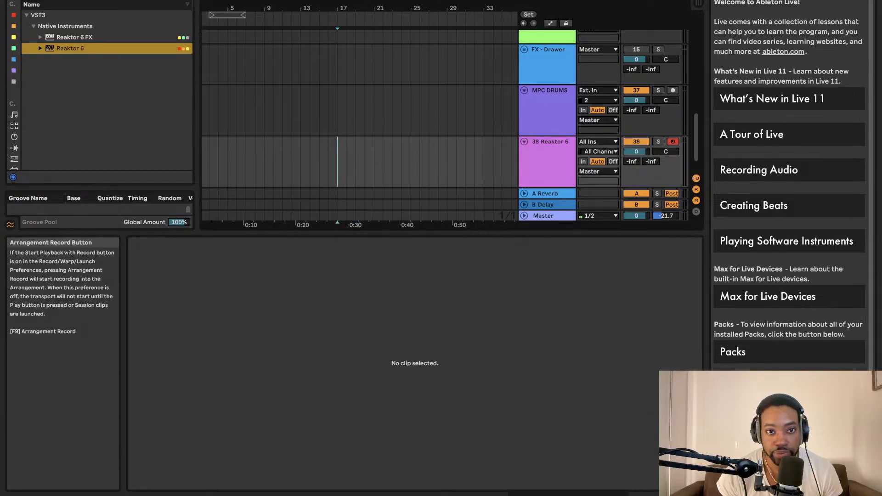
{"action": "key", "text": "F9"}
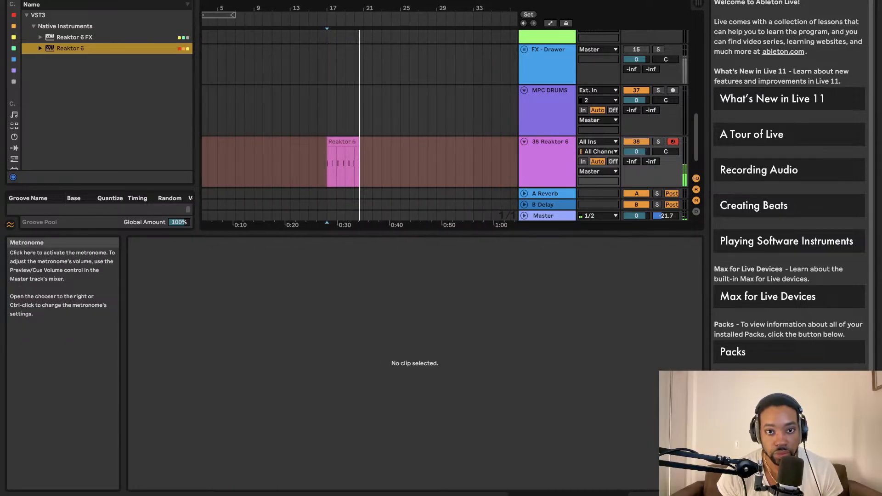
{"action": "key", "text": "space"}
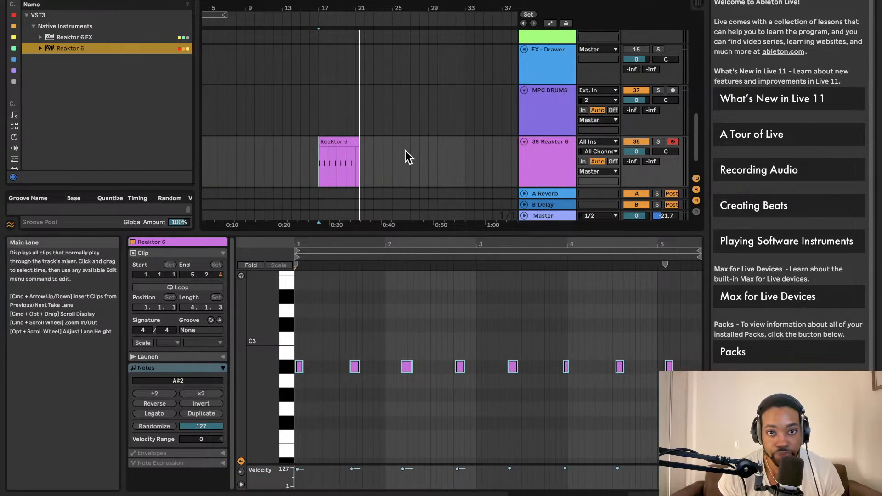
Step: Play back a section of the recorded Reaktor 6 clip
{"action": "left_click", "coordinate": [346, 139]}
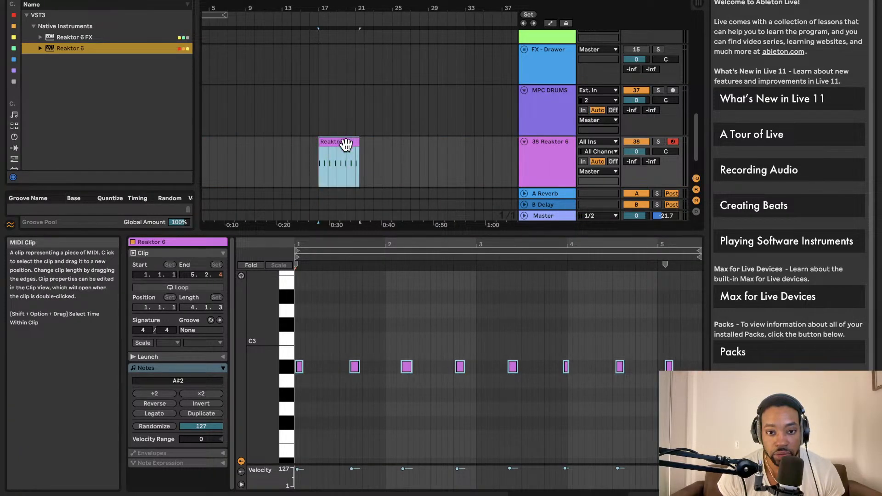
{"action": "left_click_drag", "start_coordinate": [329, 163], "coordinate": [348, 163]}
{"action": "key", "text": "space"}
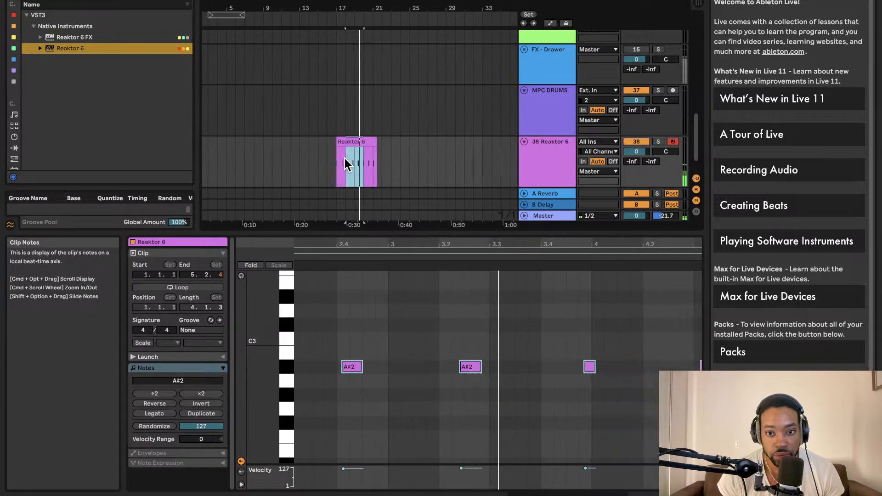
Step: Insert a new audio track below the 38 Reaktor 6 track
{"action": "scroll", "coordinate": [528, 166], "scroll_direction": "down", "scroll_amount": 2}
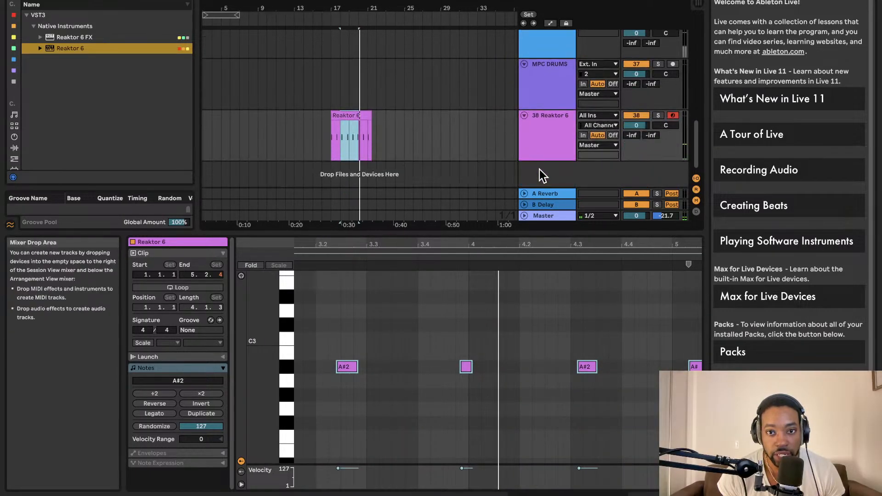
{"action": "right_click", "coordinate": [538, 170]}
{"action": "left_click", "coordinate": [568, 176]}
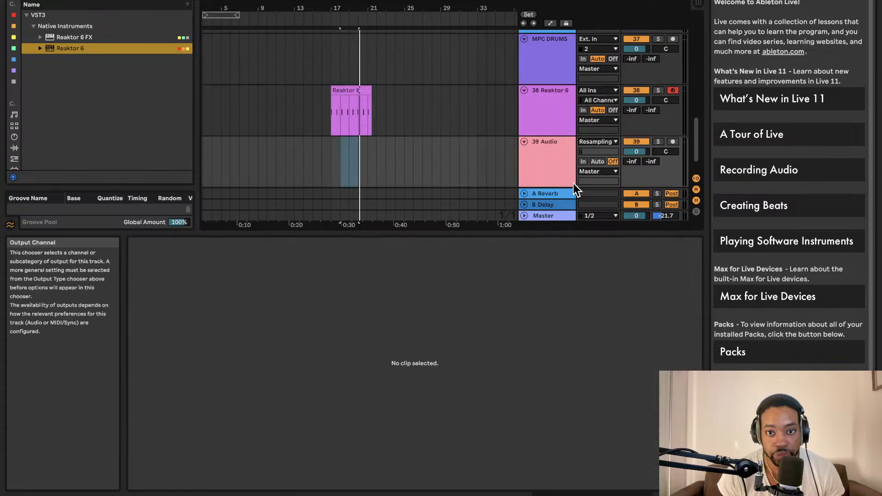
Step: Arm the 39 Audio track and record the Reaktor 6 snare hits onto it by resampling from bar 17
{"action": "left_click", "coordinate": [373, 155]}
{"action": "left_click", "coordinate": [354, 90]}
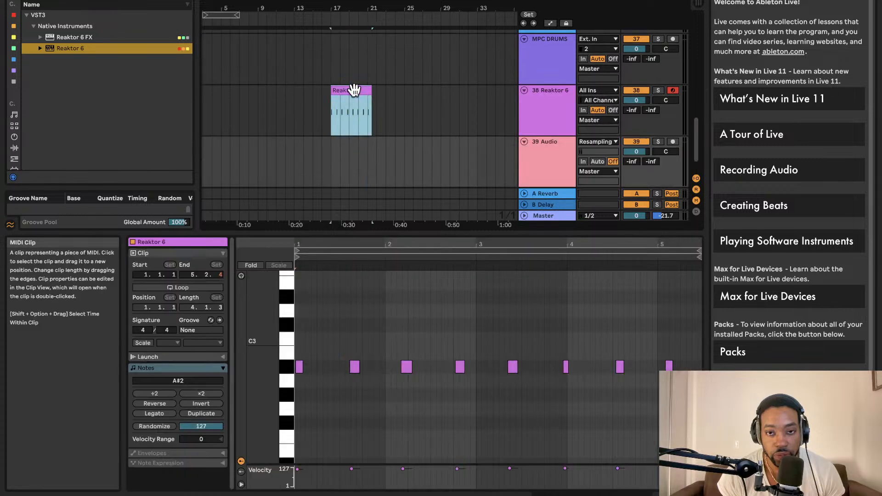
{"action": "left_click", "coordinate": [332, 159]}
{"action": "left_click", "coordinate": [672, 141]}
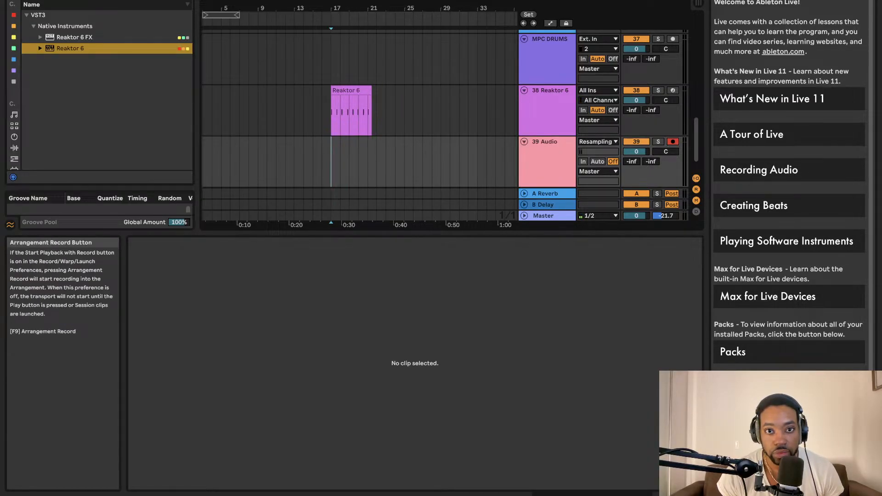
{"action": "key", "text": "F9"}
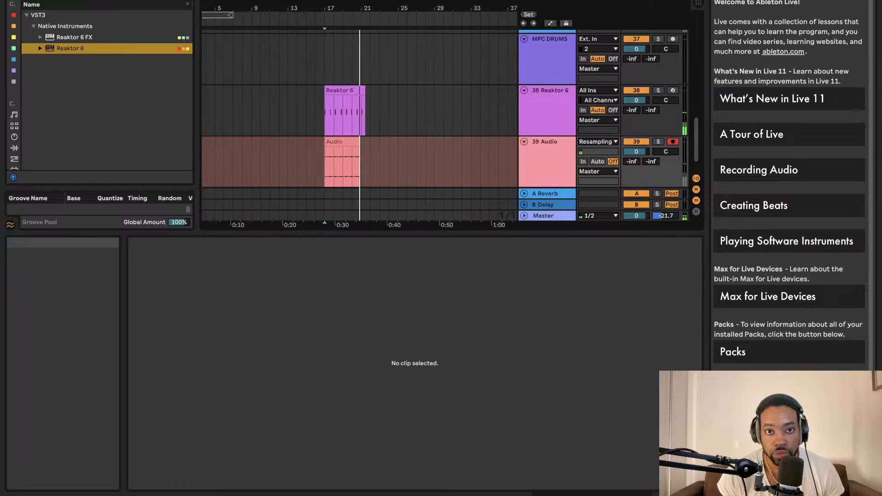
{"action": "left_click", "coordinate": [370, 1]}
Step: Deactivate the 38 Reaktor 6 track and raise the recorded audio clip's gain to 16.8 dB
{"action": "key", "text": "space"}
{"action": "key", "text": "space"}
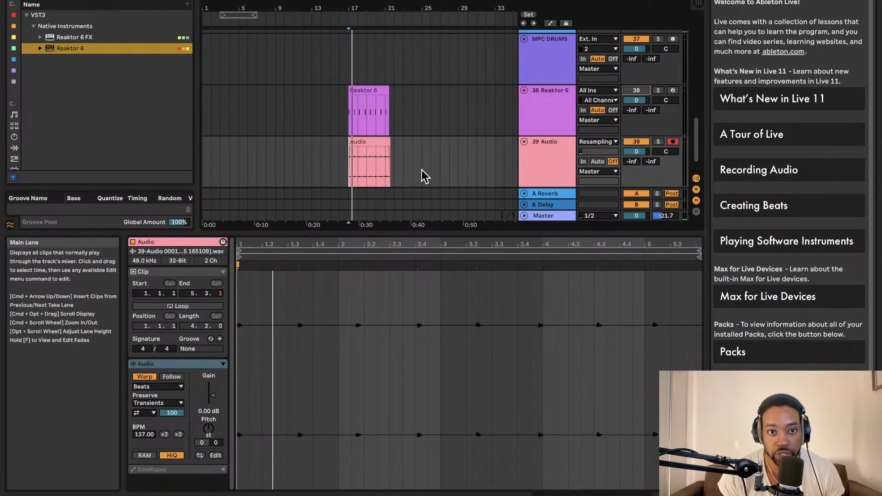
{"action": "scroll", "coordinate": [391, 168], "scroll_direction": "down", "scroll_amount": 2}
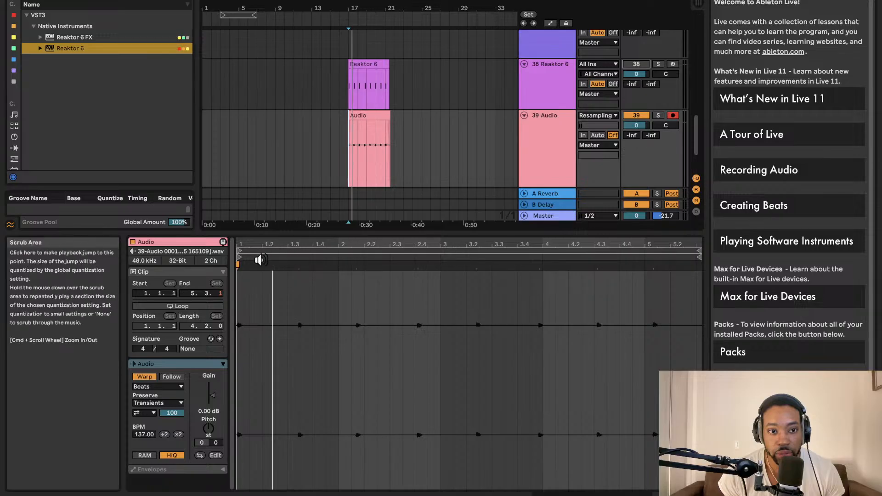
{"action": "left_click_drag", "start_coordinate": [210, 395], "coordinate": [210, 393]}
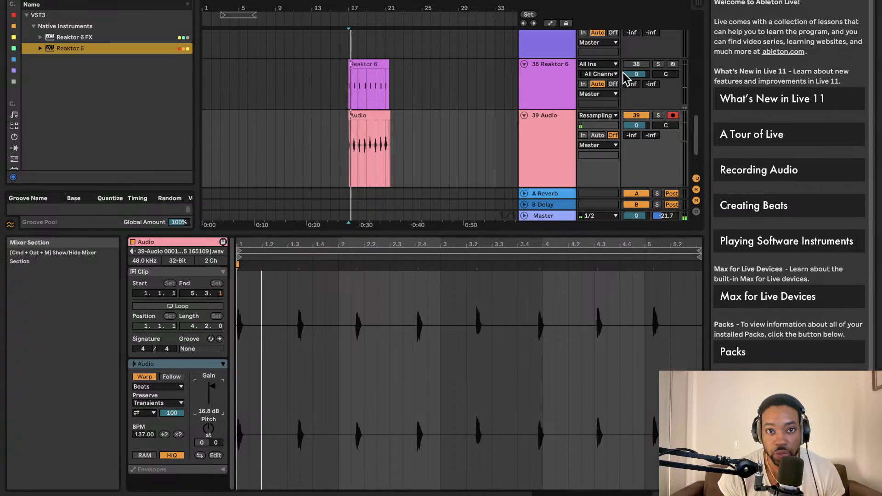
{"action": "scroll", "coordinate": [460, 143], "scroll_direction": "up", "scroll_amount": 1}
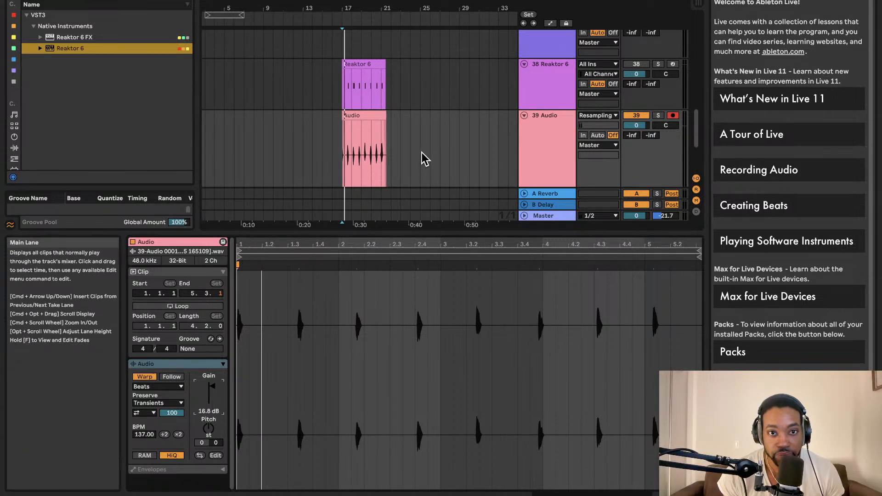
Step: Trim the audio clip to its second snare hit, from 1.3.1 to 1.4.1, and move it slightly later
{"action": "scroll", "coordinate": [413, 151], "scroll_direction": "up", "scroll_amount": 8}
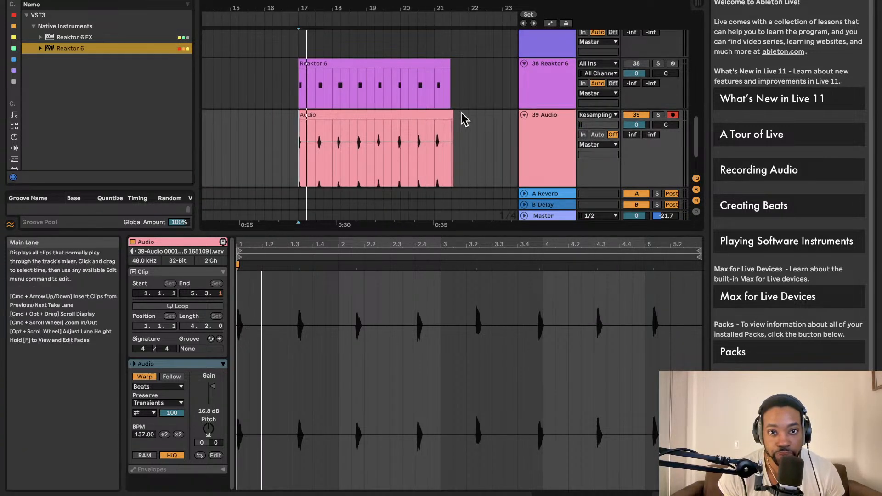
{"action": "left_click", "coordinate": [445, 116]}
{"action": "left_click_drag", "start_coordinate": [450, 114], "coordinate": [313, 118]}
{"action": "scroll", "coordinate": [322, 124], "scroll_direction": "up", "scroll_amount": 5}
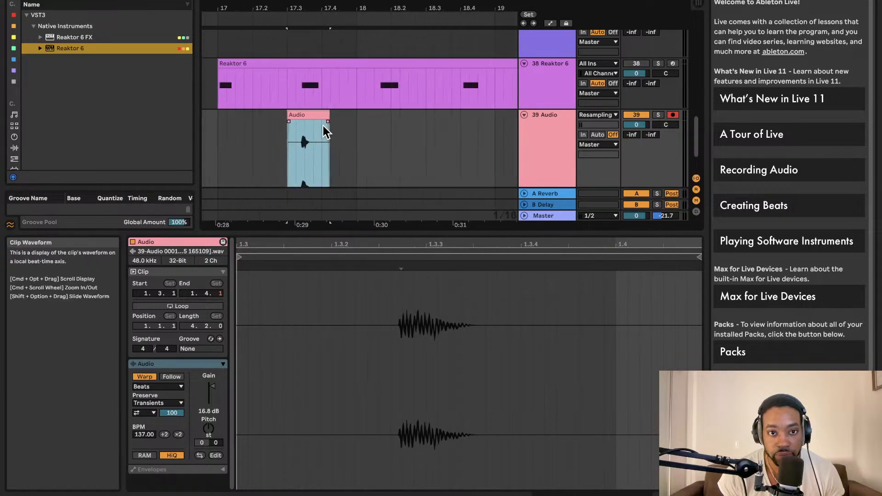
{"action": "left_click_drag", "start_coordinate": [305, 117], "coordinate": [322, 119]}
{"action": "scroll", "coordinate": [322, 124], "scroll_direction": "up", "scroll_amount": 1}
{"action": "scroll", "coordinate": [320, 121], "scroll_direction": "up", "scroll_amount": 3}
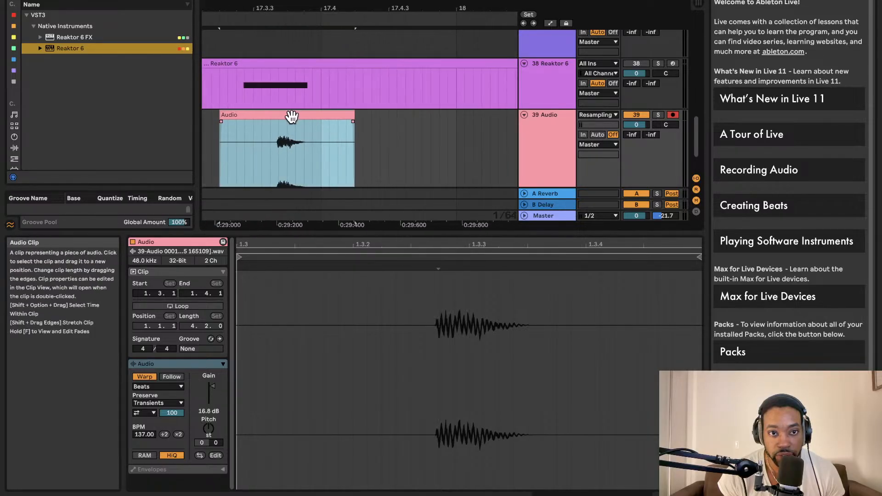
Step: Audition the trimmed snare clip and set the 39 Audio track's volume to -3.2 dB
{"action": "key", "text": "space"}
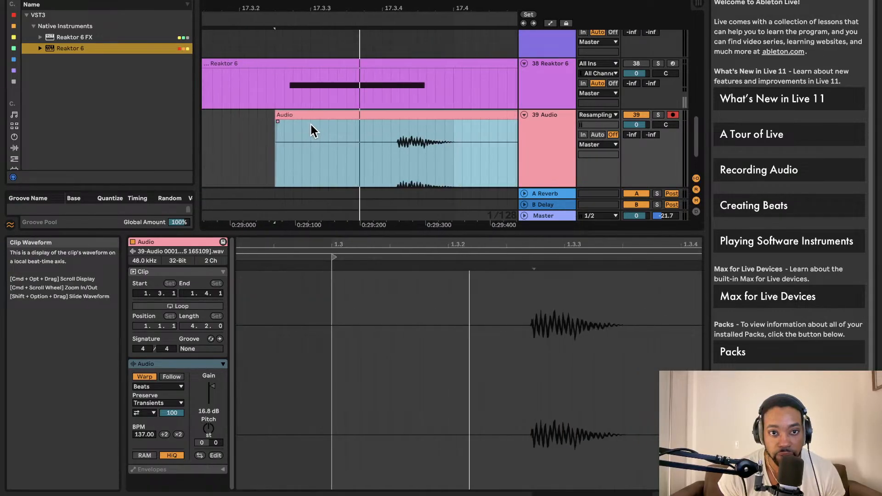
{"action": "scroll", "coordinate": [329, 132], "scroll_direction": "down", "scroll_amount": 5}
{"action": "scroll", "coordinate": [352, 132], "scroll_direction": "down", "scroll_amount": 2}
{"action": "scroll", "coordinate": [352, 132], "scroll_direction": "up", "scroll_amount": 1}
{"action": "left_click_drag", "start_coordinate": [636, 142], "coordinate": [636, 150]}
{"action": "key", "text": "space"}
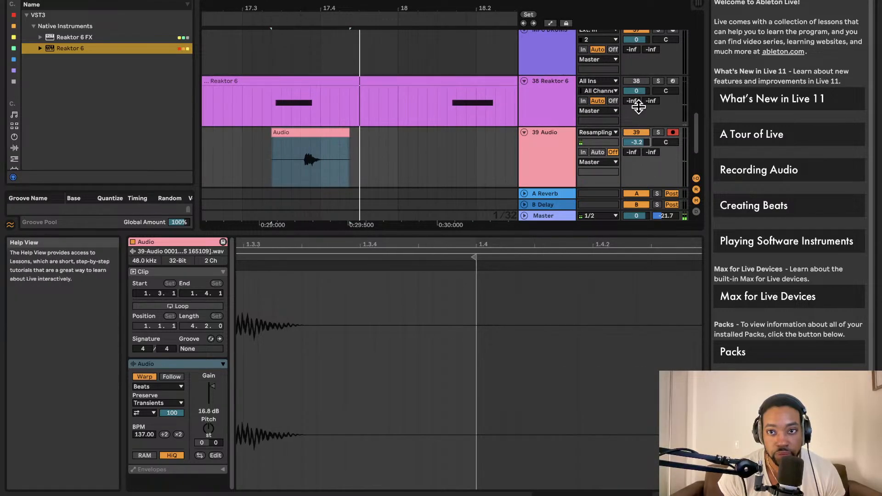
{"action": "key", "text": "space"}
{"action": "key", "text": "space"}
{"action": "left_click", "coordinate": [350, 133]}
{"action": "scroll", "coordinate": [353, 132], "scroll_direction": "down", "scroll_amount": 5}
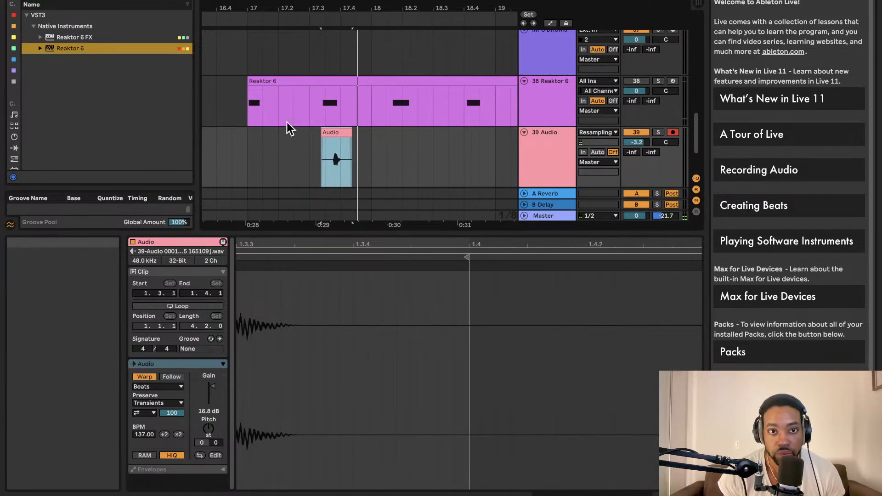
Step: Load Crack Rack Volume 2.adg onto a new track below 39 Audio, unfold that track and set its volume to -11.5 dB
{"action": "left_click", "coordinate": [12, 15]}
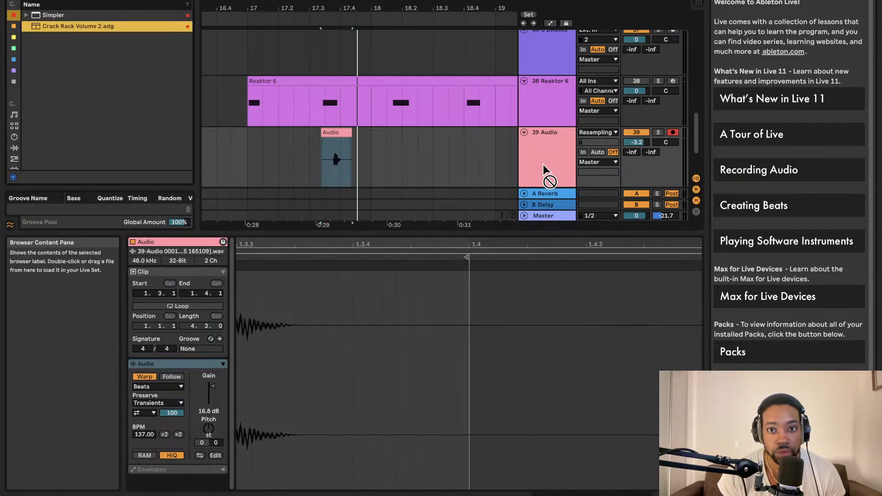
{"action": "left_click_drag", "start_coordinate": [543, 202], "coordinate": [549, 186]}
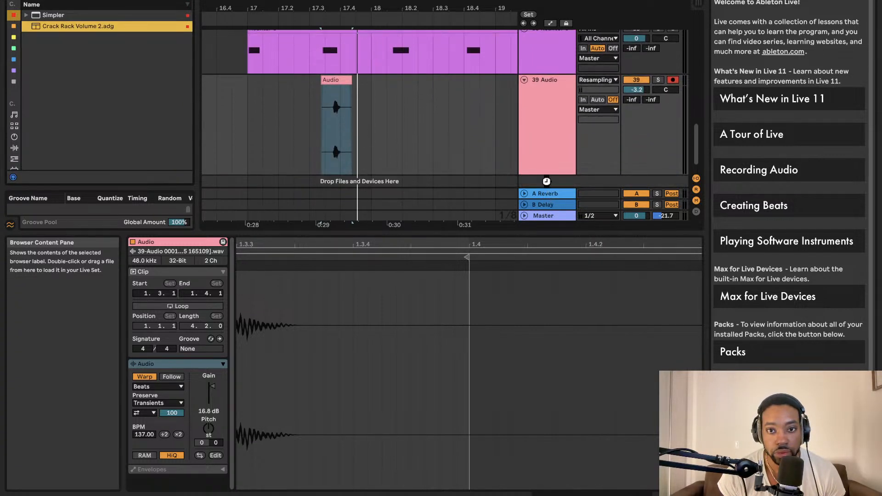
{"action": "left_click_drag", "start_coordinate": [424, 159], "coordinate": [423, 161]}
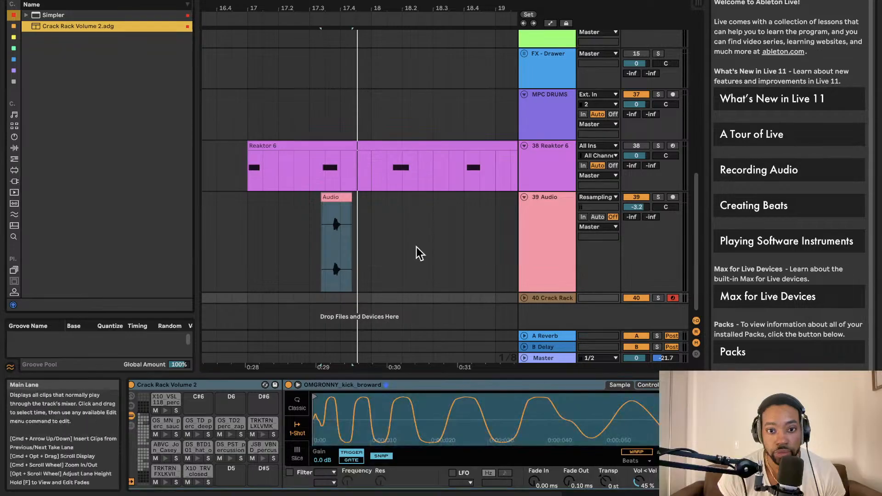
{"action": "left_click", "coordinate": [524, 298]}
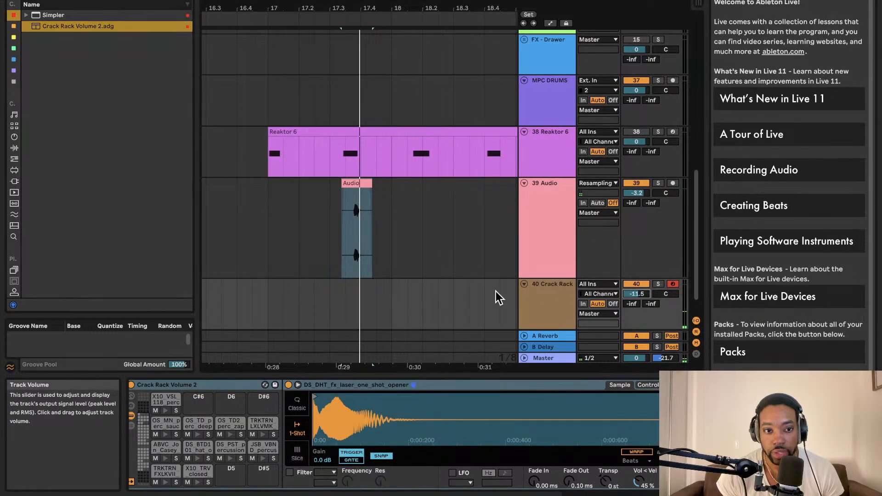
Step: Create a three-beat MIDI clip at bar 17 on the 40 Crack Rack track and show the kick rows in its note editor
{"action": "left_click_drag", "start_coordinate": [275, 313], "coordinate": [408, 310]}
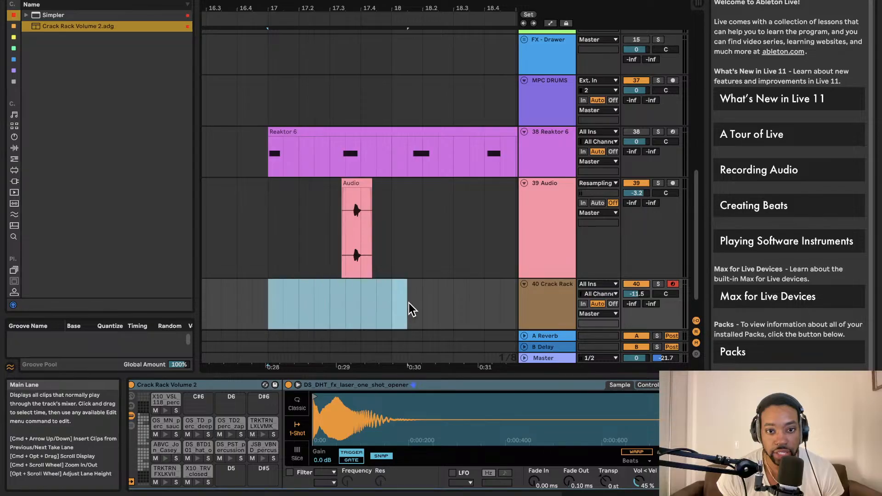
{"action": "key", "text": "super+shift+m"}
{"action": "left_click", "coordinate": [362, 374]}
{"action": "scroll", "coordinate": [346, 406], "scroll_direction": "down", "scroll_amount": 7}
{"action": "scroll", "coordinate": [348, 411], "scroll_direction": "down", "scroll_amount": 1}
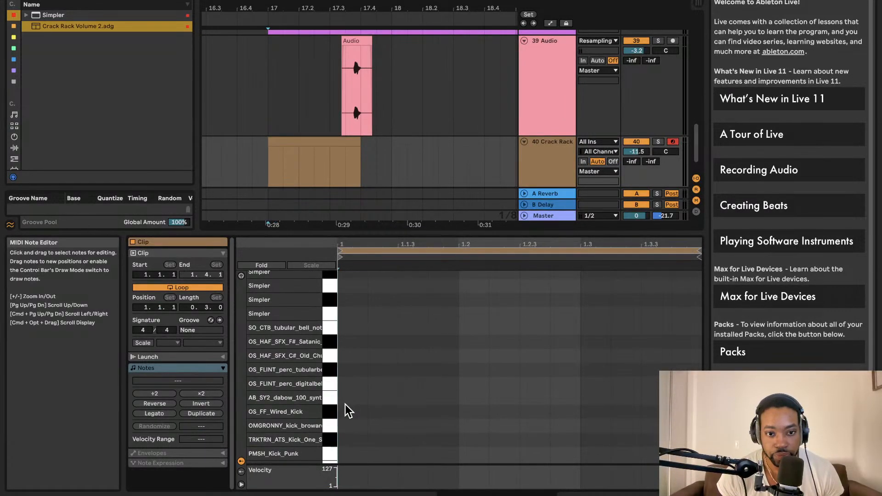
Step: Add OMGRONNY kick notes on D0 at positions 1 and 1.2 of the Crack Rack clip
{"action": "left_click_drag", "start_coordinate": [362, 405], "coordinate": [363, 432]}
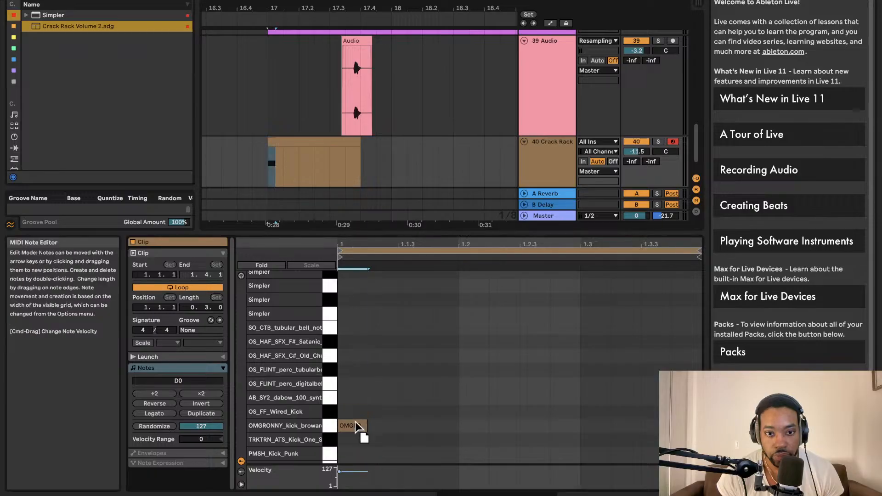
{"action": "key", "text": "space"}
{"action": "key", "text": "space"}
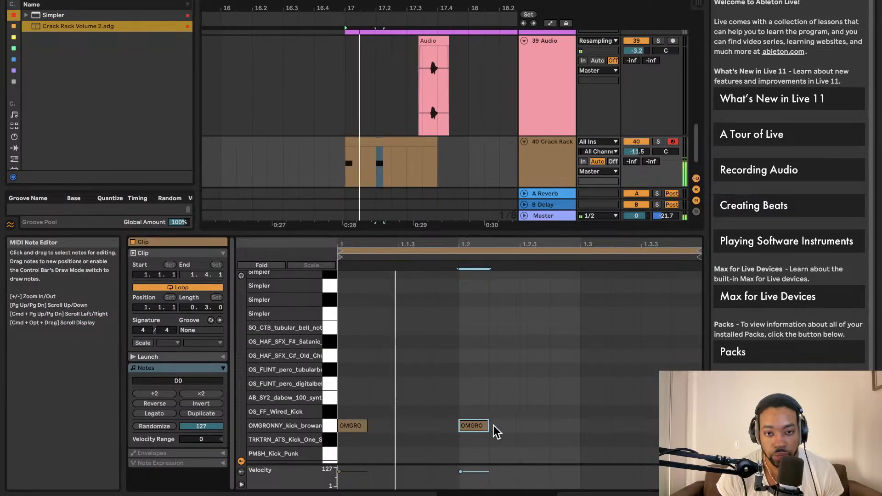
{"action": "key", "text": "space"}
{"action": "mouse_move", "coordinate": [475, 426]}
{"action": "left_mouse_down"}
{"action": "mouse_move", "coordinate": [489, 426]}
{"action": "mouse_move", "coordinate": [478, 427]}
{"action": "left_mouse_up"}
{"action": "key", "text": "space"}
{"action": "key", "text": "space"}
Step: Add OMGRONNY kick notes at positions 1.3 and 1.3.4, and loop the arrangement over the Crack Rack clip
{"action": "double_click", "coordinate": [601, 427]}
{"action": "key", "text": "space"}
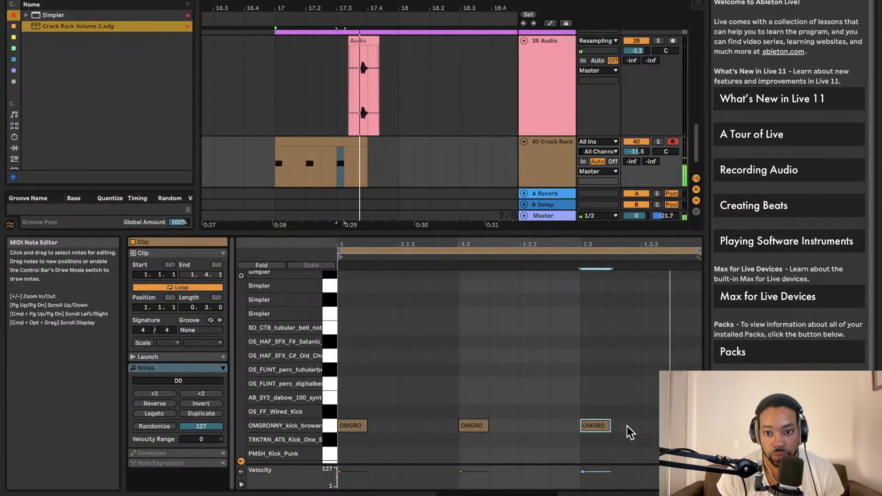
{"action": "key", "text": "space"}
{"action": "double_click", "coordinate": [684, 427]}
{"action": "key", "text": "space"}
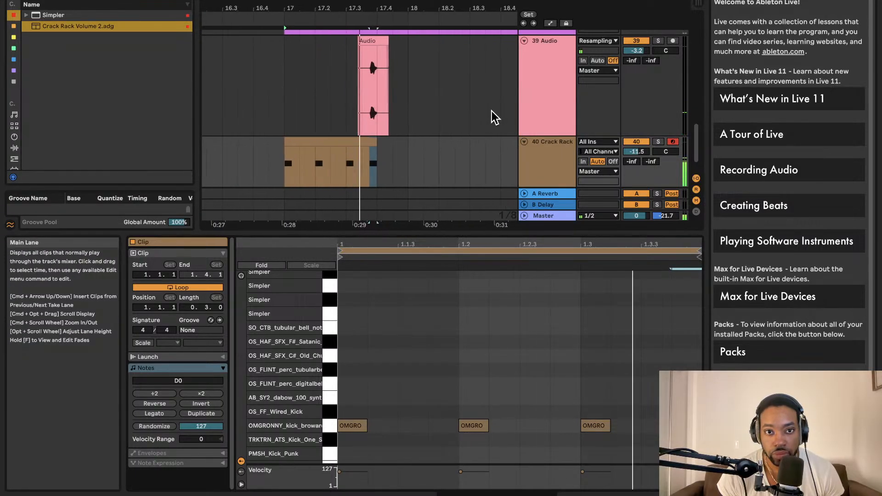
{"action": "left_click_drag", "start_coordinate": [337, 144], "coordinate": [348, 144]}
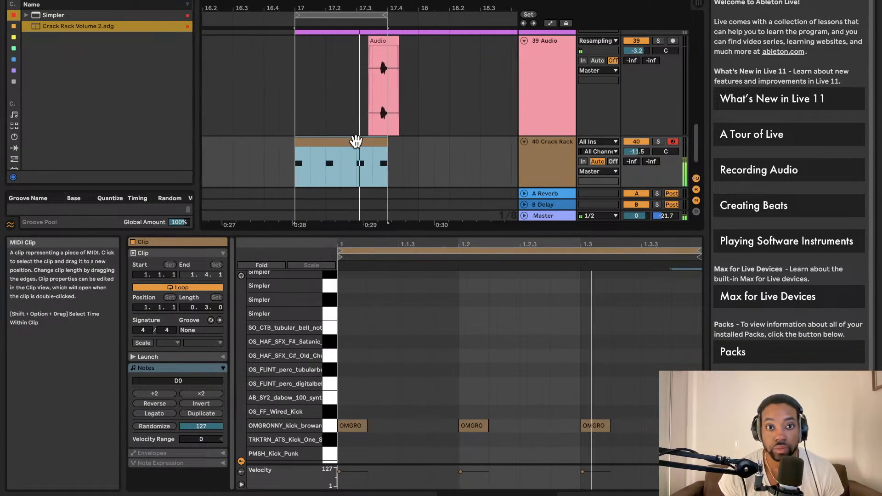
Step: Move the snare audio clip to the start of bar 17 and set the 39 Audio track's volume to -10.0 dB
{"action": "left_click_drag", "start_coordinate": [373, 43], "coordinate": [312, 92]}
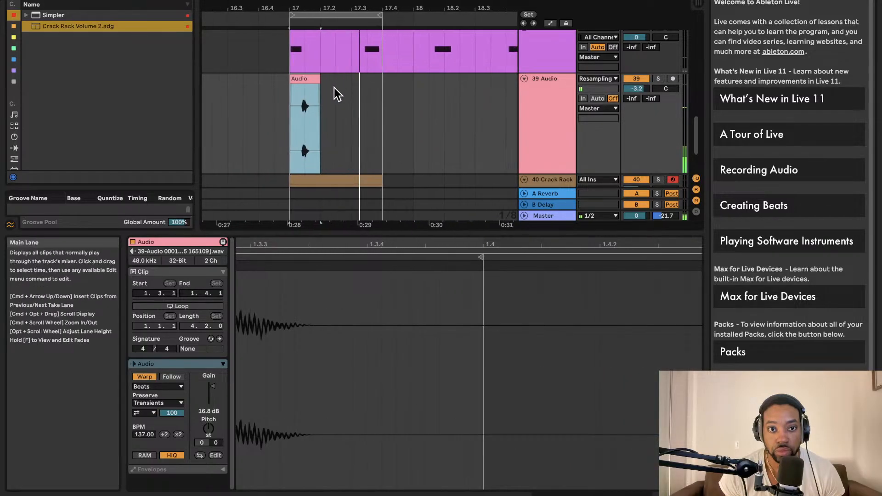
{"action": "left_click_drag", "start_coordinate": [641, 92], "coordinate": [641, 98]}
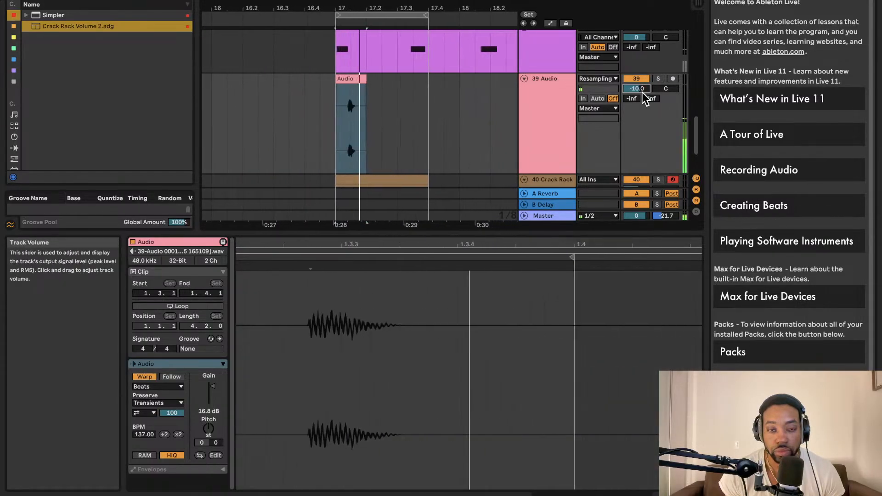
{"action": "scroll", "coordinate": [351, 102], "scroll_direction": "down", "scroll_amount": 2}
{"action": "scroll", "coordinate": [367, 87], "scroll_direction": "down", "scroll_amount": 2}
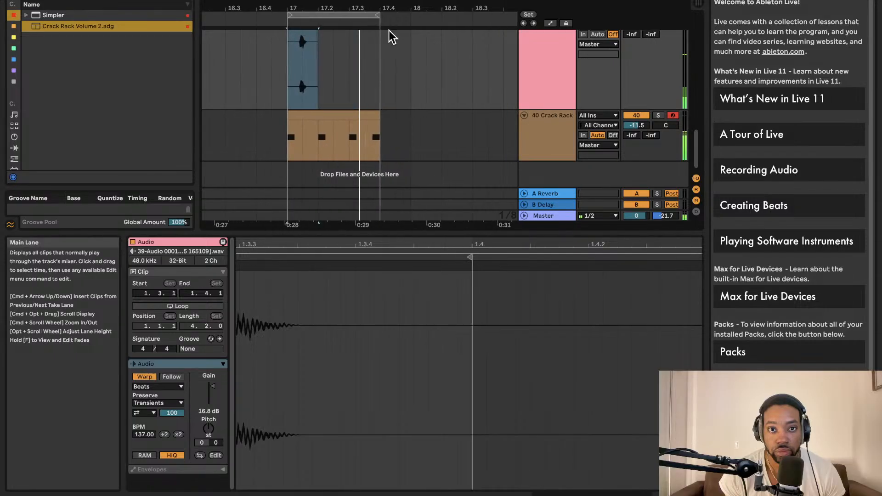
Step: Turn off looping for the Crack Rack MIDI clip and extend its end to 17.4.2 in the arrangement
{"action": "key", "text": "space"}
{"action": "scroll", "coordinate": [380, 50], "scroll_direction": "up", "scroll_amount": 5}
{"action": "scroll", "coordinate": [381, 50], "scroll_direction": "left", "scroll_amount": 2}
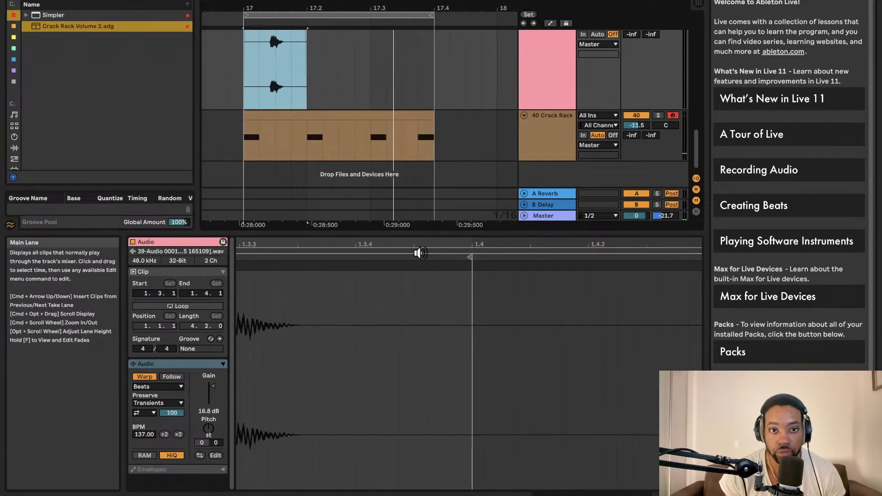
{"action": "left_click", "coordinate": [360, 123]}
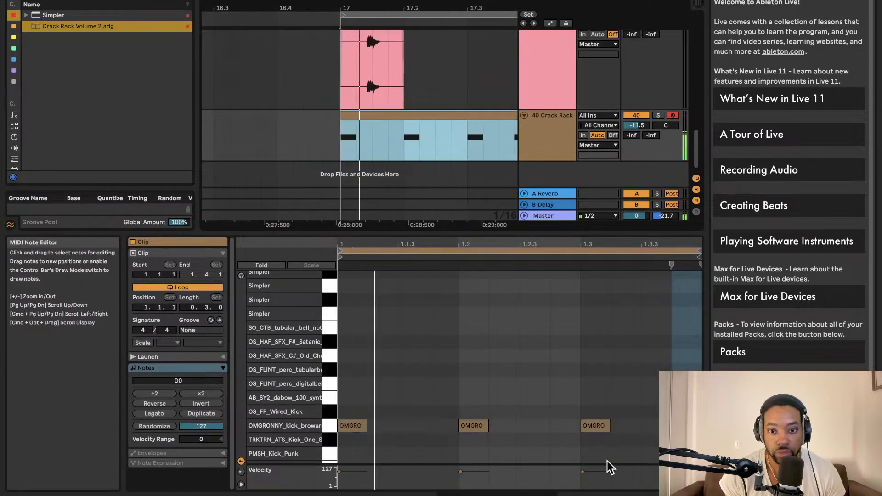
{"action": "mouse_move", "coordinate": [597, 429]}
{"action": "left_mouse_down"}
{"action": "mouse_move", "coordinate": [551, 429]}
{"action": "mouse_move", "coordinate": [592, 430]}
{"action": "left_mouse_up"}
{"action": "key", "text": "space"}
{"action": "key", "text": "space"}
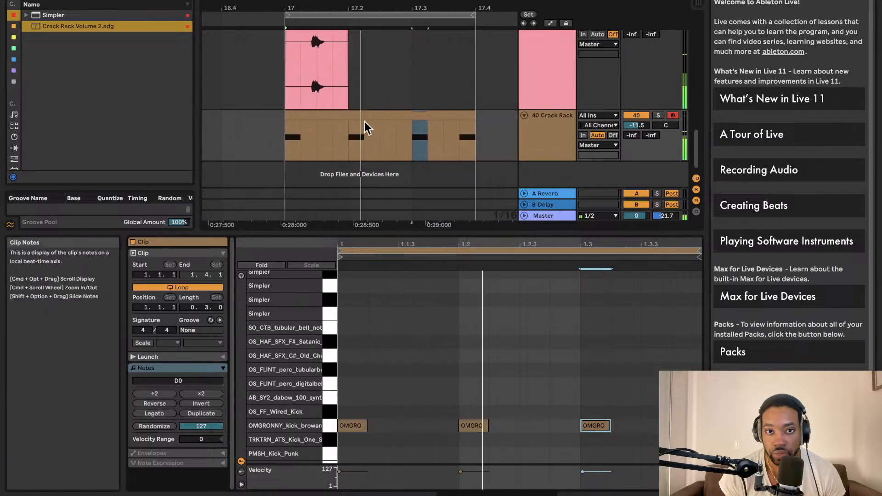
{"action": "left_click", "coordinate": [202, 288]}
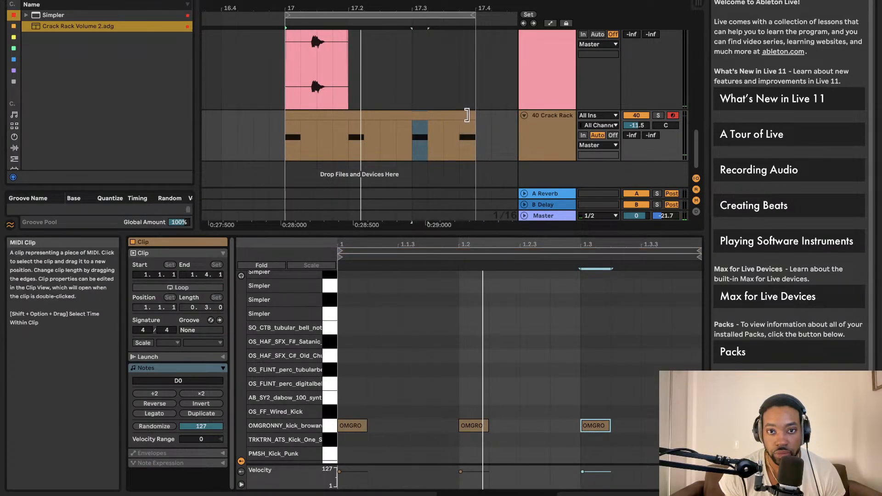
{"action": "left_click_drag", "start_coordinate": [475, 115], "coordinate": [488, 116]}
Step: Move the last OMGRONNY kick note in the Crack Rack clip to position 1.4
{"action": "key", "text": "space"}
{"action": "key", "text": "space"}
{"action": "left_click_drag", "start_coordinate": [654, 425], "coordinate": [667, 425]}
{"action": "key", "text": "space"}
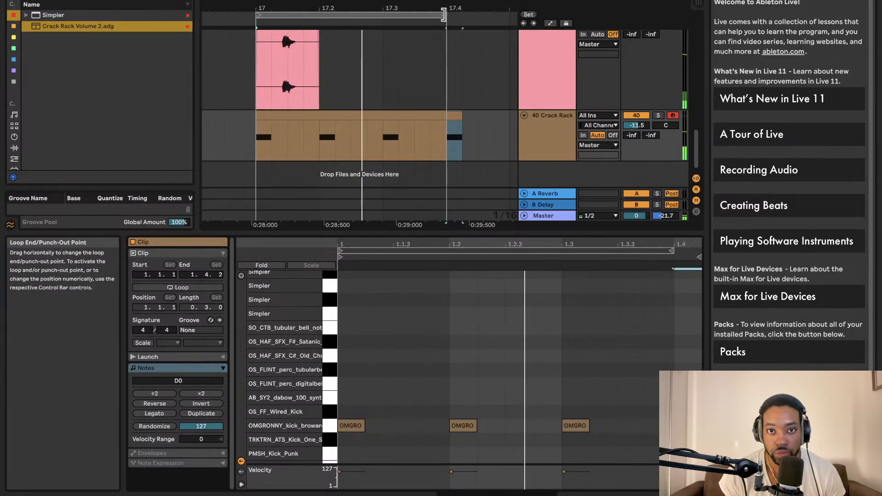
Step: Extend the arrangement loop and the Crack Rack clip to end at bar 18
{"action": "left_click_drag", "start_coordinate": [444, 15], "coordinate": [460, 16]}
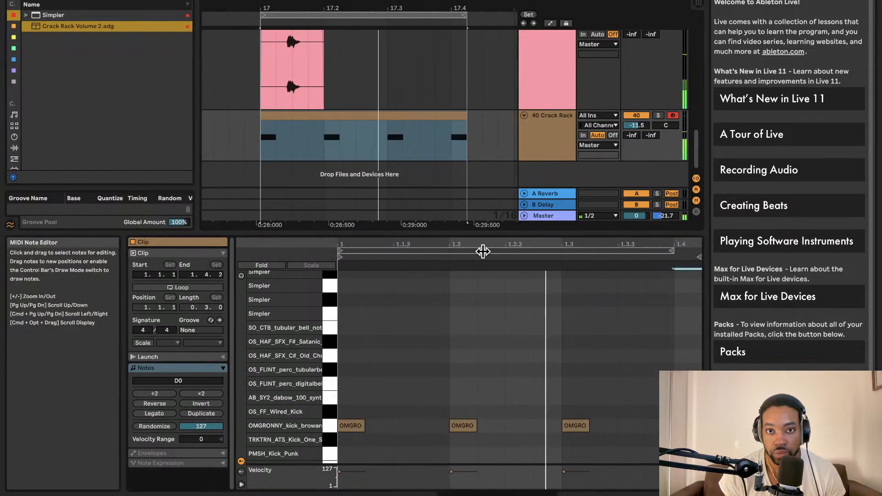
{"action": "left_click_drag", "start_coordinate": [460, 13], "coordinate": [508, 13]}
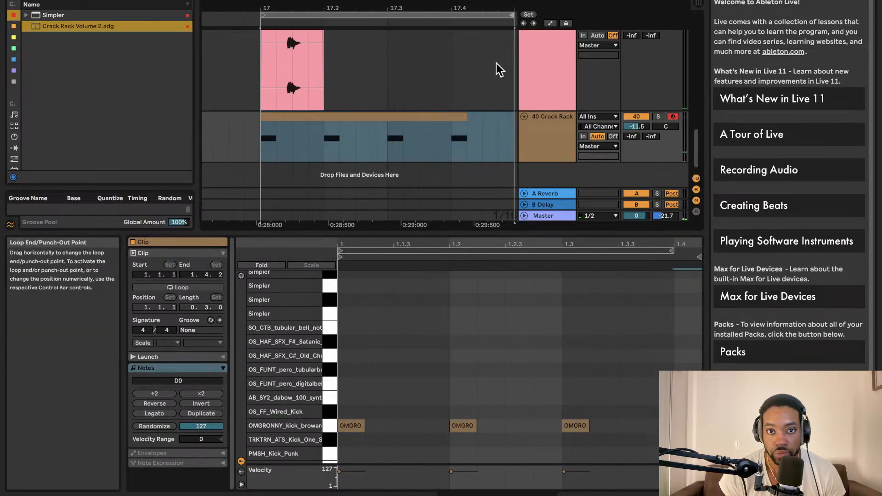
{"action": "left_click", "coordinate": [465, 124]}
{"action": "left_click_drag", "start_coordinate": [463, 118], "coordinate": [544, 116]}
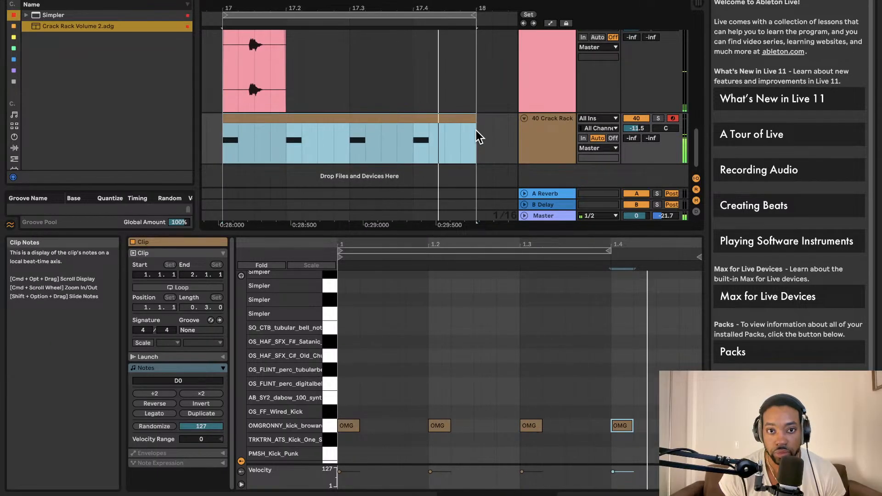
{"action": "left_click", "coordinate": [260, 69]}
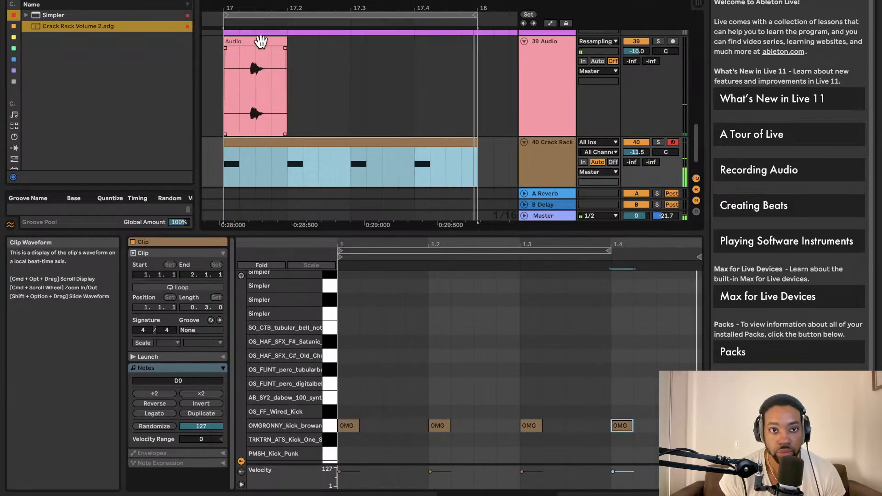
{"action": "left_click", "coordinate": [260, 68]}
{"action": "key", "text": "super+d"}
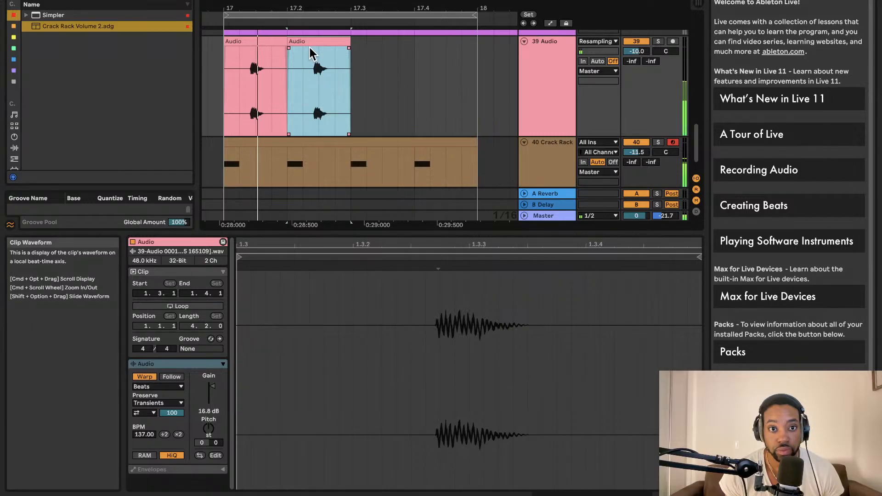
{"action": "key", "text": "super+d"}
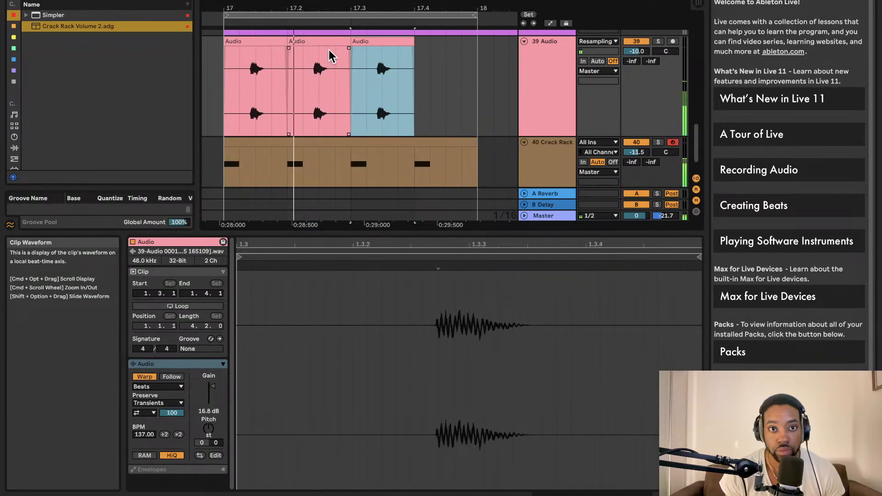
{"action": "key", "text": "super+z"}
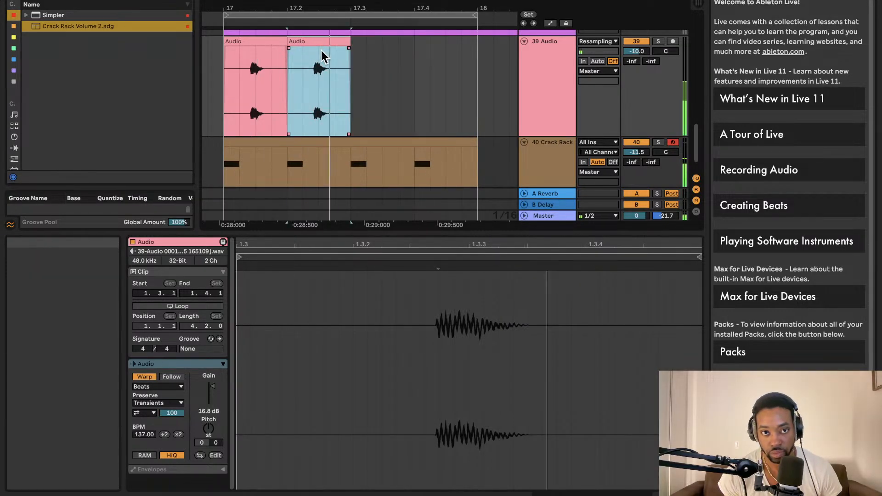
{"action": "key", "text": "Delete"}
Step: Copy the snare audio clip from bar 17 and paste it at 17.3 on the 39 Audio track
{"action": "left_click", "coordinate": [359, 62]}
{"action": "left_click", "coordinate": [273, 42]}
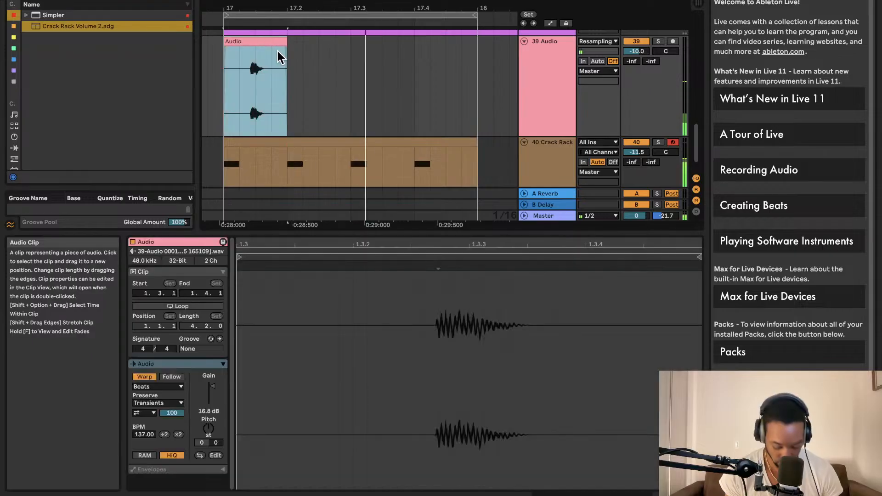
{"action": "left_click", "coordinate": [359, 66]}
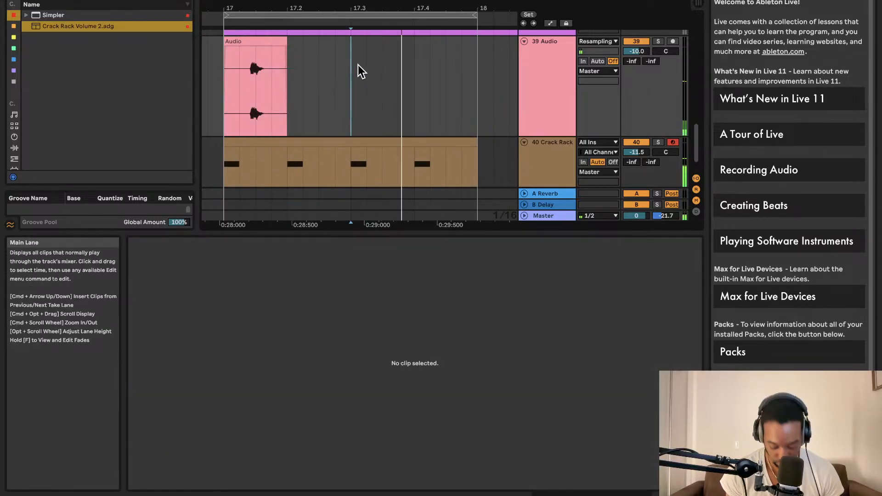
{"action": "key", "text": "super+v"}
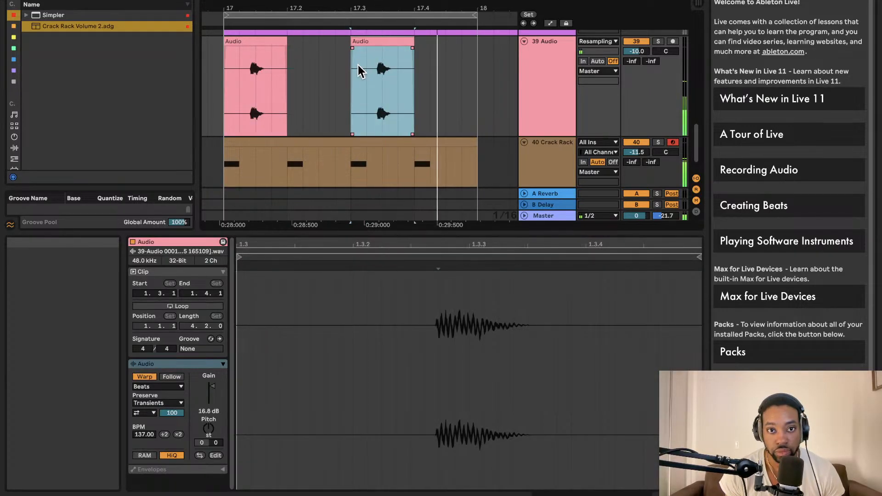
{"action": "scroll", "coordinate": [359, 66], "scroll_direction": "down", "scroll_amount": 3}
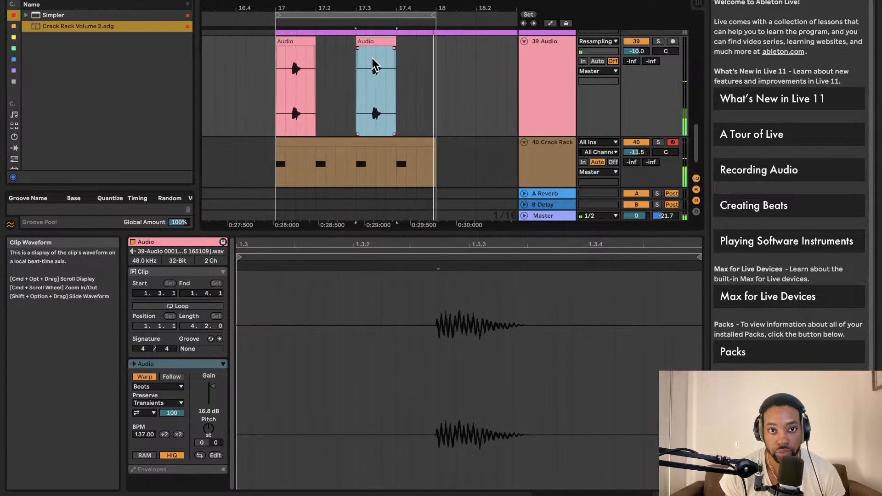
{"action": "scroll", "coordinate": [361, 65], "scroll_direction": "up", "scroll_amount": 2}
{"action": "scroll", "coordinate": [361, 64], "scroll_direction": "up", "scroll_amount": 2}
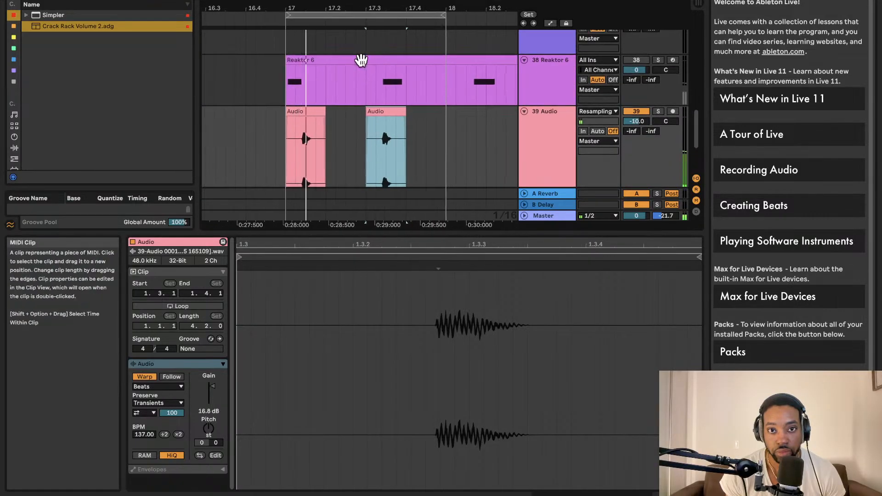
{"action": "left_click", "coordinate": [141, 0]}
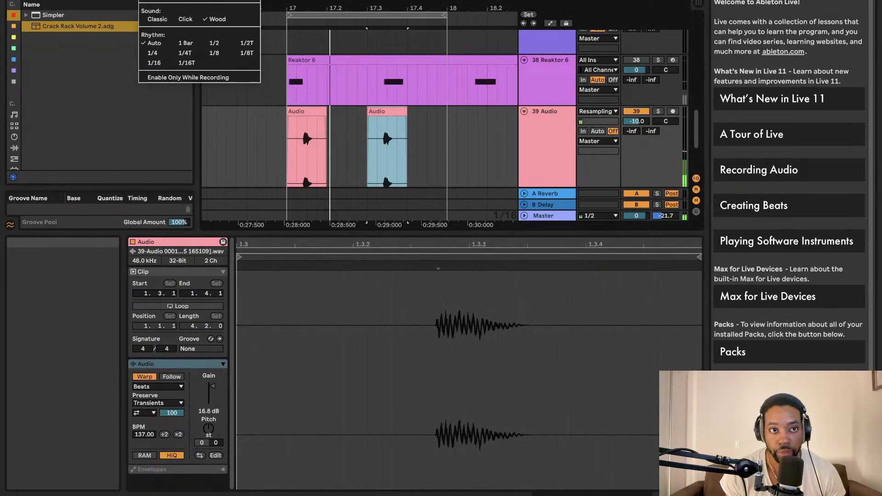
{"action": "left_click", "coordinate": [142, 0]}
Step: Split the Reaktor 6 MIDI clip at bar 18 and collapse the 38 Reaktor 6 track
{"action": "left_click", "coordinate": [343, 57]}
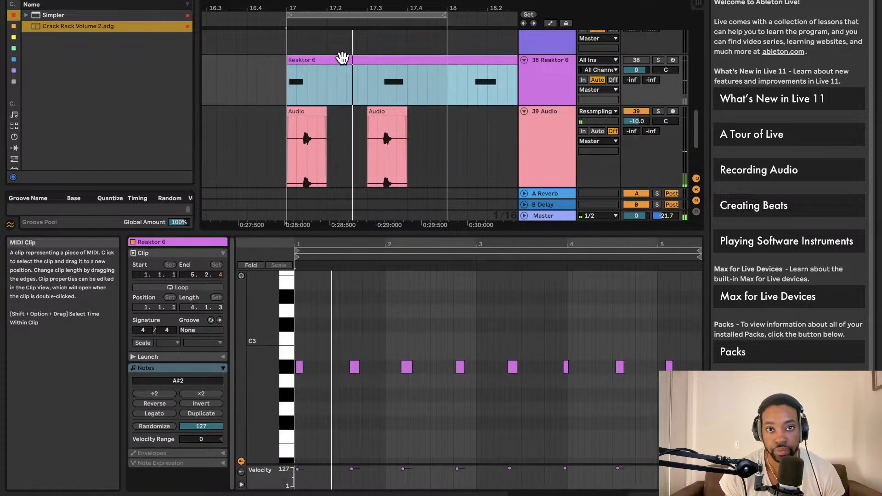
{"action": "left_click", "coordinate": [448, 82]}
{"action": "key", "text": "super+e"}
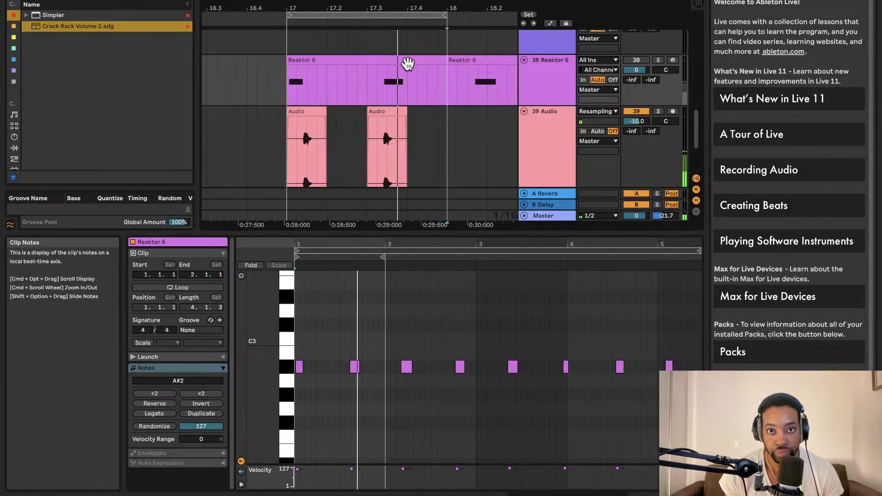
{"action": "left_click", "coordinate": [407, 63]}
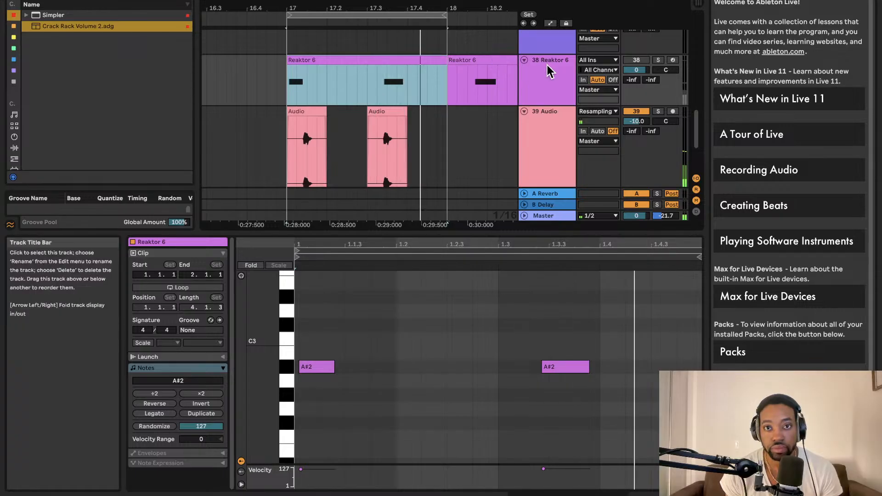
{"action": "left_click", "coordinate": [523, 60]}
Step: Transpose the snare audio clip at bar 17 to -12 semitones while auditioning the beat
{"action": "key", "text": "space"}
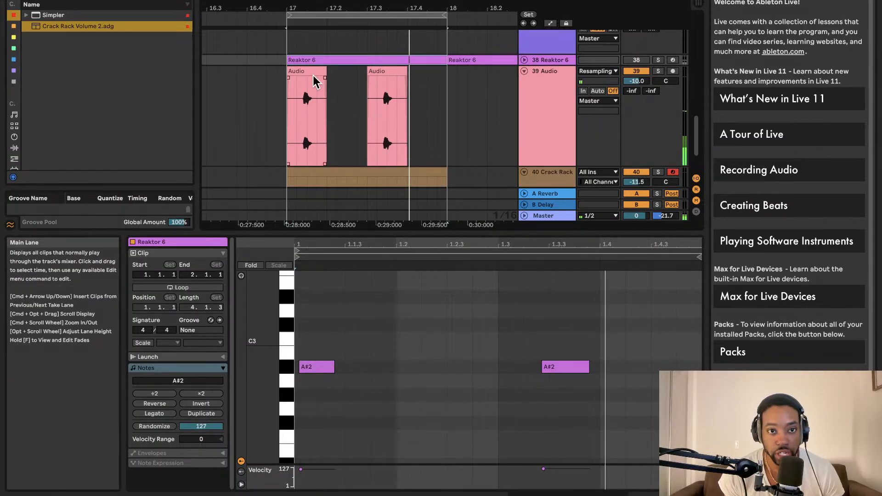
{"action": "key", "text": "space"}
{"action": "left_click", "coordinate": [337, 79]}
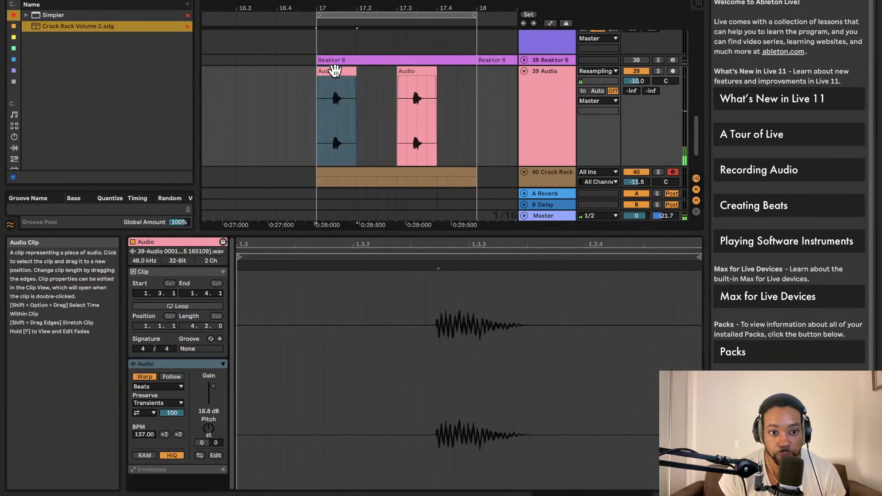
{"action": "left_click_drag", "start_coordinate": [210, 428], "coordinate": [210, 440]}
{"action": "key", "text": "space"}
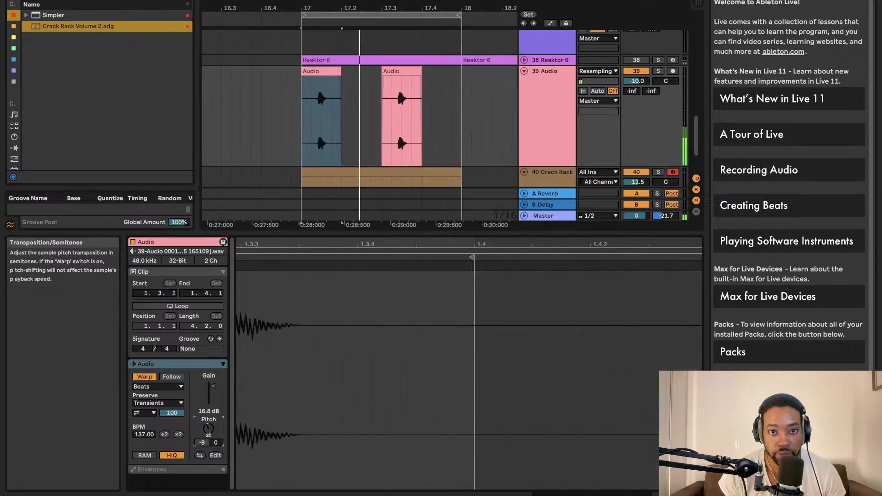
{"action": "mouse_move", "coordinate": [209, 428]}
{"action": "left_mouse_down"}
{"action": "mouse_move", "coordinate": [209, 441]}
{"action": "mouse_move", "coordinate": [209, 402]}
{"action": "mouse_move", "coordinate": [209, 443]}
{"action": "left_mouse_up"}
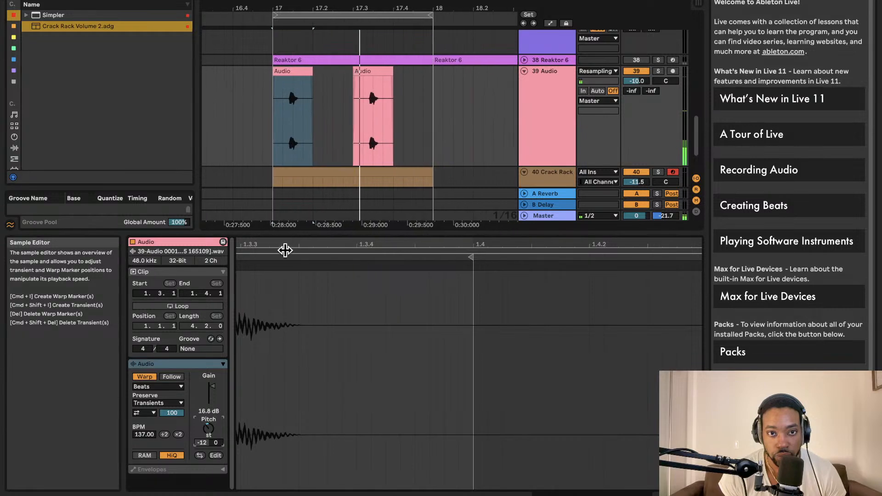
Step: Open the Arturia folder of the VST3 plug-ins in the browser
{"action": "scroll", "coordinate": [392, 150], "scroll_direction": "down", "scroll_amount": 3}
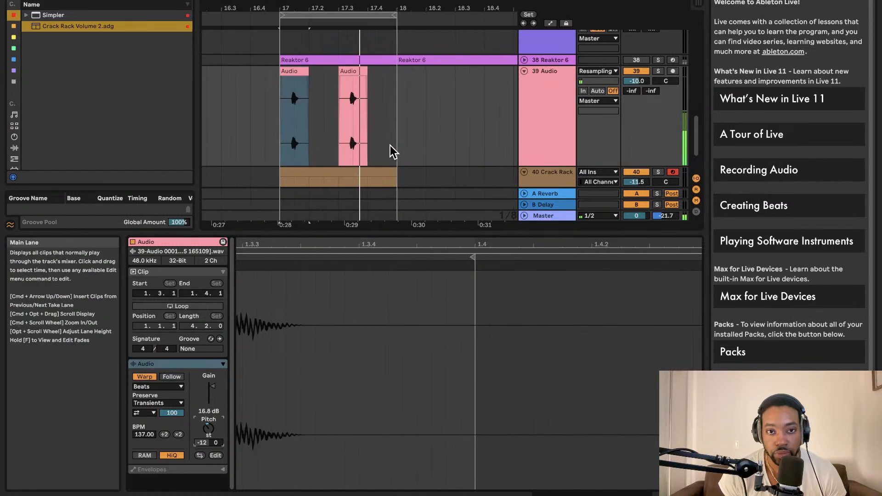
{"action": "left_click", "coordinate": [14, 148]}
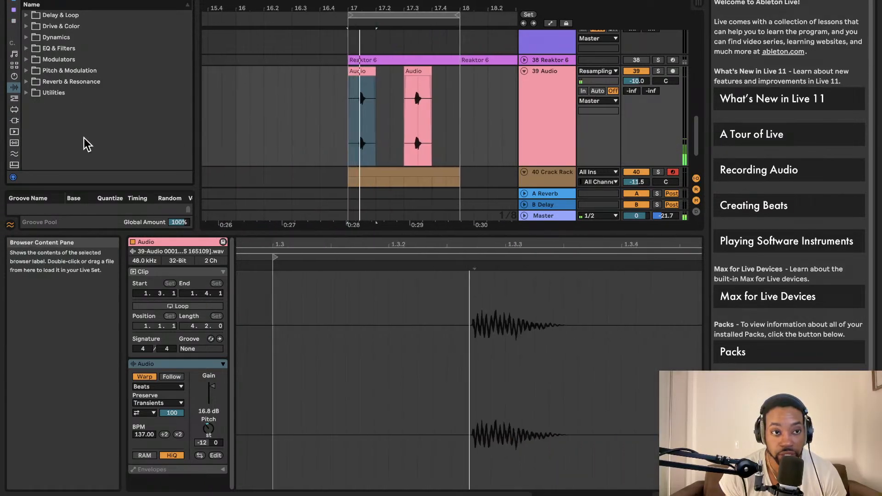
{"action": "left_click", "coordinate": [15, 120]}
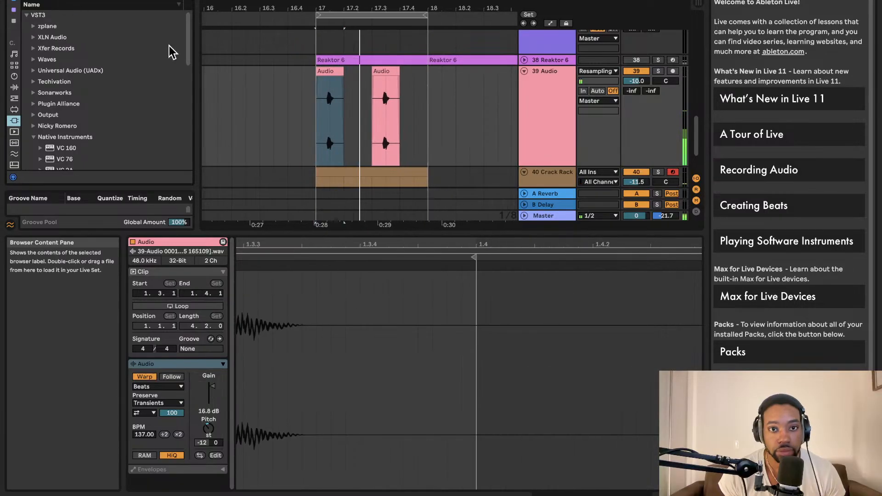
{"action": "scroll", "coordinate": [73, 134], "scroll_direction": "down", "scroll_amount": 6}
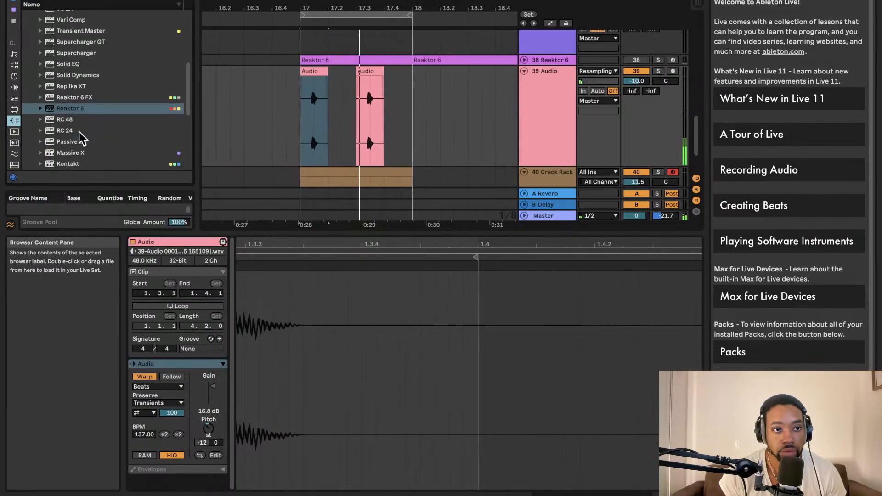
{"action": "scroll", "coordinate": [80, 126], "scroll_direction": "down", "scroll_amount": 4}
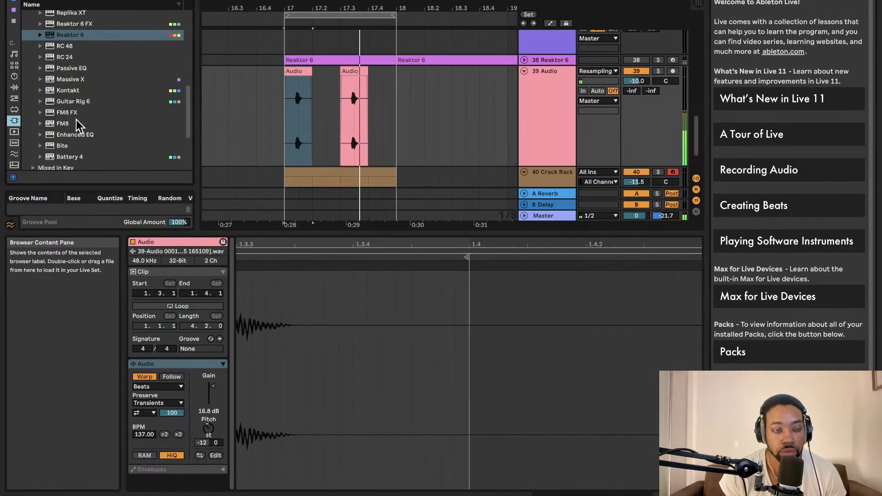
{"action": "scroll", "coordinate": [60, 139], "scroll_direction": "down", "scroll_amount": 8}
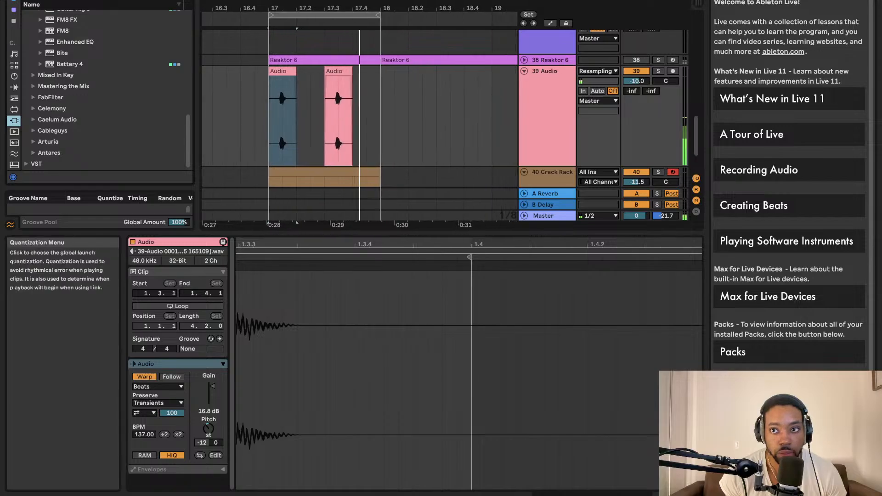
{"action": "left_click", "coordinate": [46, 142]}
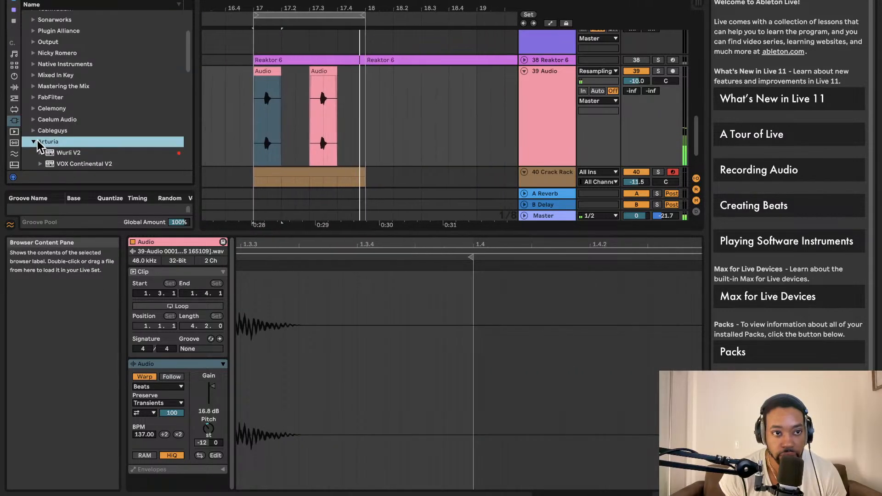
Step: Load Arturia's Jun-6 V onto a new MIDI track below 40 Crack Rack and unfold that track
{"action": "scroll", "coordinate": [64, 124], "scroll_direction": "down", "scroll_amount": 10}
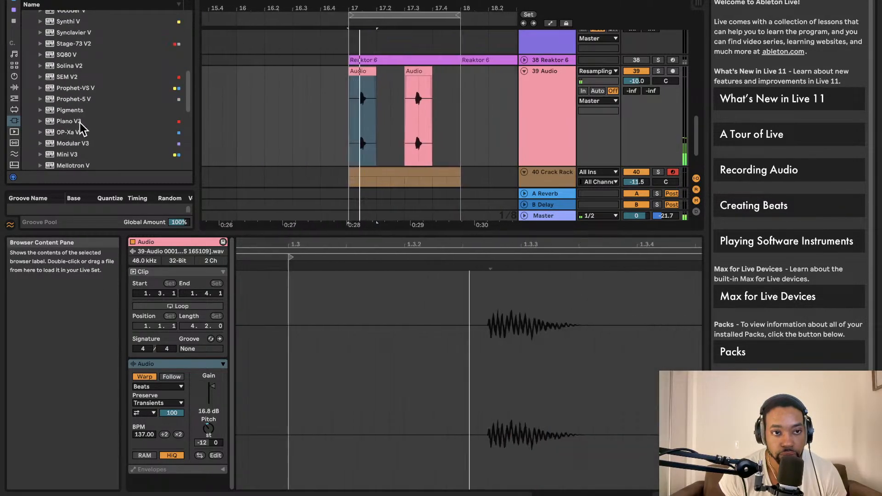
{"action": "scroll", "coordinate": [78, 147], "scroll_direction": "down", "scroll_amount": 5}
{"action": "scroll", "coordinate": [80, 143], "scroll_direction": "down", "scroll_amount": 2}
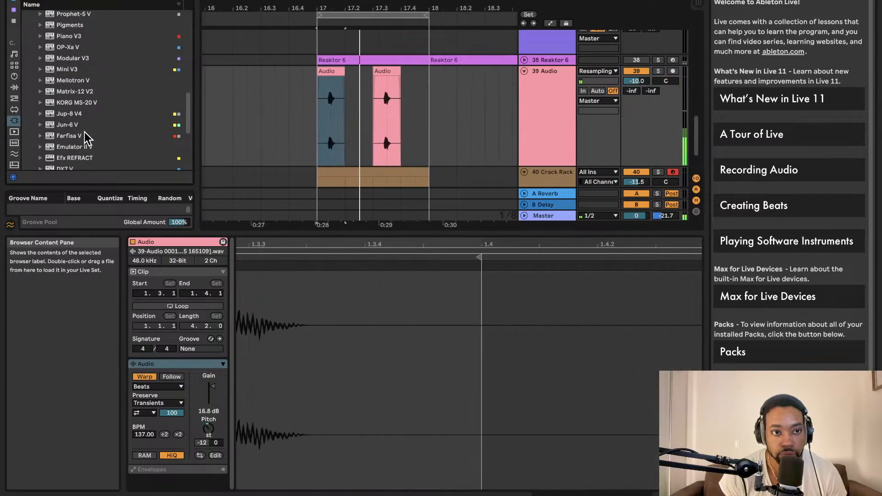
{"action": "left_click", "coordinate": [69, 126]}
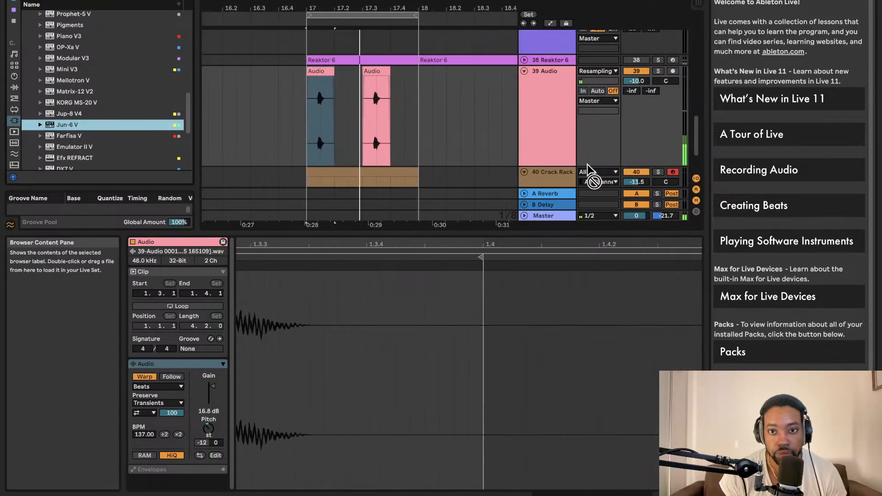
{"action": "left_click_drag", "start_coordinate": [533, 174], "coordinate": [552, 176]}
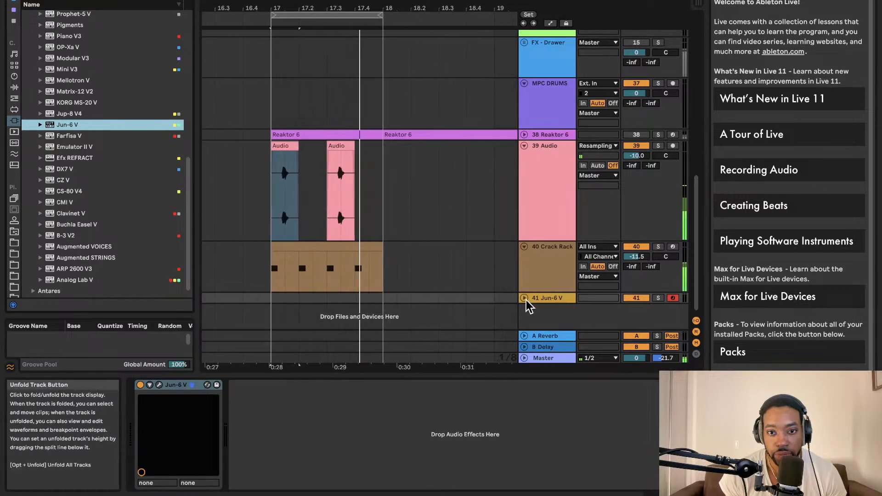
{"action": "left_click", "coordinate": [524, 298]}
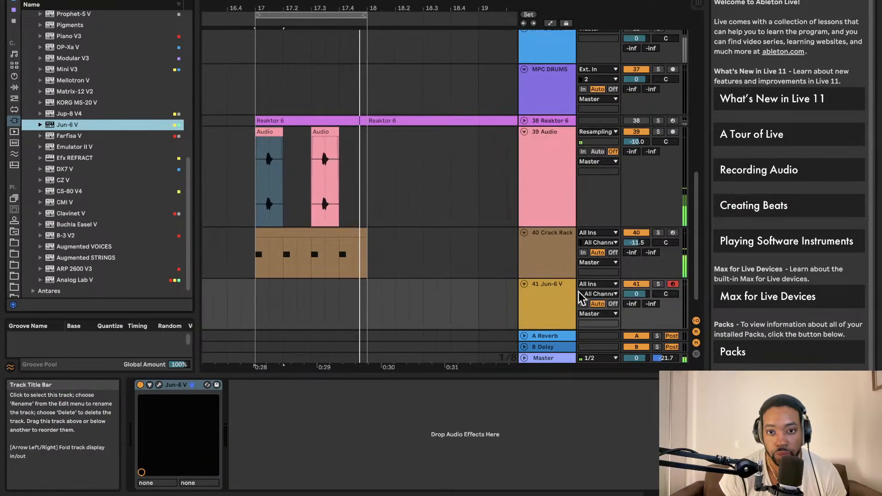
Step: Open the Jun-6 V instrument interface and load the bass preset Dafuq
{"action": "left_click", "coordinate": [291, 321]}
{"action": "left_click", "coordinate": [159, 385]}
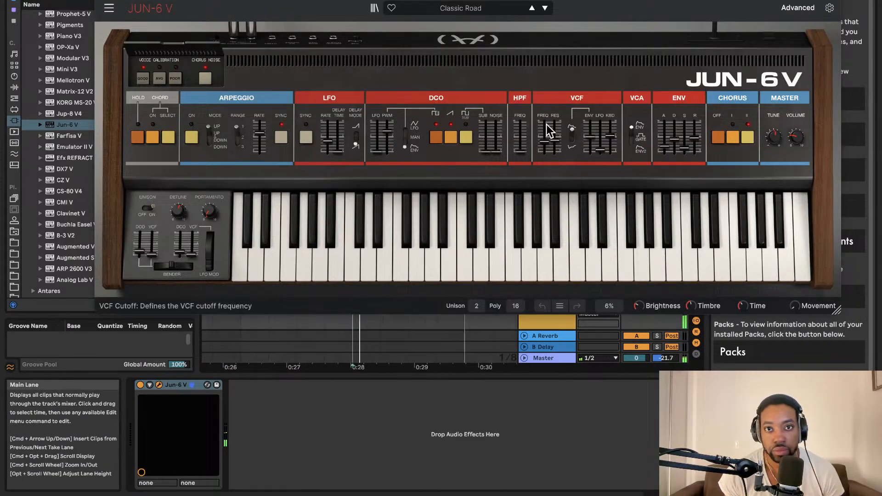
{"action": "left_click", "coordinate": [473, 11]}
{"action": "mouse_move", "coordinate": [444, 41]}
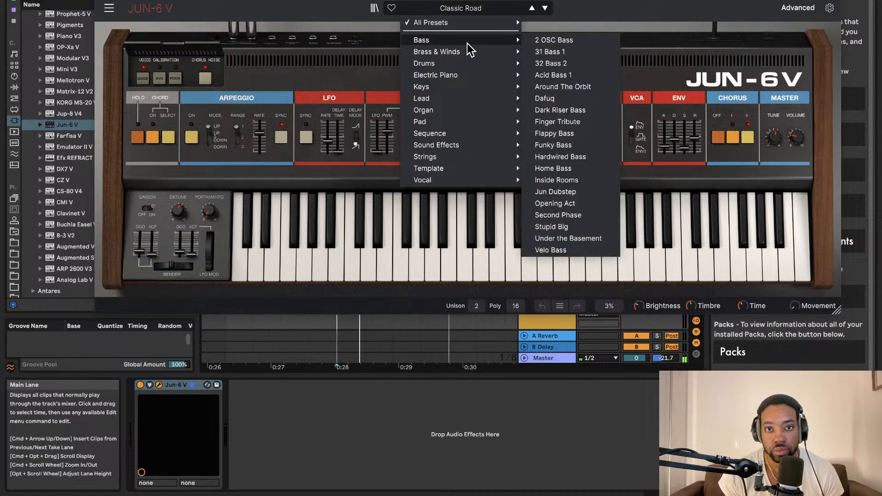
{"action": "left_click", "coordinate": [563, 98]}
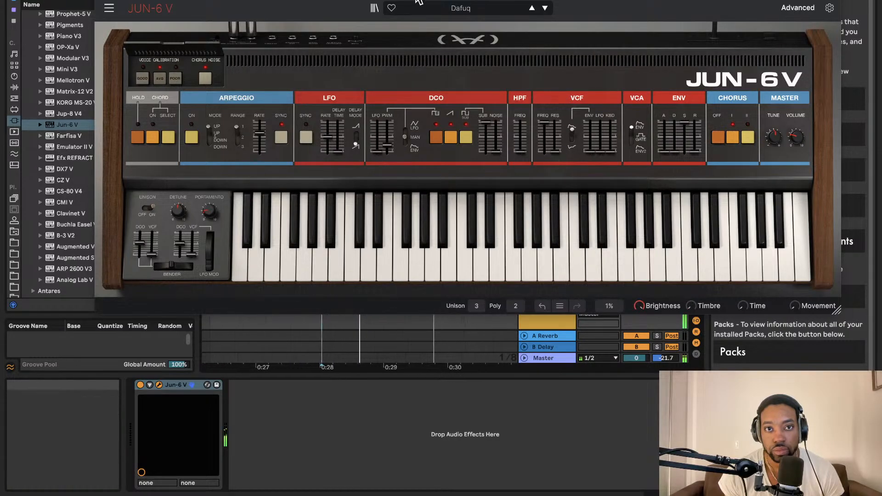
Step: Reposition the Jun-6 V window and load the bass preset Inside Rooms
{"action": "left_click_drag", "start_coordinate": [416, 1], "coordinate": [1, 0]}
{"action": "left_click_drag", "start_coordinate": [633, 295], "coordinate": [633, 303]}
{"action": "left_click_drag", "start_coordinate": [240, 0], "coordinate": [544, 10]}
{"action": "left_click", "coordinate": [388, 34]}
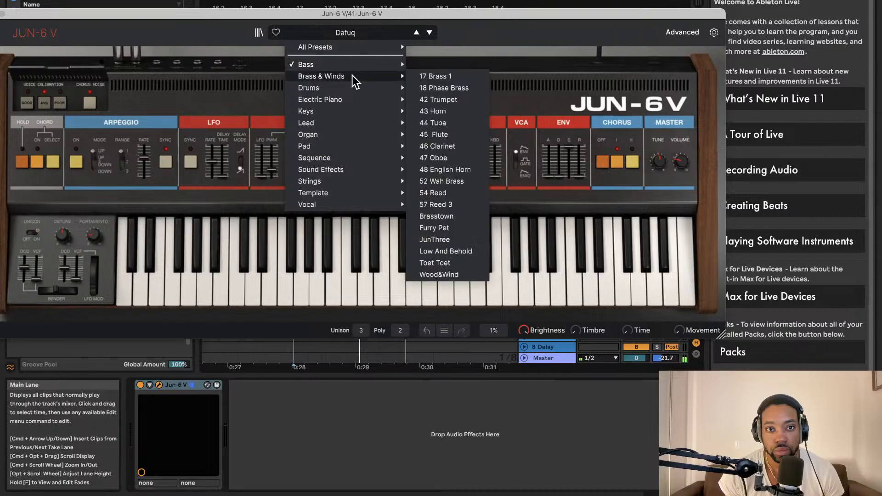
{"action": "mouse_move", "coordinate": [350, 65]}
{"action": "left_click", "coordinate": [434, 207]}
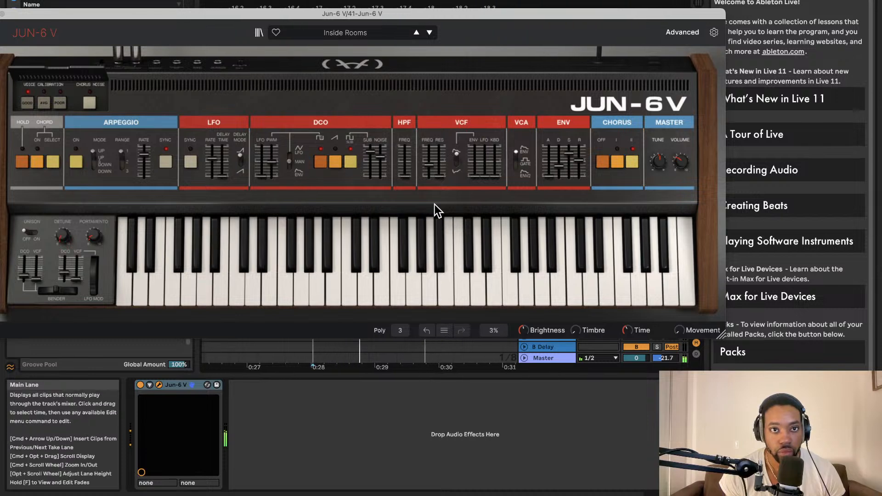
{"action": "left_click_drag", "start_coordinate": [97, 13], "coordinate": [268, 23]}
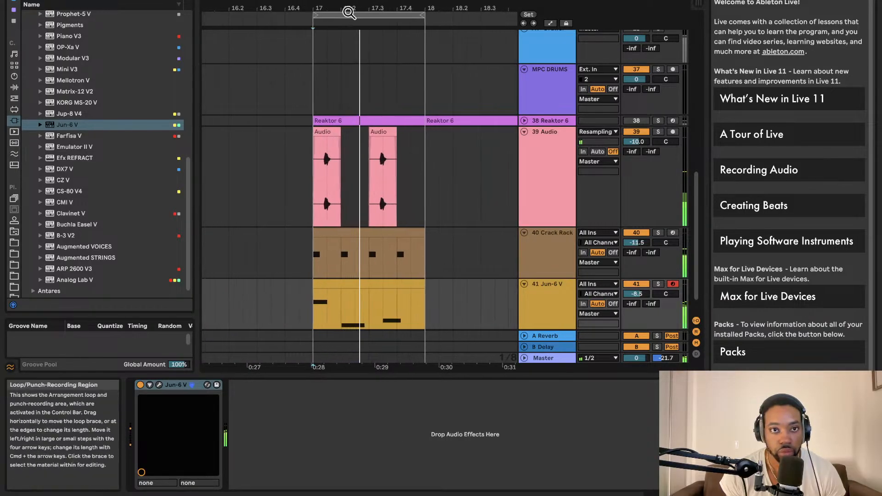
Step: Duplicate the looped bar 17 of all tracks to bar 18 and extend the copied Jun-6 V part to 19.2
{"action": "left_click", "coordinate": [338, 15]}
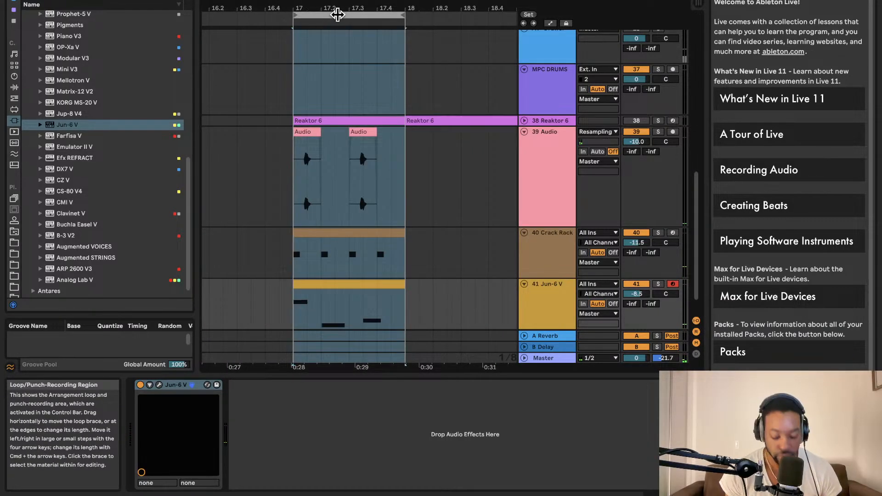
{"action": "key", "text": "super+d"}
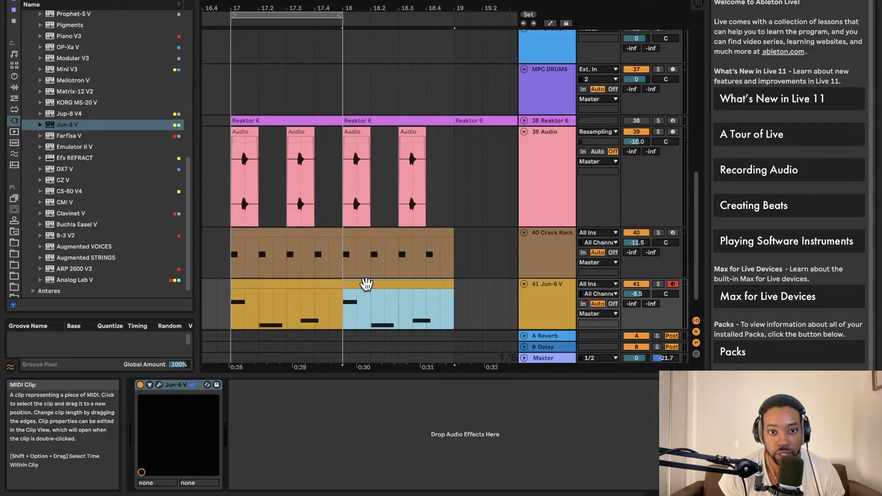
{"action": "left_click_drag", "start_coordinate": [378, 283], "coordinate": [401, 284]}
{"action": "left_click_drag", "start_coordinate": [467, 285], "coordinate": [399, 288]}
{"action": "key", "text": "space"}
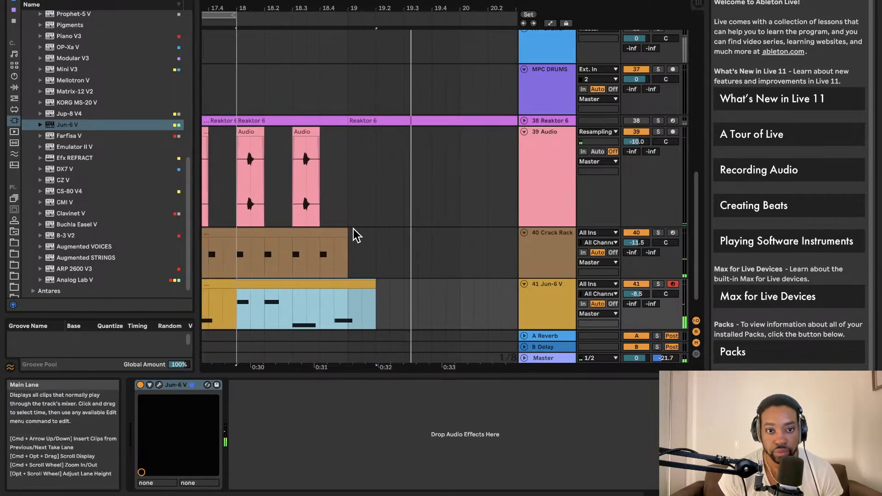
Step: Extend the Crack Rack clip at bar 18 to 19.2 and add an OMGRONNY kick note at bar 2 of the clip
{"action": "left_click_drag", "start_coordinate": [341, 233], "coordinate": [371, 234]}
{"action": "double_click", "coordinate": [339, 233]}
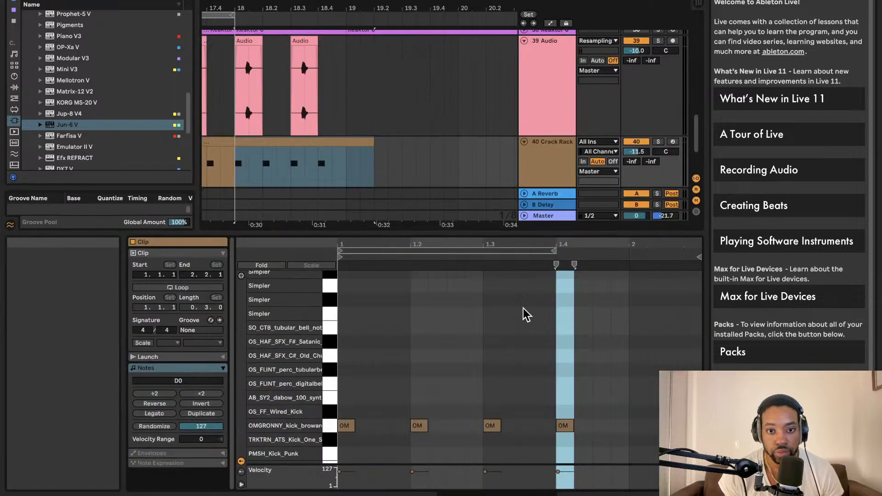
{"action": "double_click", "coordinate": [637, 427]}
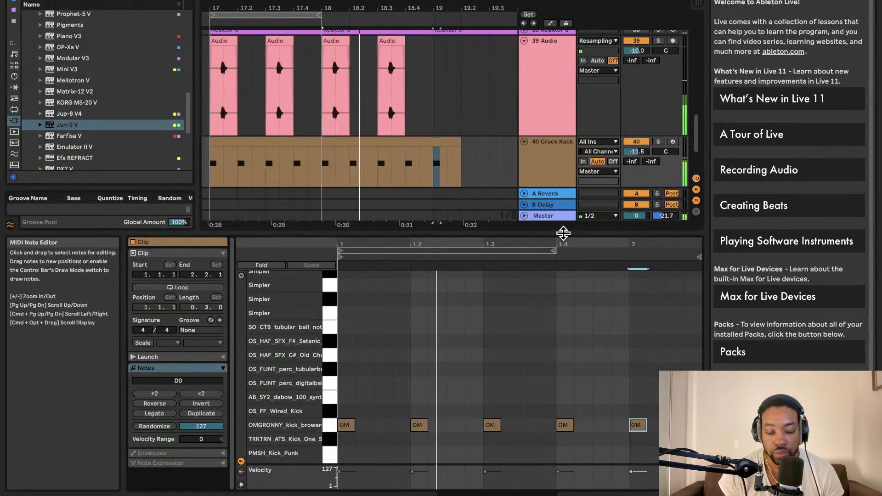
{"action": "key", "text": "space"}
Step: Add a locator at bar 18 and play the arrangement from bar 17
{"action": "scroll", "coordinate": [324, 130], "scroll_direction": "left", "scroll_amount": 4}
{"action": "scroll", "coordinate": [351, 124], "scroll_direction": "down", "scroll_amount": 5}
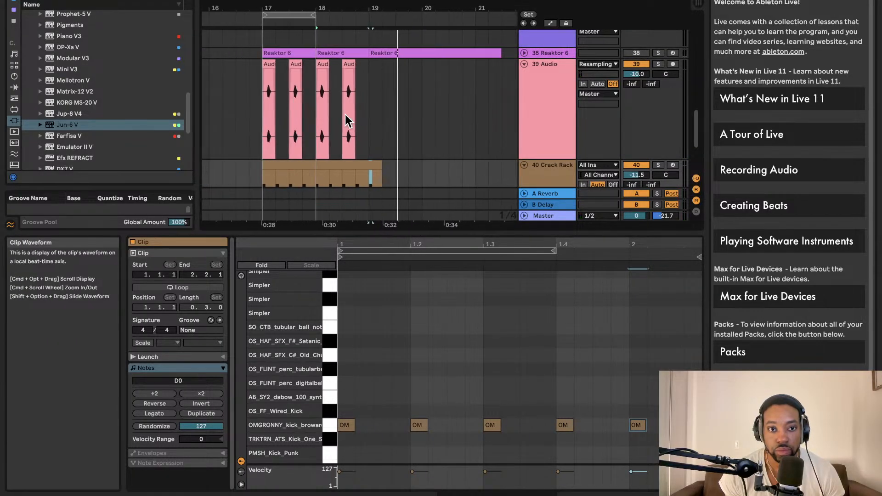
{"action": "right_click", "coordinate": [318, 29]}
{"action": "left_click", "coordinate": [329, 51]}
{"action": "scroll", "coordinate": [333, 60], "scroll_direction": "down", "scroll_amount": 3}
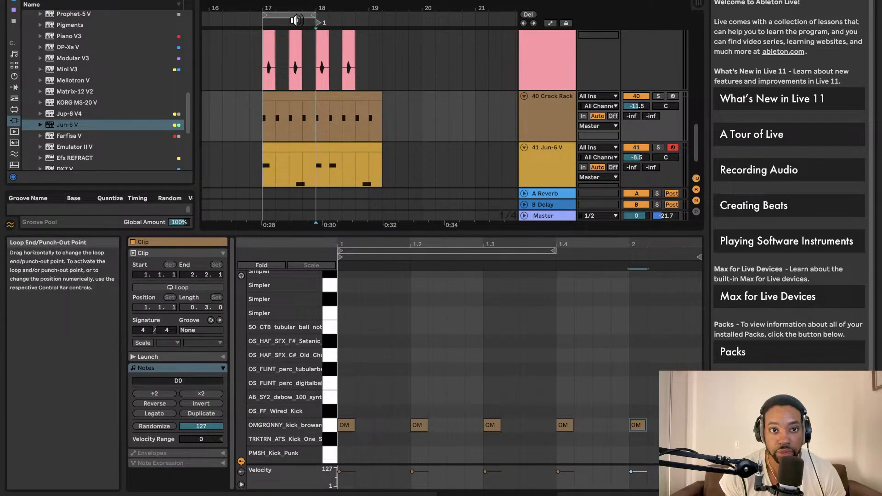
{"action": "left_click", "coordinate": [261, 24]}
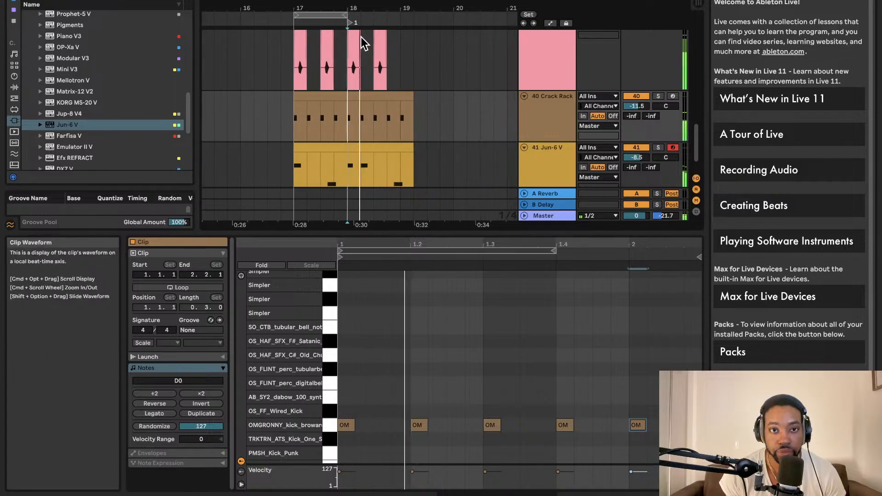
Step: Extend the end of the arrangement loop to 19.2 and audition the two sections
{"action": "scroll", "coordinate": [360, 37], "scroll_direction": "down", "scroll_amount": 3}
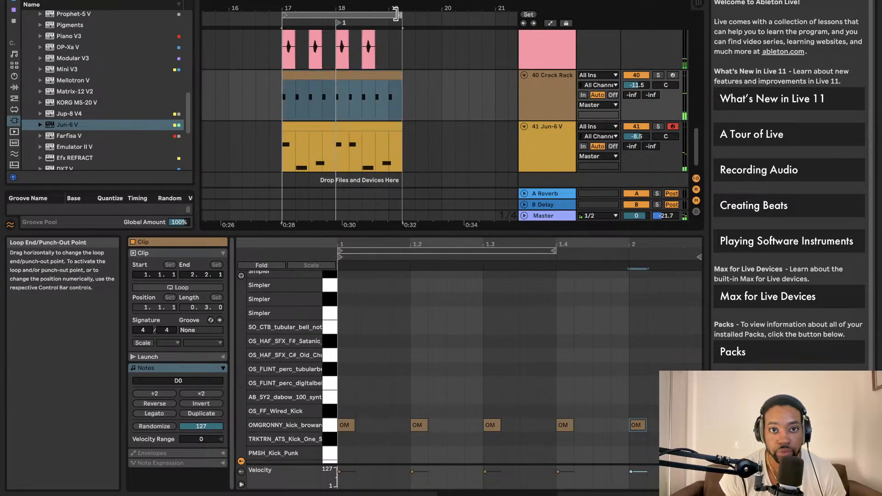
{"action": "left_click", "coordinate": [413, 57]}
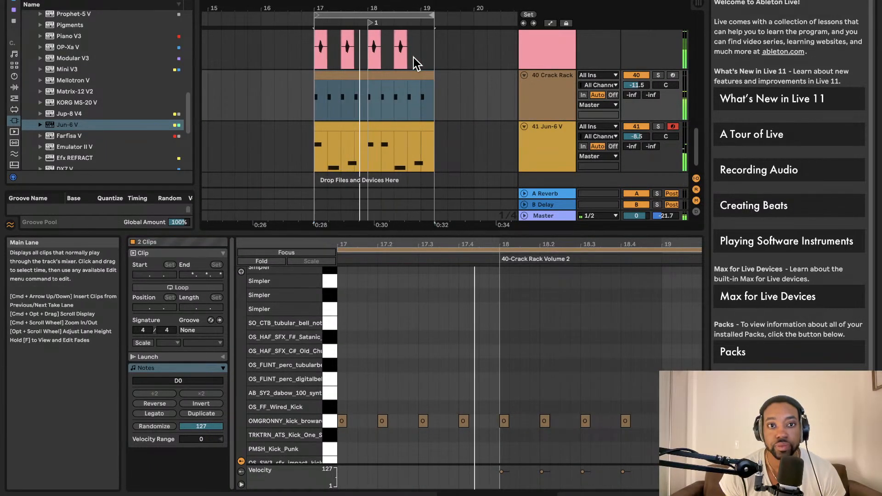
{"action": "scroll", "coordinate": [356, 64], "scroll_direction": "down", "scroll_amount": 1}
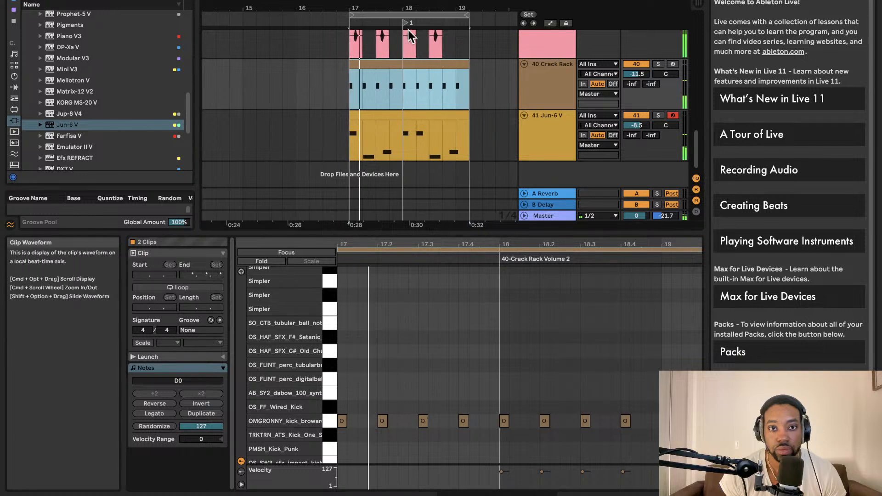
{"action": "left_click", "coordinate": [404, 24]}
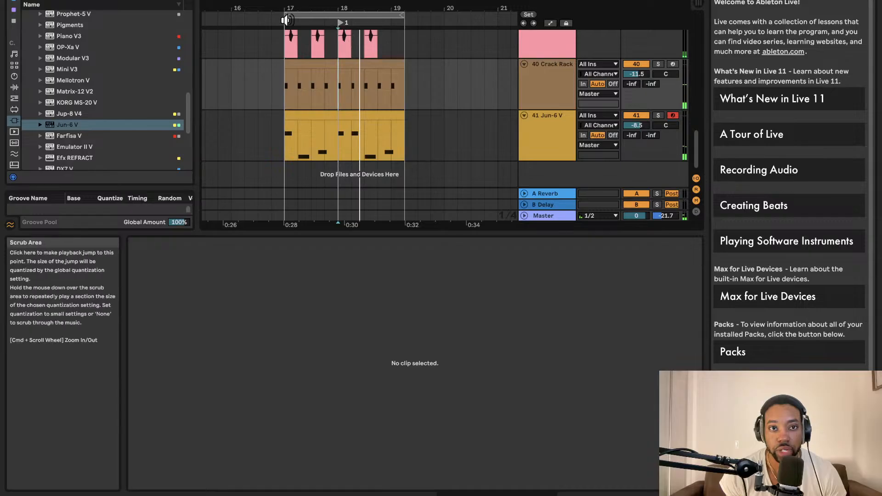
Step: Shorten the arrangement loop to end at bar 18
{"action": "left_click", "coordinate": [314, 113]}
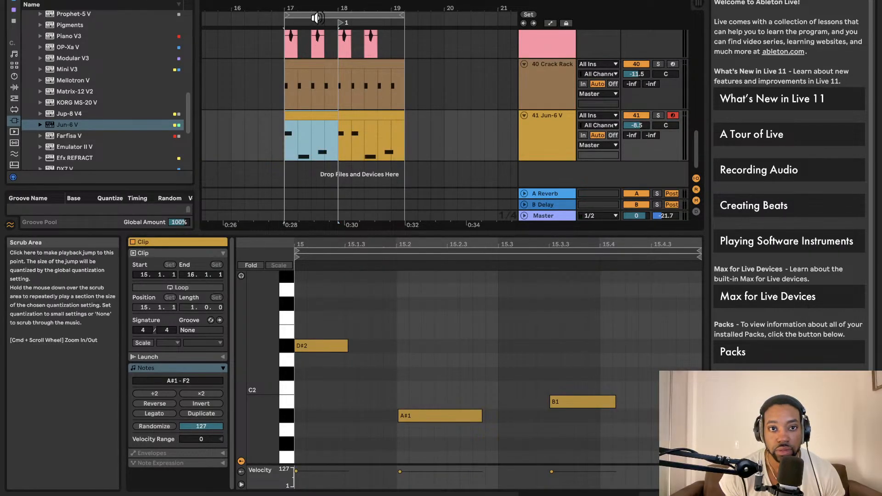
{"action": "left_click_drag", "start_coordinate": [401, 17], "coordinate": [350, 17]}
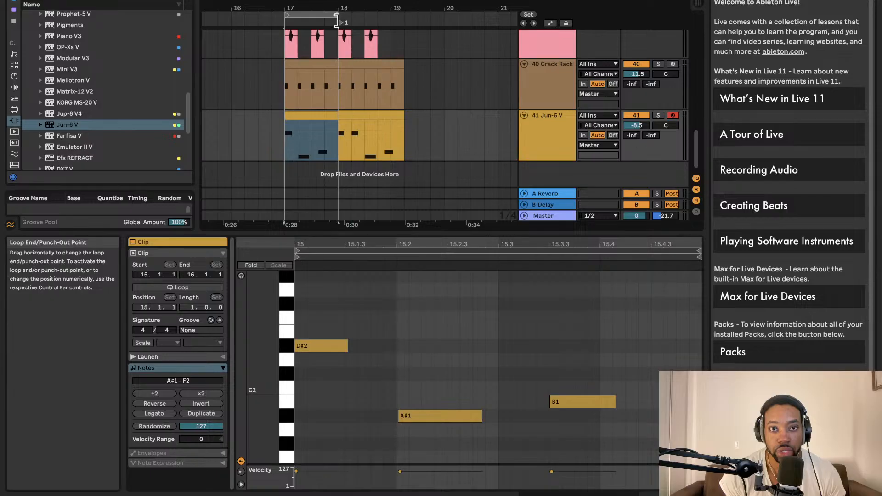
Step: Try to move the looped bar 17 clips of all tracks to start at 19.2
{"action": "left_click", "coordinate": [313, 15]}
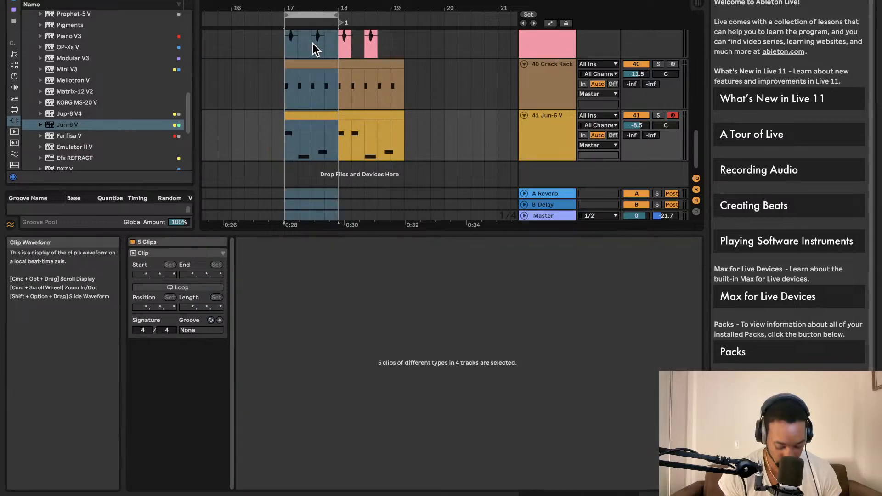
{"action": "left_click_drag", "start_coordinate": [308, 63], "coordinate": [431, 77]}
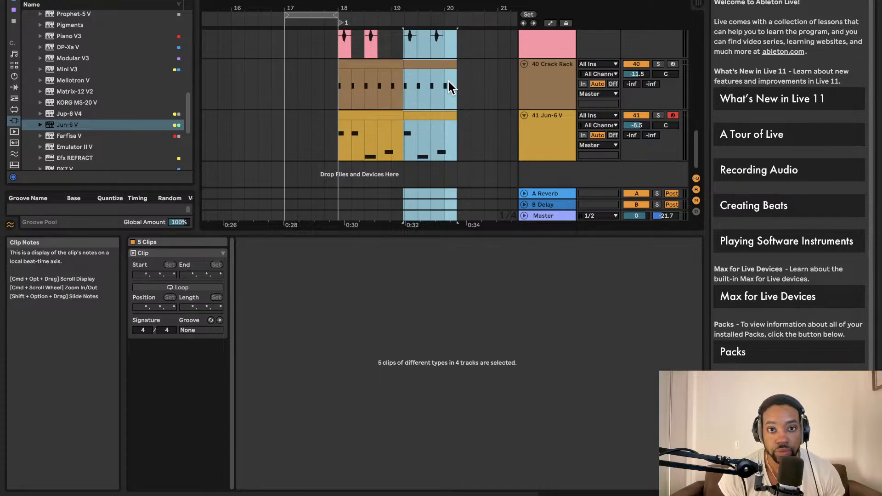
{"action": "key", "text": "super+z"}
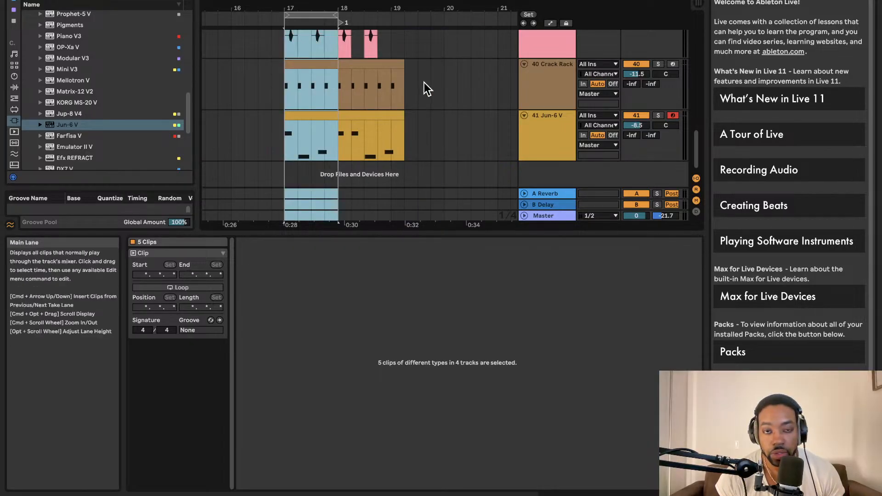
{"action": "scroll", "coordinate": [431, 81], "scroll_direction": "up", "scroll_amount": 3}
{"action": "scroll", "coordinate": [431, 82], "scroll_direction": "down", "scroll_amount": 3}
{"action": "scroll", "coordinate": [427, 82], "scroll_direction": "up", "scroll_amount": 5}
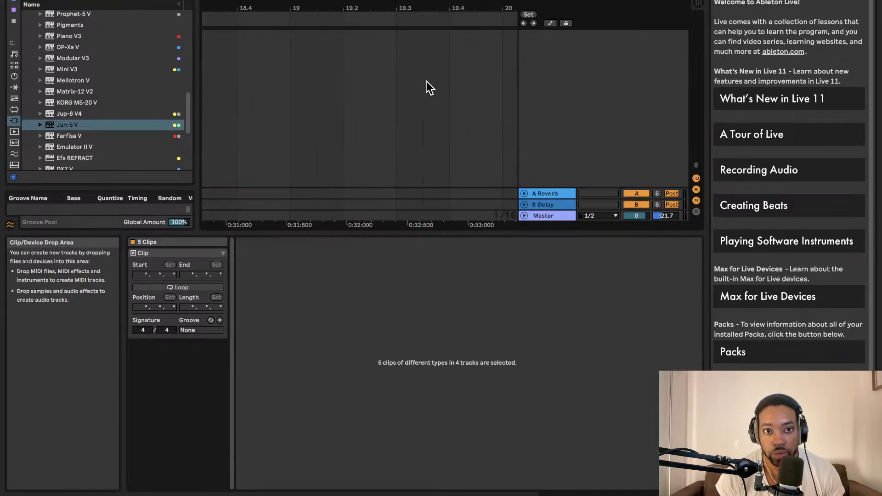
{"action": "scroll", "coordinate": [433, 76], "scroll_direction": "down", "scroll_amount": 5}
{"action": "scroll", "coordinate": [425, 76], "scroll_direction": "right", "scroll_amount": 1}
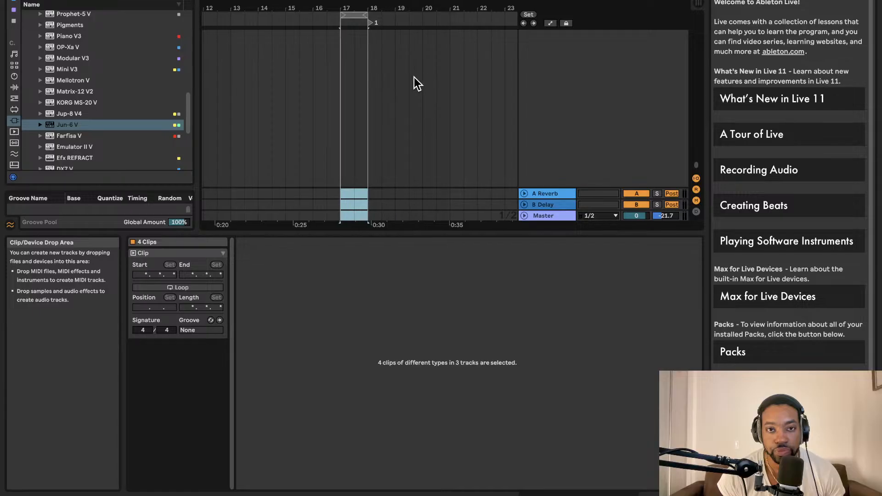
{"action": "left_click", "coordinate": [415, 77]}
{"action": "scroll", "coordinate": [416, 76], "scroll_direction": "down", "scroll_amount": 4}
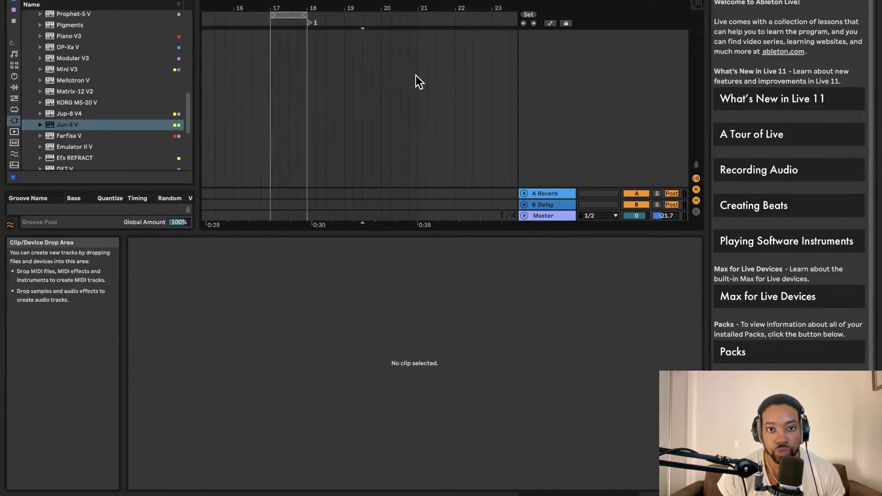
{"action": "scroll", "coordinate": [416, 78], "scroll_direction": "up", "scroll_amount": 4}
{"action": "scroll", "coordinate": [373, 68], "scroll_direction": "right", "scroll_amount": 1}
{"action": "mouse_move", "coordinate": [405, 230]}
{"action": "left_mouse_down"}
{"action": "mouse_move", "coordinate": [410, 315]}
{"action": "mouse_move", "coordinate": [409, 307]}
{"action": "left_mouse_up"}
Step: Copy the looped bar 17 clips of all tracks to start at 19.2, directly behind the second section
{"action": "key", "text": "space"}
{"action": "left_click", "coordinate": [296, 15]}
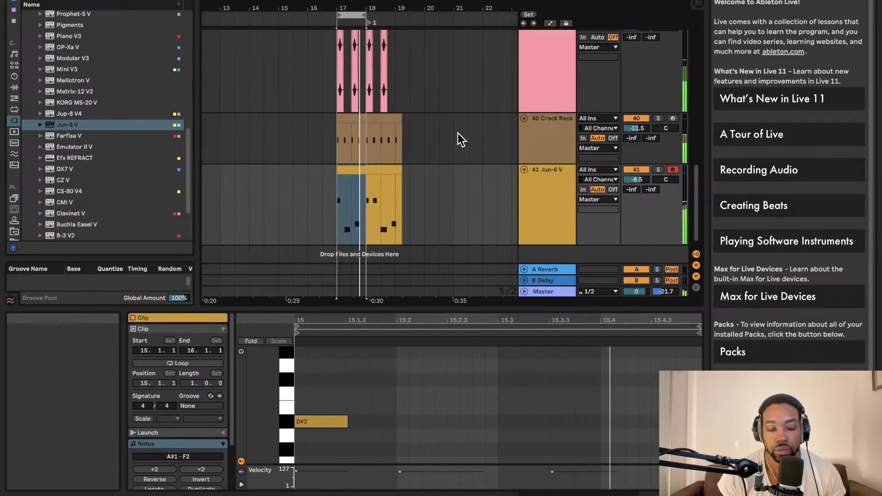
{"action": "left_click", "coordinate": [363, 16]}
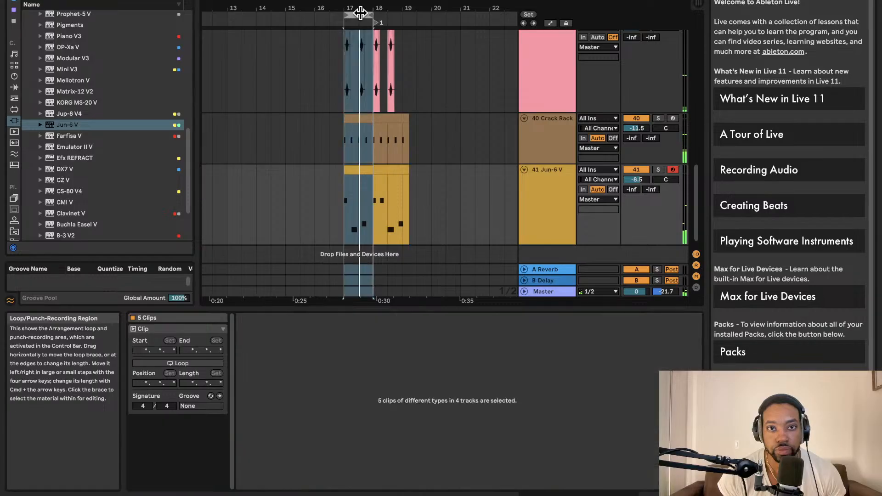
{"action": "mouse_move", "coordinate": [355, 114]}
{"action": "left_mouse_down"}
{"action": "mouse_move", "coordinate": [435, 119]}
{"action": "mouse_move", "coordinate": [346, 114]}
{"action": "left_mouse_up"}
{"action": "key", "text": "Escape"}
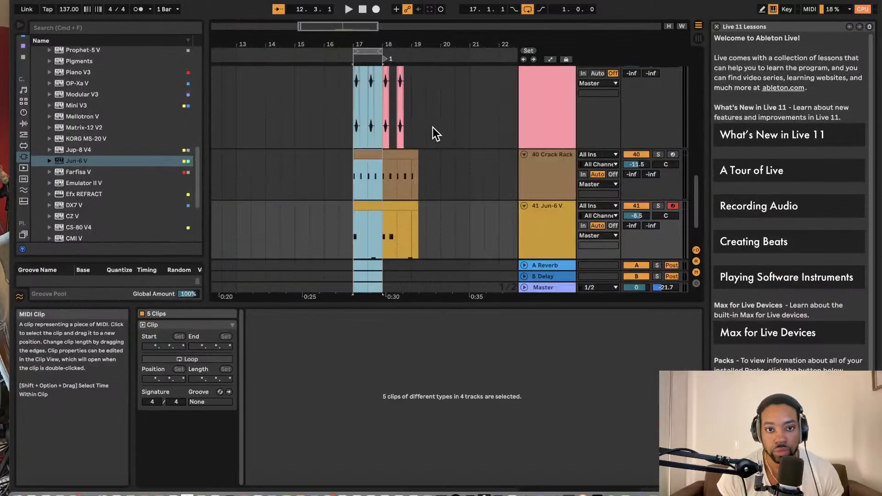
{"action": "scroll", "coordinate": [418, 129], "scroll_direction": "up", "scroll_amount": 5}
{"action": "scroll", "coordinate": [417, 130], "scroll_direction": "down", "scroll_amount": 4}
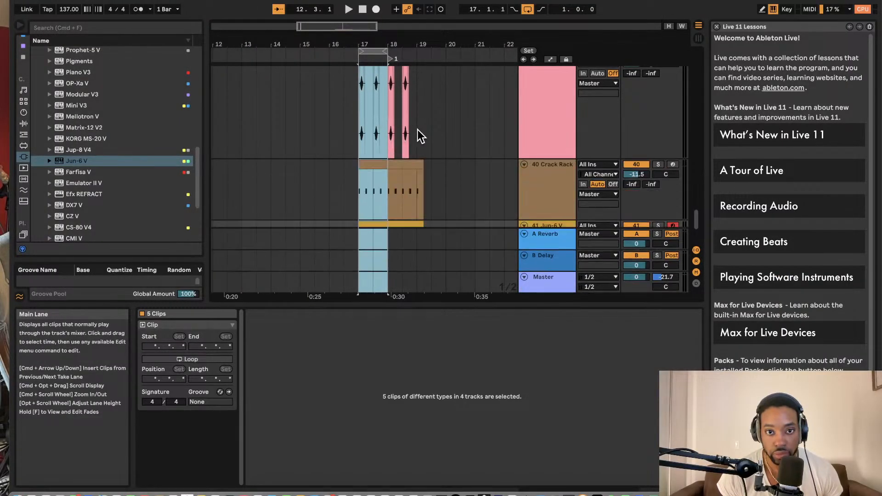
{"action": "scroll", "coordinate": [418, 129], "scroll_direction": "up", "scroll_amount": 2}
{"action": "scroll", "coordinate": [417, 130], "scroll_direction": "up", "scroll_amount": 8}
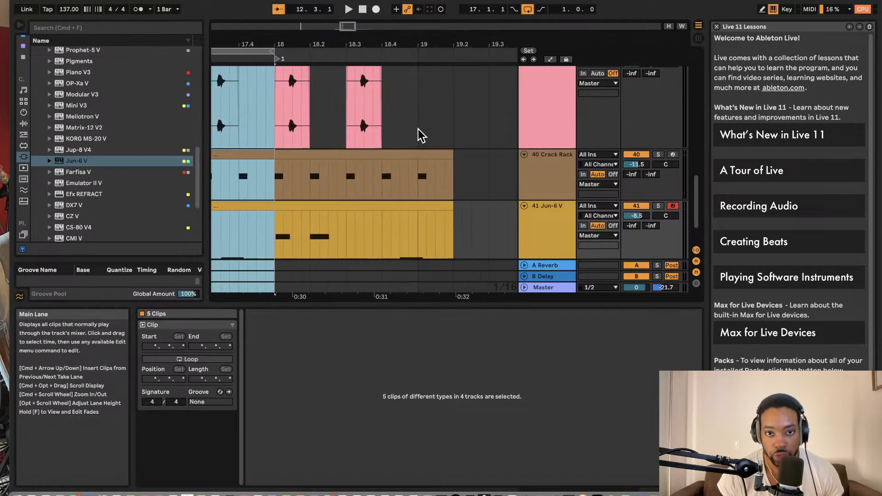
{"action": "scroll", "coordinate": [417, 134], "scroll_direction": "down", "scroll_amount": 3}
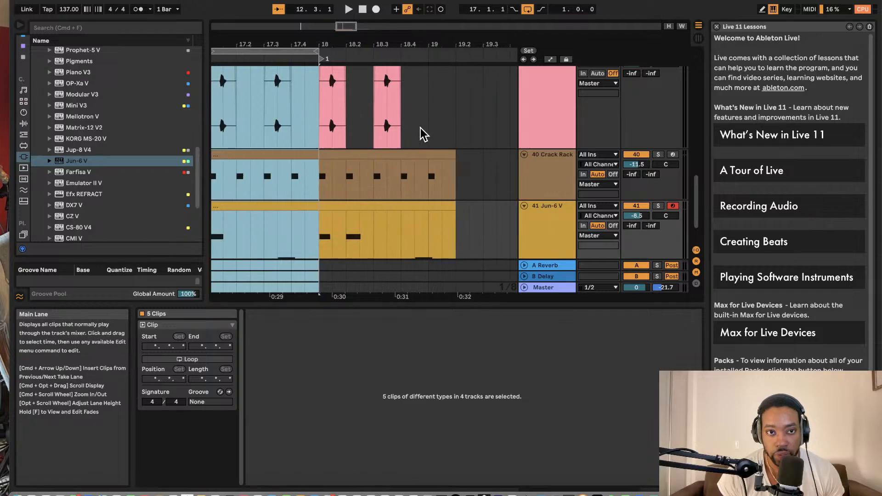
{"action": "scroll", "coordinate": [409, 134], "scroll_direction": "down", "scroll_amount": 4}
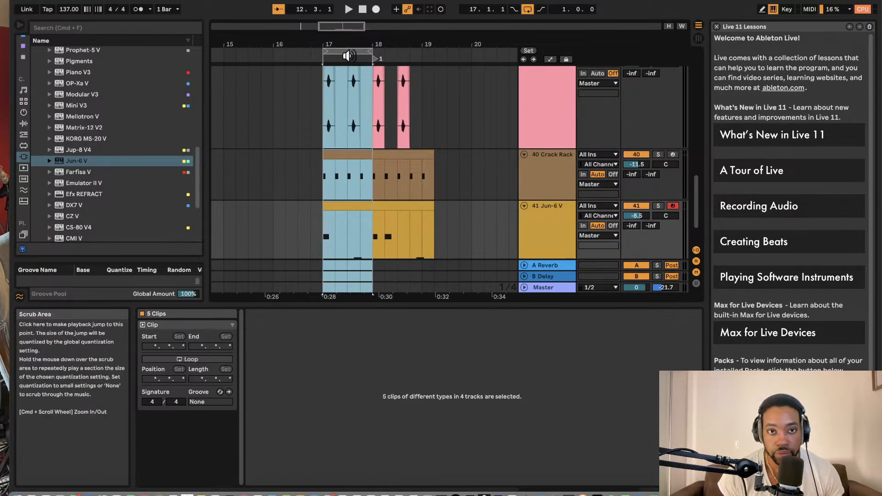
{"action": "left_click_drag", "start_coordinate": [344, 151], "coordinate": [456, 156]}
{"action": "key", "text": "space"}
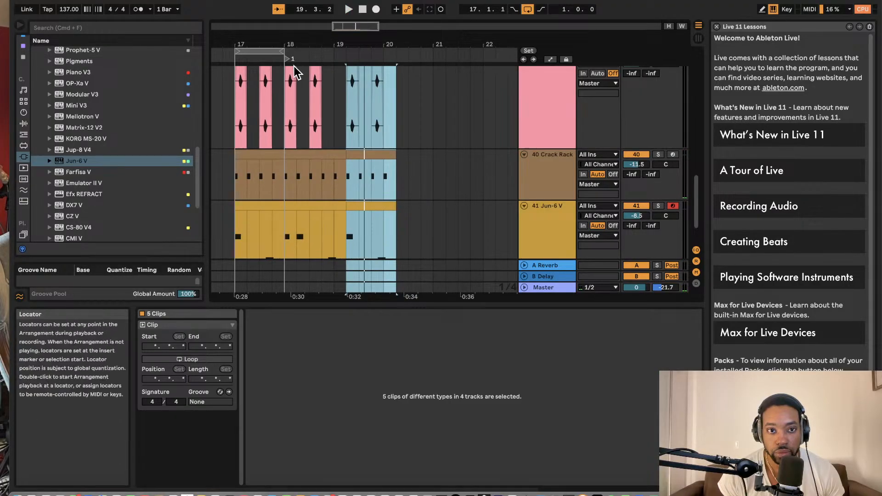
Step: Move the arrangement loop to bar 18 with length 1.1.0 and try moving its clips to start at 16.4
{"action": "left_click", "coordinate": [270, 48]}
{"action": "left_click_drag", "start_coordinate": [270, 48], "coordinate": [328, 47]}
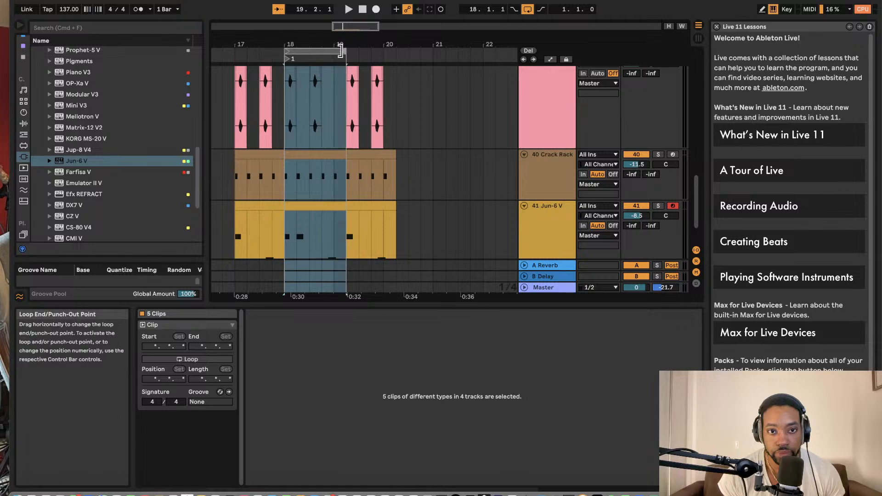
{"action": "left_click_drag", "start_coordinate": [315, 152], "coordinate": [254, 150]}
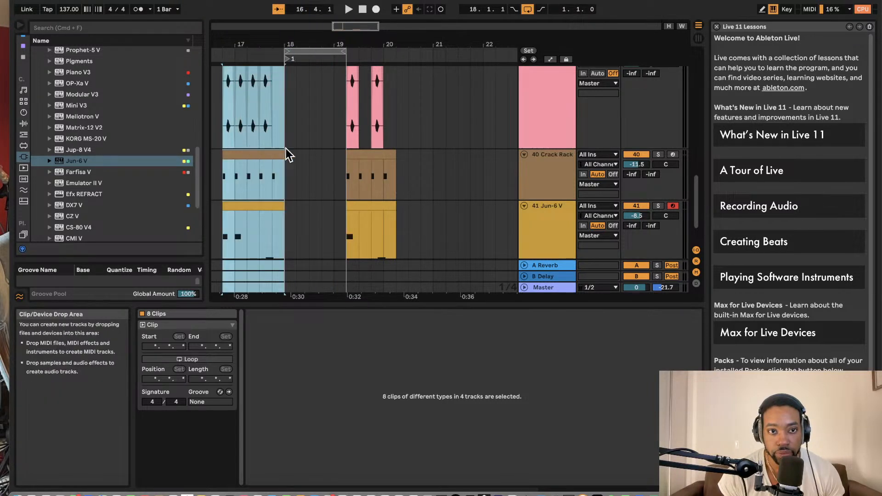
{"action": "key", "text": "space"}
{"action": "key", "text": "super+z"}
Step: Play the arrangement and retry shifting the bar 18 section's clips earlier on all tracks, undoing each attempt
{"action": "key", "text": "space"}
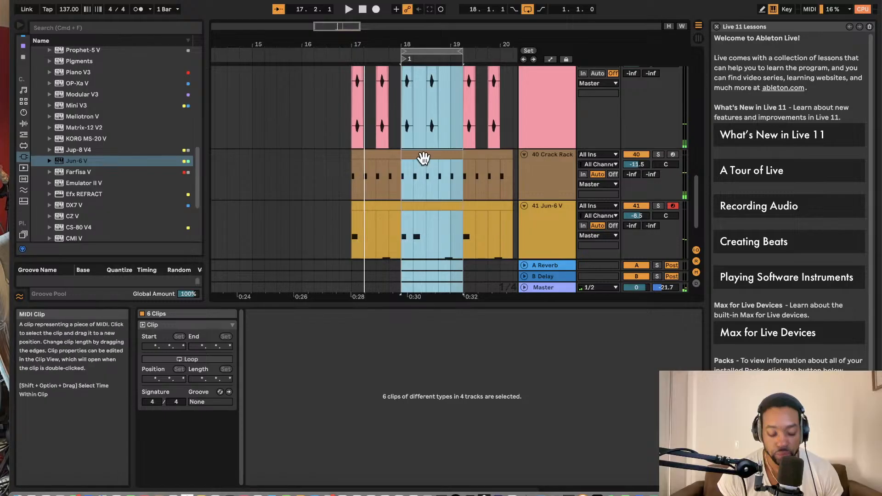
{"action": "left_click_drag", "start_coordinate": [424, 156], "coordinate": [364, 167]}
{"action": "key", "text": "super+z"}
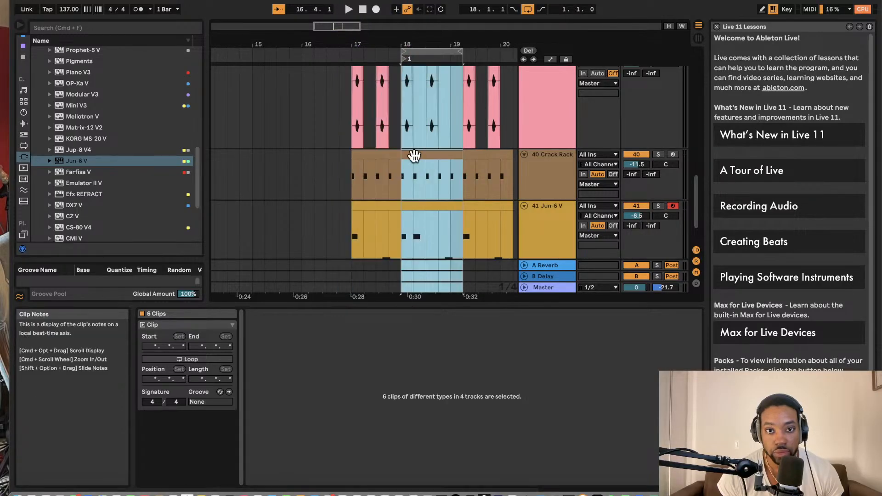
{"action": "left_click_drag", "start_coordinate": [420, 156], "coordinate": [321, 152]}
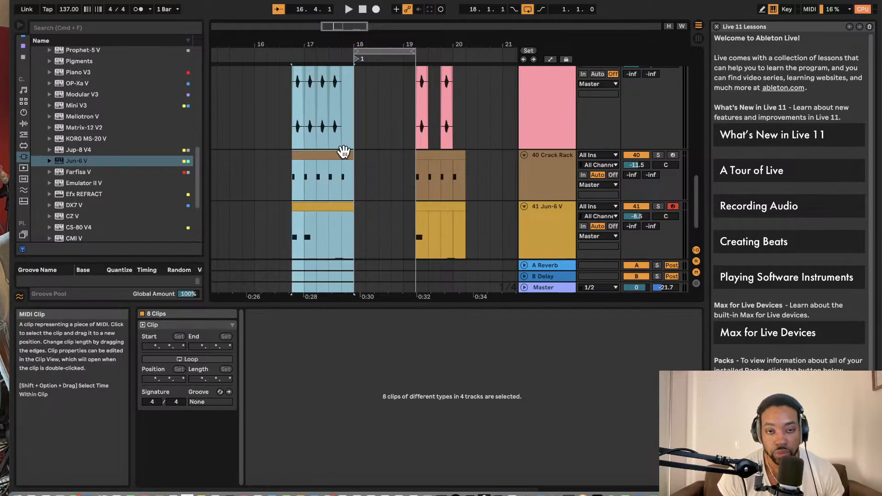
{"action": "key", "text": "super+z"}
{"action": "left_click_drag", "start_coordinate": [373, 158], "coordinate": [321, 153]}
{"action": "key", "text": "super+z"}
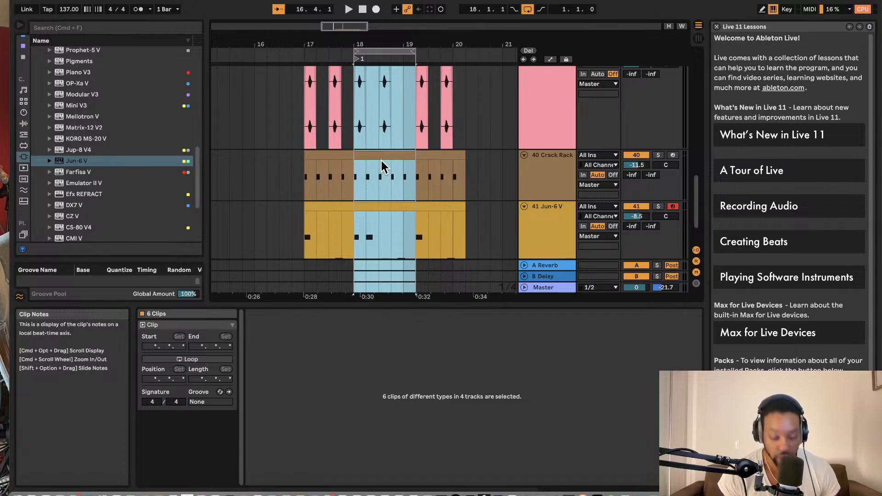
Step: Copy the bar 18 section to start at 16.4, audition it with a shifted loop, and undo the section copies
{"action": "left_click_drag", "start_coordinate": [386, 156], "coordinate": [326, 152]}
{"action": "key", "text": "space"}
{"action": "left_click_drag", "start_coordinate": [389, 52], "coordinate": [412, 52]}
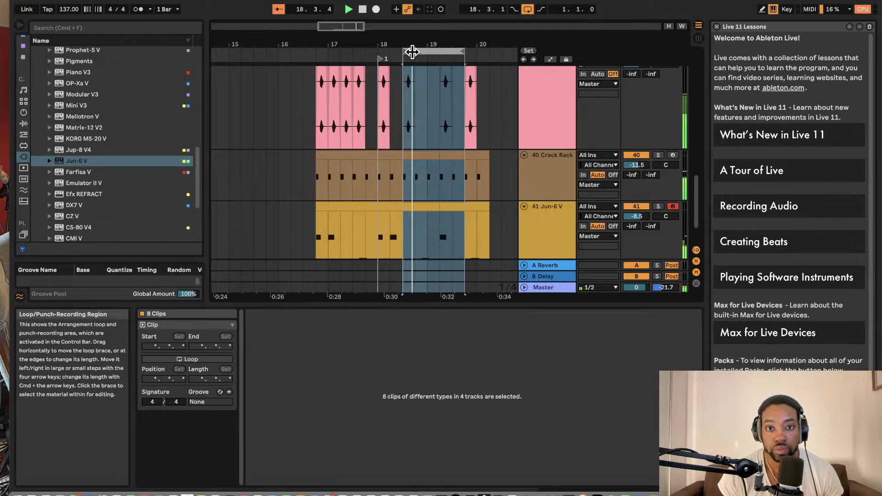
{"action": "left_click_drag", "start_coordinate": [411, 52], "coordinate": [402, 53]}
{"action": "key", "text": "super+z"}
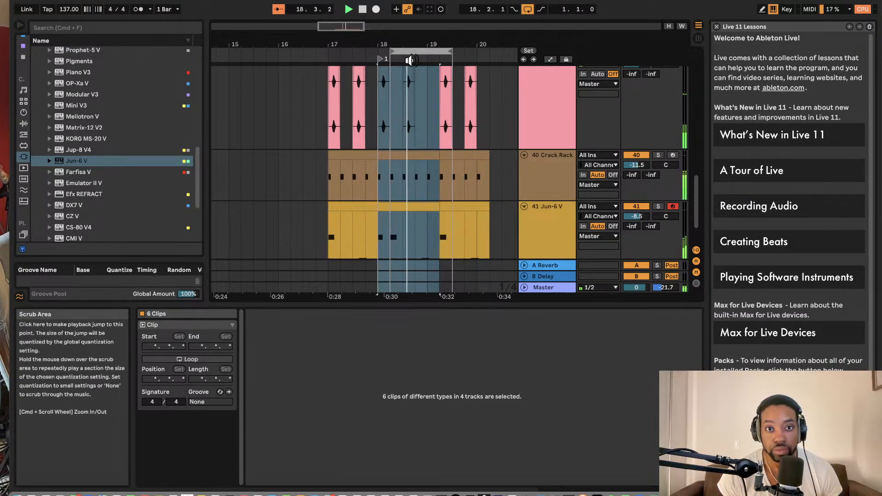
{"action": "key", "text": "super+z"}
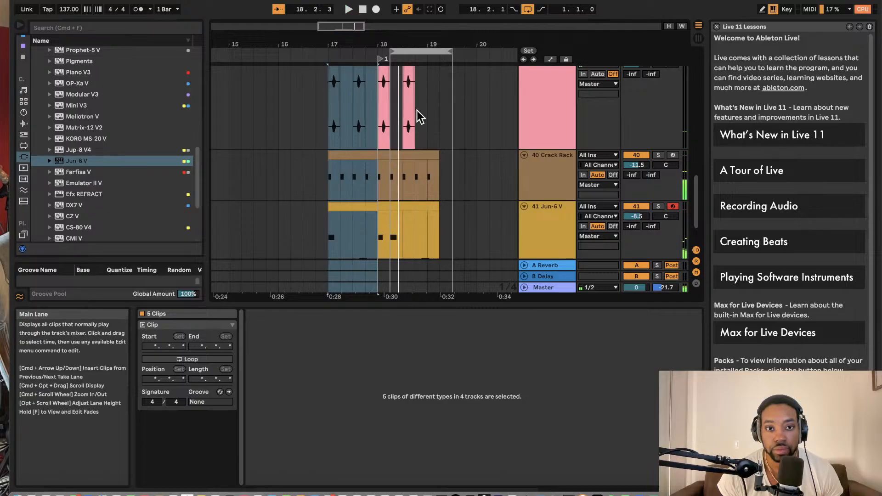
Step: Set the arrangement loop to span 17 to 19.2 and duplicate the looped section of all tracks four times
{"action": "key", "text": "space"}
{"action": "key", "text": "space"}
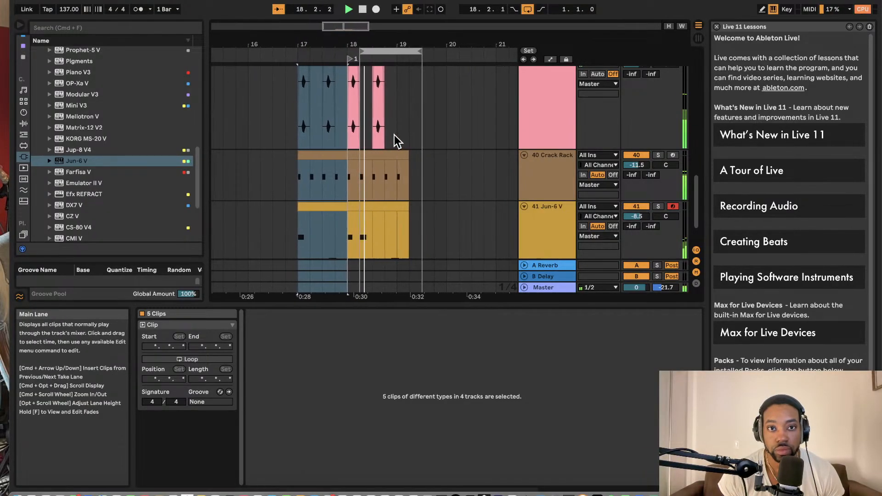
{"action": "left_click_drag", "start_coordinate": [363, 52], "coordinate": [336, 51]}
{"action": "key", "text": "super+d"}
{"action": "key", "text": "super+d"}
{"action": "key", "text": "super+d"}
{"action": "key", "text": "super+d"}
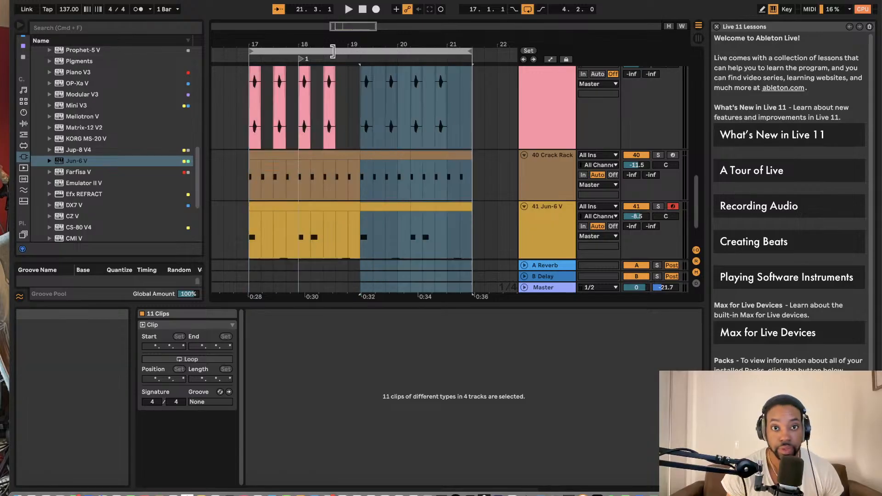
Step: Play the duplicated arrangement from bar 17 and listen through the repeated sections
{"action": "scroll", "coordinate": [382, 146], "scroll_direction": "down", "scroll_amount": 1}
{"action": "key", "text": "space"}
{"action": "key", "text": "space"}
{"action": "scroll", "coordinate": [379, 145], "scroll_direction": "left", "scroll_amount": 5}
{"action": "left_click", "coordinate": [226, 170]}
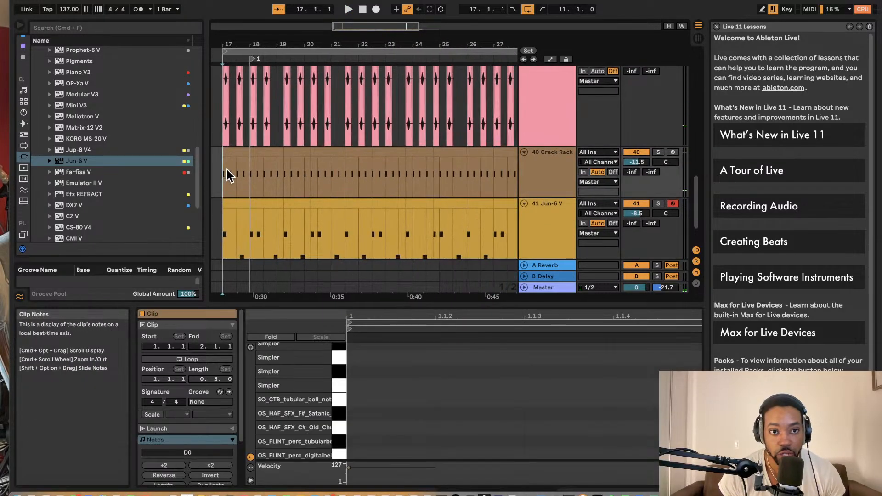
{"action": "key", "text": "space"}
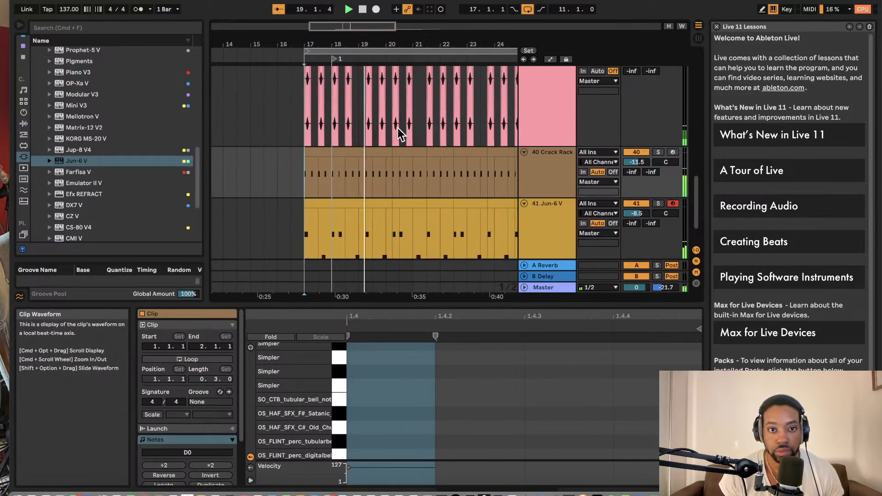
{"action": "scroll", "coordinate": [396, 128], "scroll_direction": "down", "scroll_amount": 2}
{"action": "scroll", "coordinate": [395, 128], "scroll_direction": "up", "scroll_amount": 3}
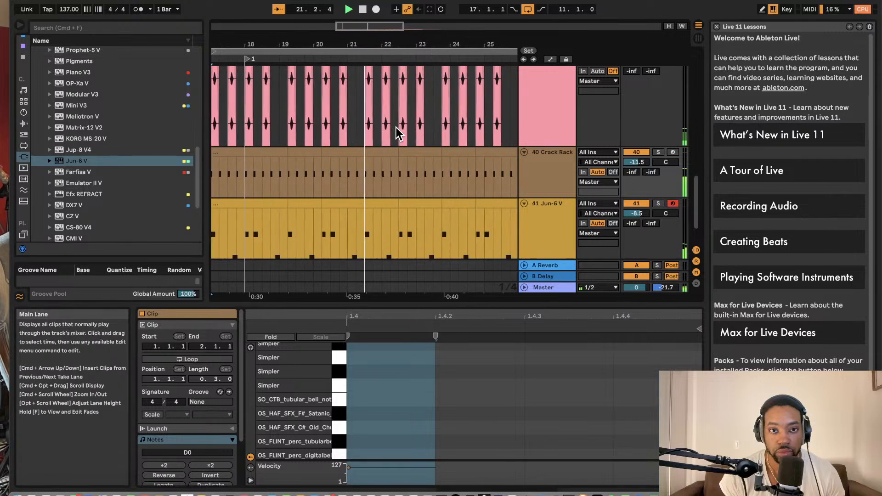
{"action": "scroll", "coordinate": [396, 128], "scroll_direction": "down", "scroll_amount": 1}
{"action": "scroll", "coordinate": [396, 128], "scroll_direction": "left", "scroll_amount": 2}
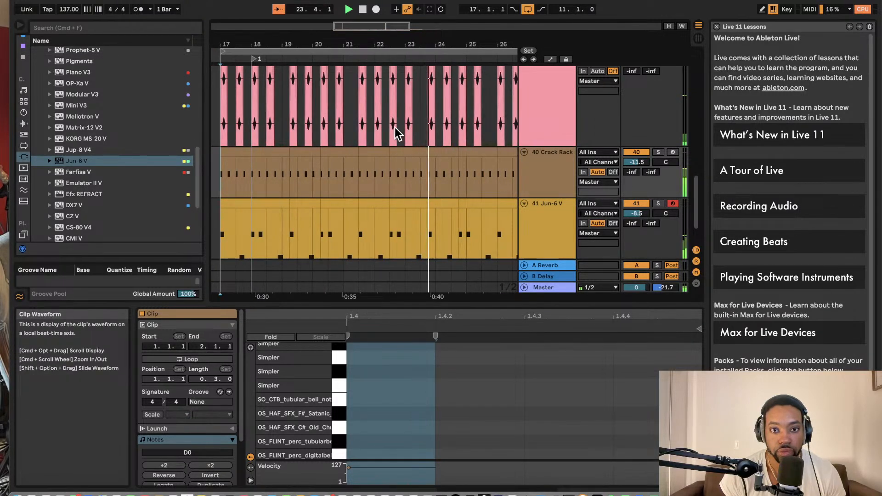
{"action": "scroll", "coordinate": [395, 128], "scroll_direction": "down", "scroll_amount": 3}
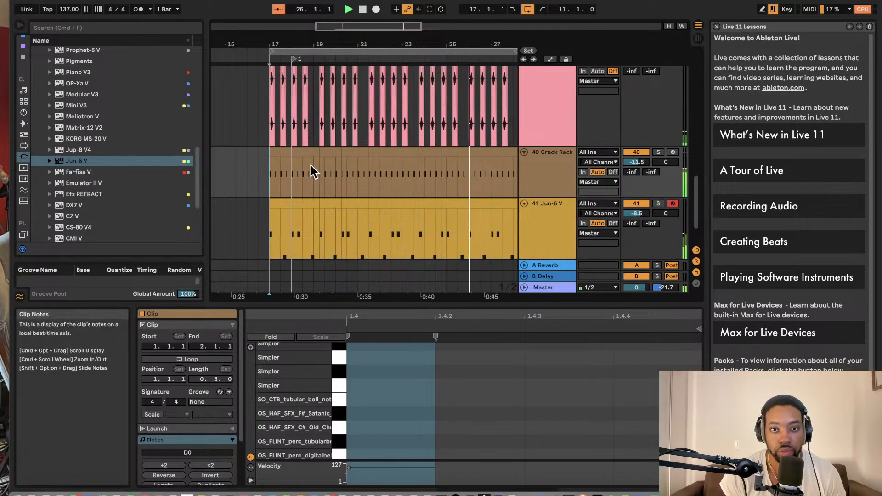
{"action": "scroll", "coordinate": [307, 170], "scroll_direction": "right", "scroll_amount": 2}
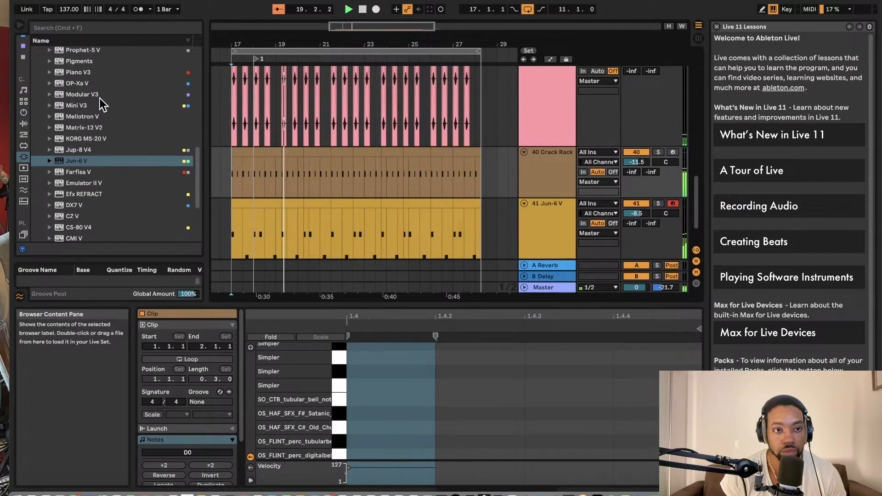
Step: Load the Piano V3 instrument onto a new MIDI track below the Jun-6 V track
{"action": "left_click", "coordinate": [77, 75]}
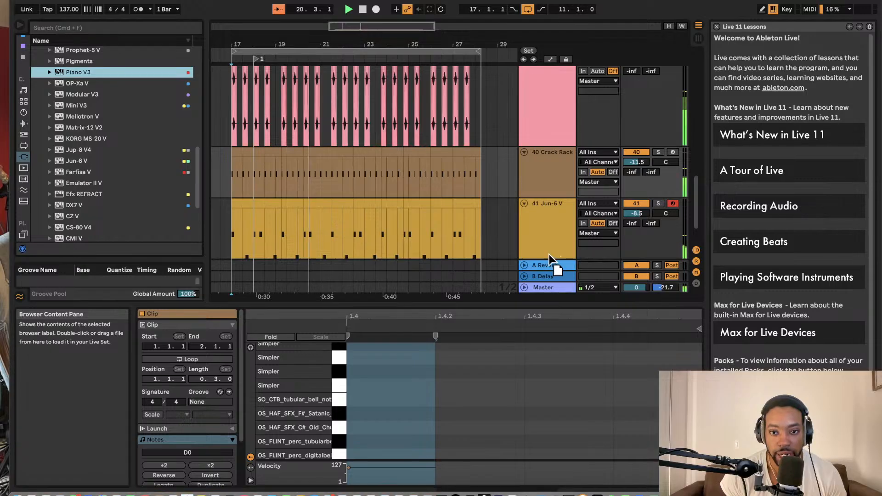
{"action": "scroll", "coordinate": [550, 259], "scroll_direction": "down", "scroll_amount": 1}
{"action": "left_click_drag", "start_coordinate": [548, 254], "coordinate": [551, 261]}
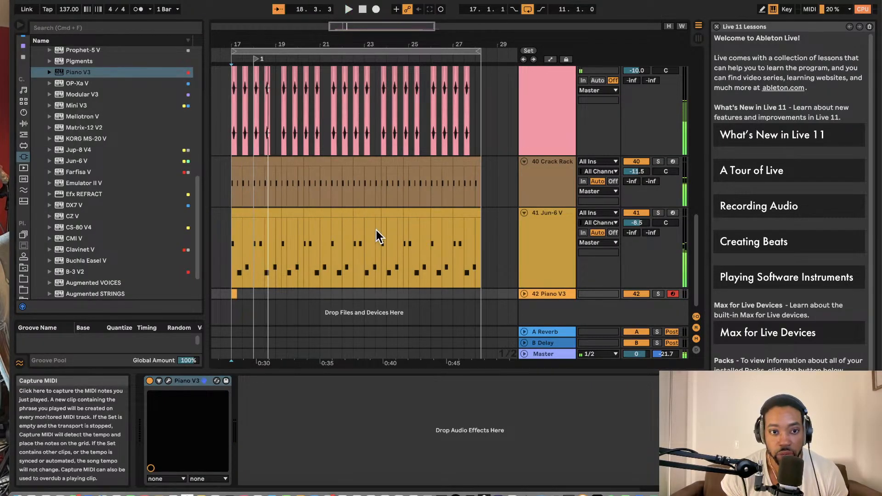
Step: Extend the piano clip at bar 17 to the end of the arrangement loop and unfold the Piano V3 track
{"action": "scroll", "coordinate": [234, 287], "scroll_direction": "up", "scroll_amount": 8, "text": "super"}
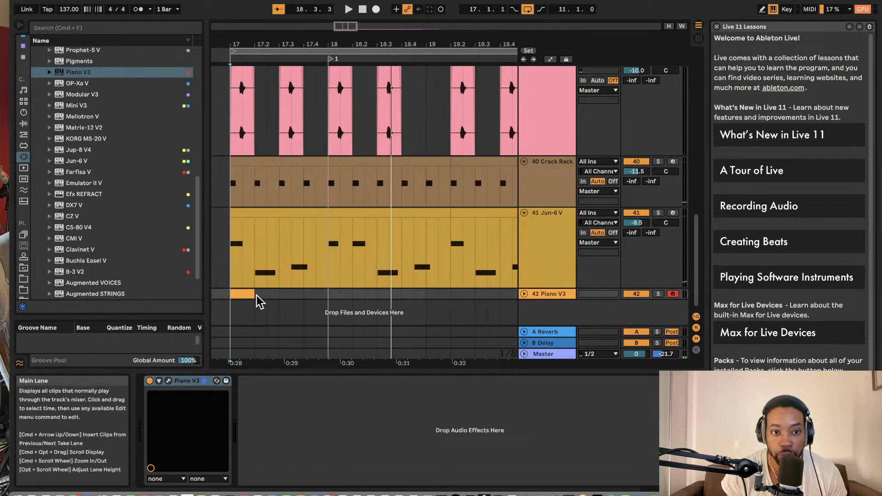
{"action": "left_click_drag", "start_coordinate": [254, 294], "coordinate": [518, 293]}
{"action": "scroll", "coordinate": [511, 289], "scroll_direction": "down", "scroll_amount": 5}
{"action": "scroll", "coordinate": [487, 281], "scroll_direction": "right", "scroll_amount": 2}
{"action": "left_click", "coordinate": [523, 293]}
Step: Record a chord part with D#3, F#3 and A#3 into the Piano V3 clip over the looped arrangement
{"action": "key", "text": "space"}
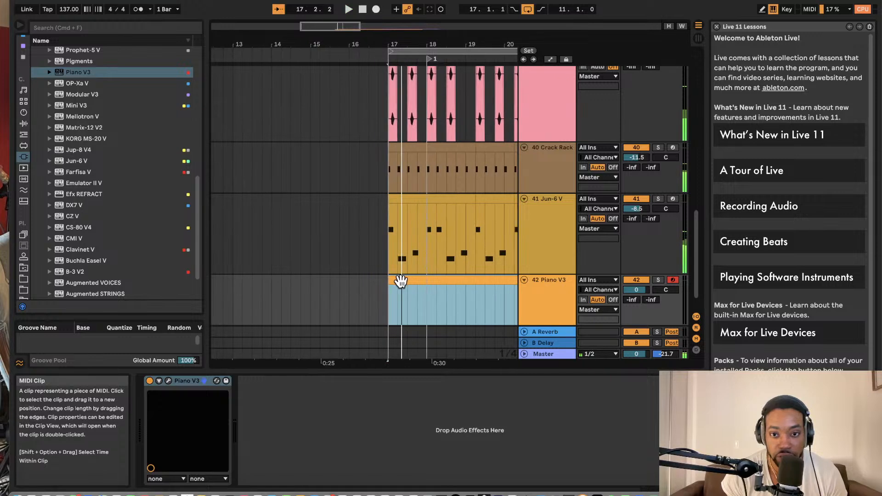
{"action": "double_click", "coordinate": [404, 281]}
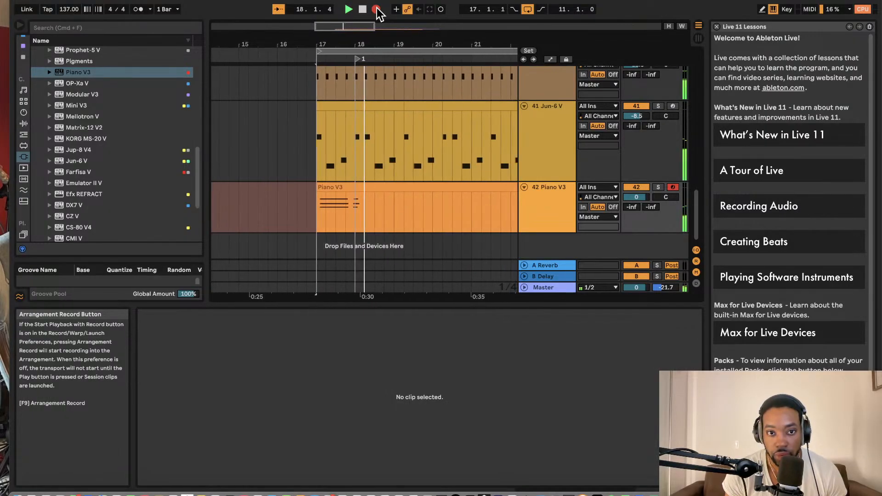
{"action": "key", "text": "space"}
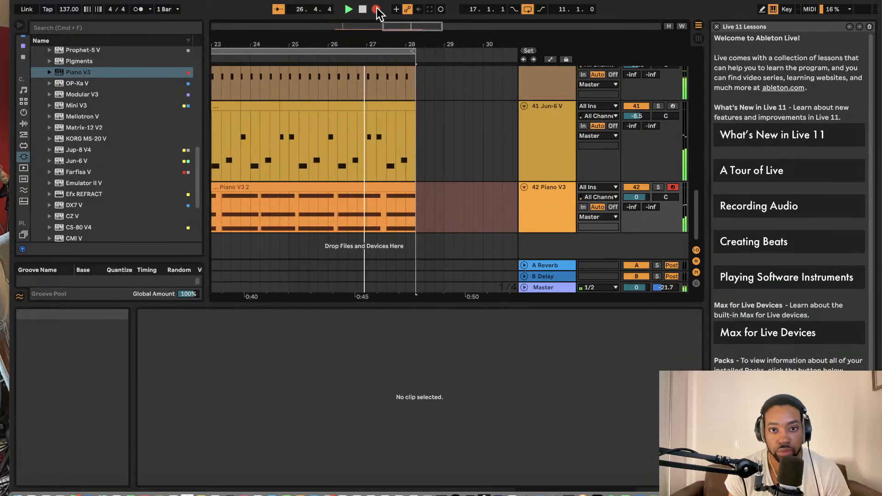
Step: Stop recording, undo the last recorded piano pass, and play the arrangement from bar 17
{"action": "left_click", "coordinate": [376, 11]}
{"action": "key", "text": "super+z"}
{"action": "key", "text": "space"}
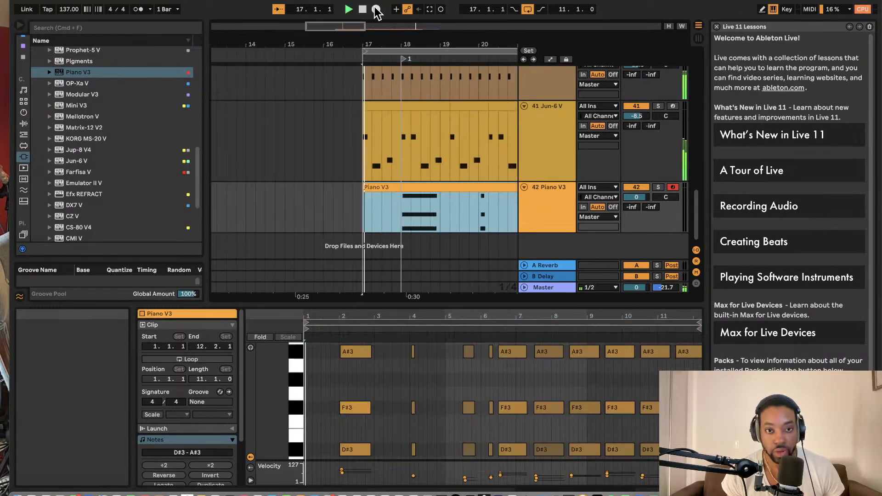
Step: Stop playback and undo the recorded piano passes so the Piano V3 clip at bar 17 is empty
{"action": "key", "text": "space"}
{"action": "key", "text": "super+z"}
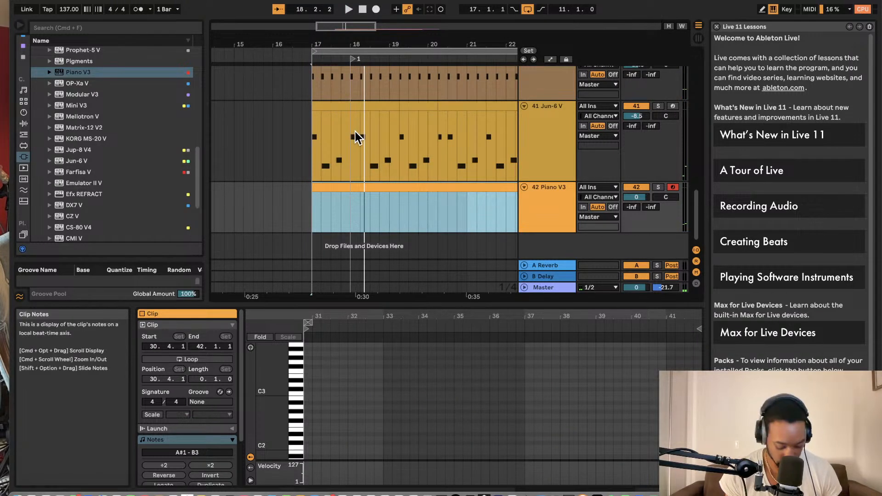
{"action": "left_click", "coordinate": [174, 0]}
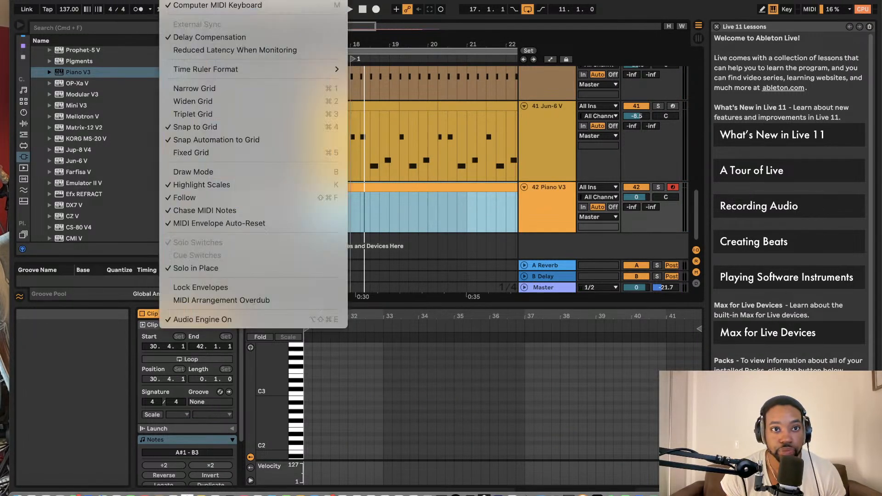
{"action": "left_click", "coordinate": [461, 193]}
{"action": "key", "text": "super+shift+z"}
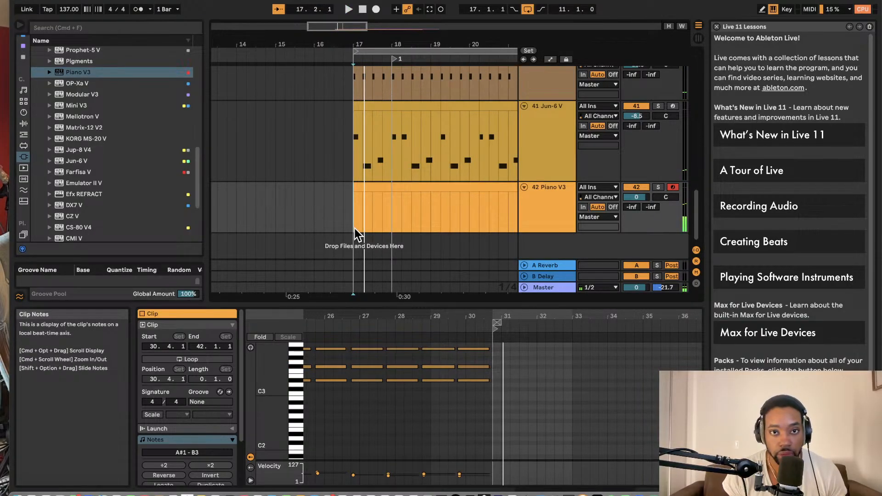
Step: Turn on the metronome and record repeating D#3, F#3 and A#3 chords on the Piano V3 track, starting just before bar 17
{"action": "left_click", "coordinate": [137, 10]}
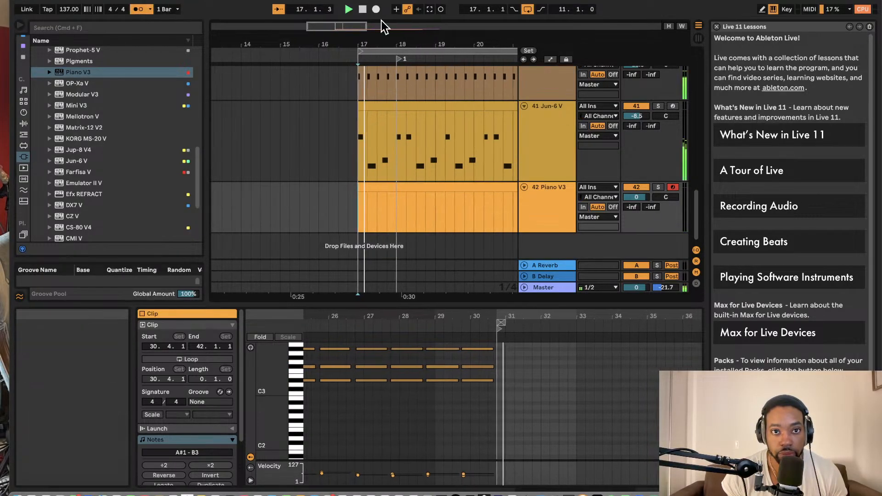
{"action": "left_click", "coordinate": [329, 221]}
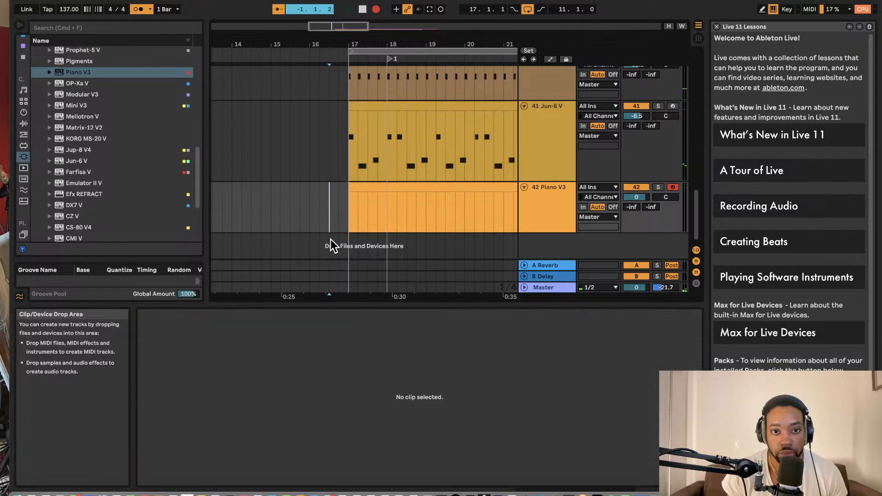
{"action": "left_click", "coordinate": [377, 9]}
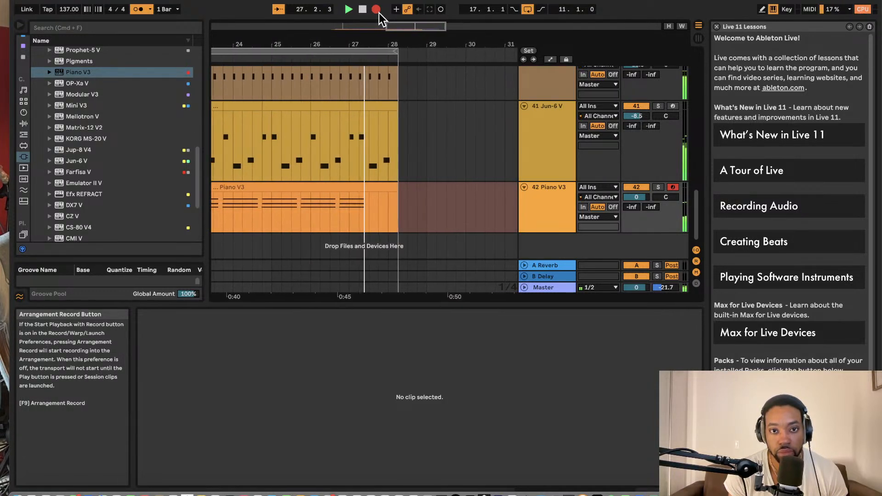
{"action": "key", "text": "space"}
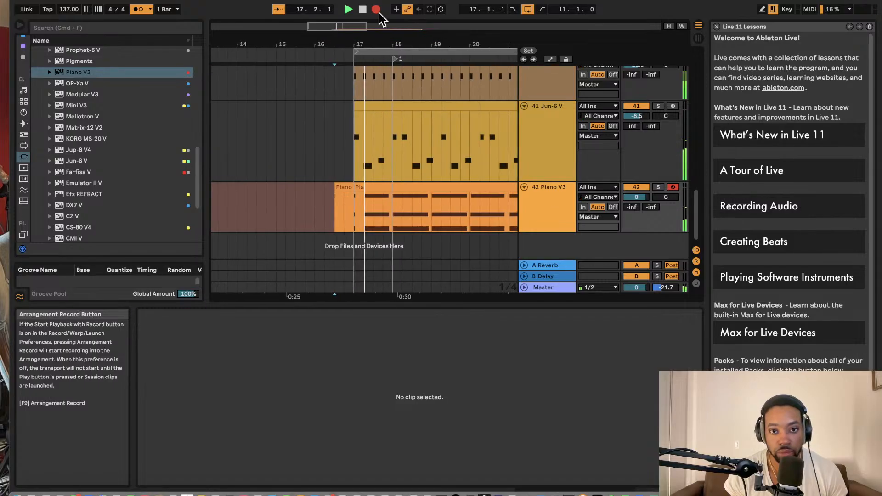
Step: Consolidate the newly recorded Piano V3 clips into one clip and trim its start to bar 17
{"action": "key", "text": "super+a"}
{"action": "left_click", "coordinate": [305, 176]}
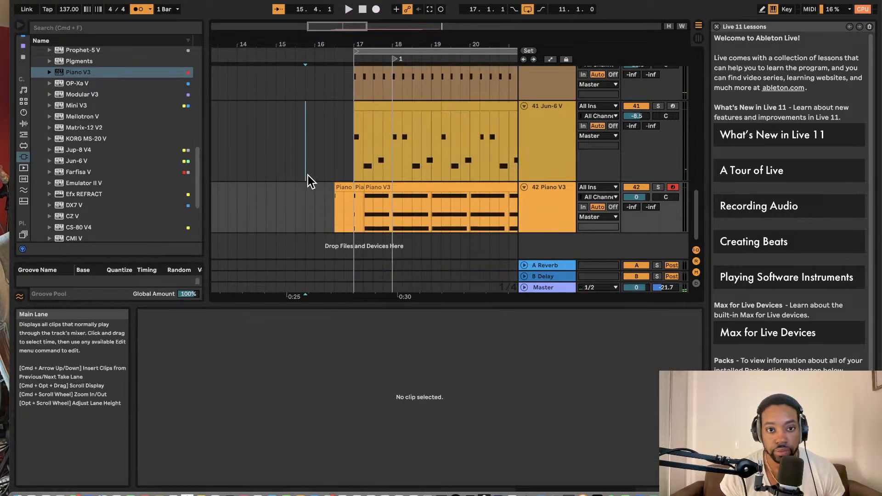
{"action": "scroll", "coordinate": [371, 197], "scroll_direction": "left", "scroll_amount": 3}
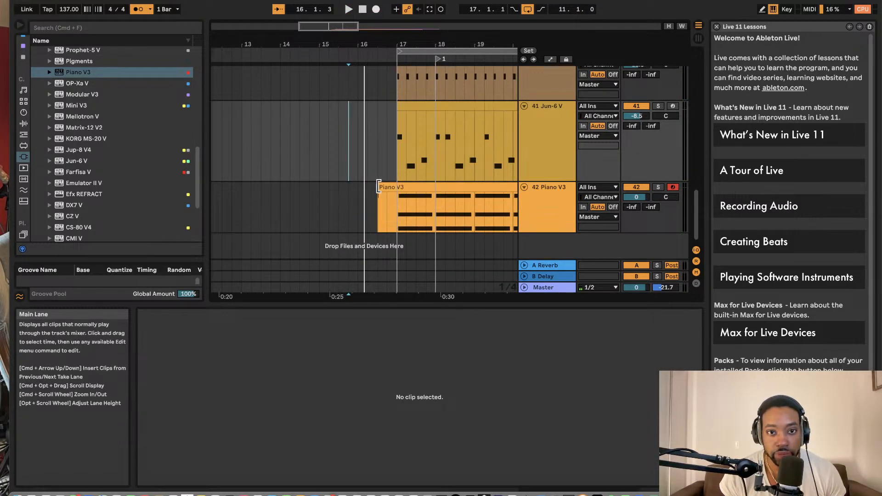
{"action": "left_click", "coordinate": [378, 186]}
Step: During playback, lower the Piano V3 track volume to -6.4 and turn off the metronome
{"action": "key", "text": "space"}
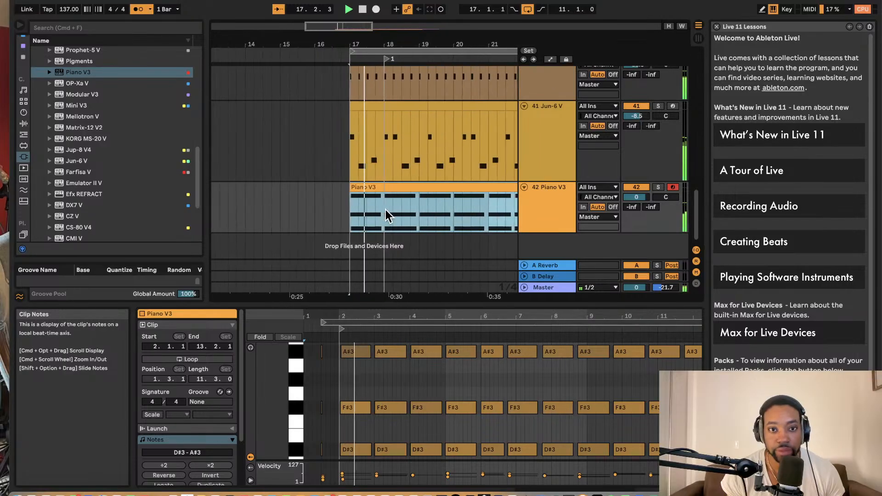
{"action": "left_click_drag", "start_coordinate": [637, 196], "coordinate": [635, 199]}
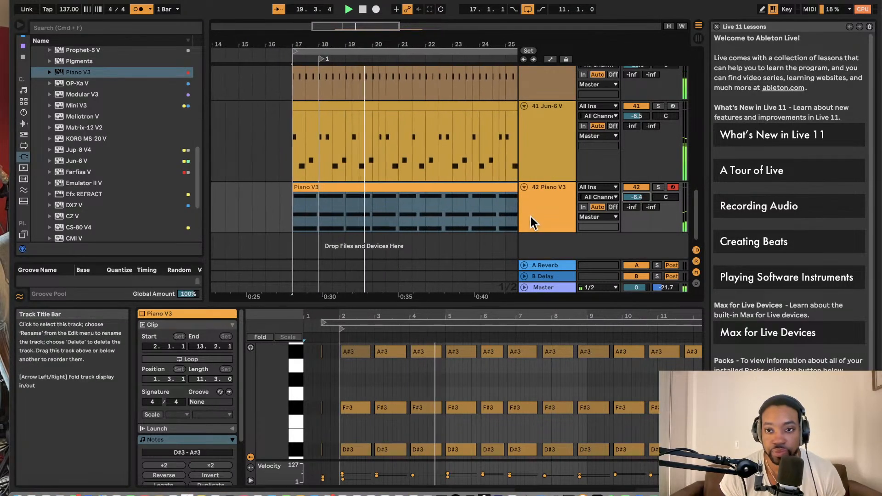
{"action": "left_click", "coordinate": [139, 9]}
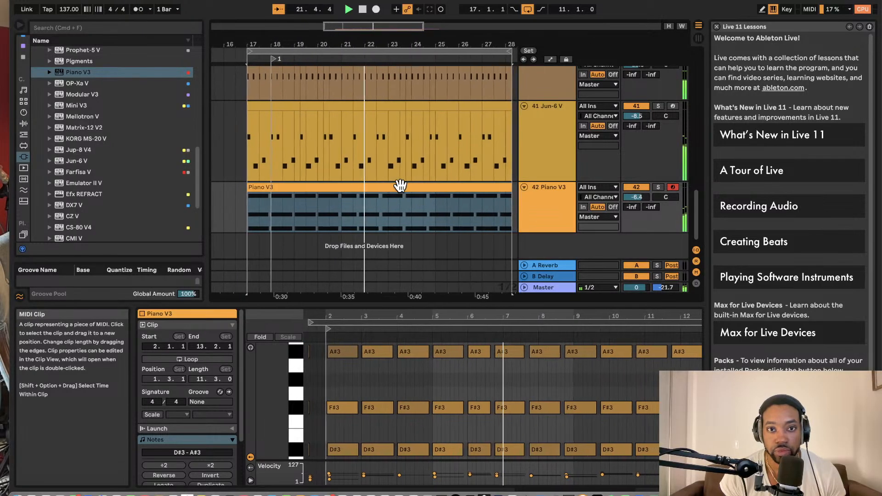
Step: Open the Reaktor 6 patch on track 38, examine its mixer, ADSR and VCA block wiring, and close it
{"action": "scroll", "coordinate": [401, 186], "scroll_direction": "down", "scroll_amount": 2}
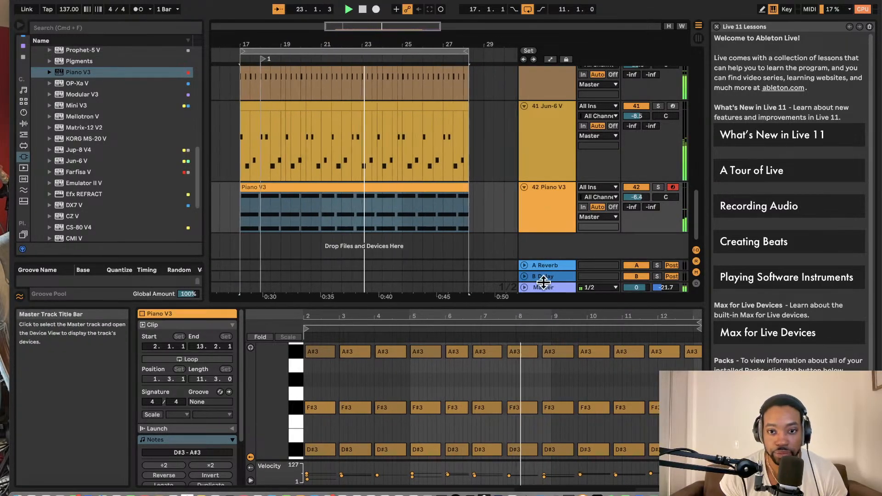
{"action": "scroll", "coordinate": [523, 184], "scroll_direction": "up", "scroll_amount": 8}
{"action": "left_click", "coordinate": [543, 122]}
{"action": "left_click", "coordinate": [545, 121]}
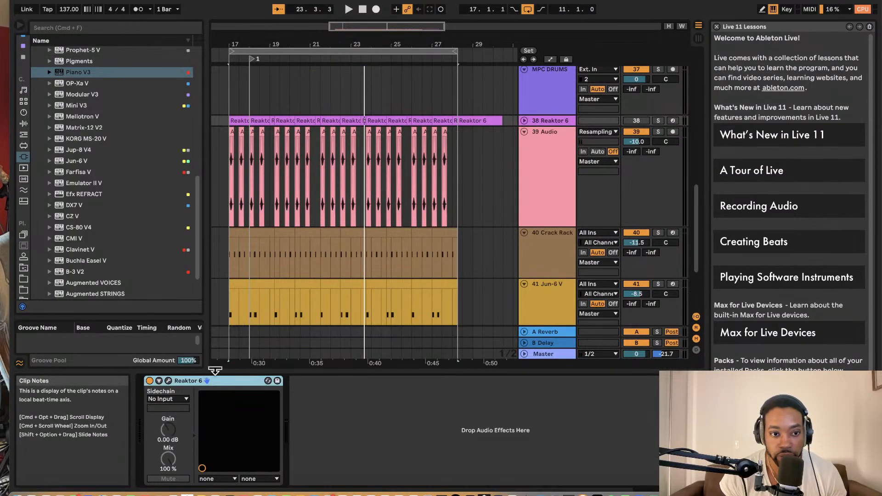
{"action": "left_click", "coordinate": [169, 379]}
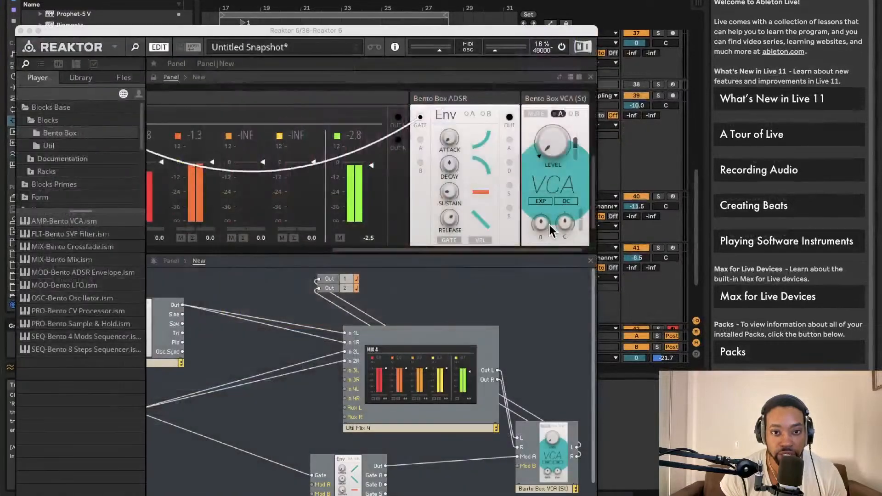
{"action": "left_click_drag", "start_coordinate": [330, 28], "coordinate": [461, 14]}
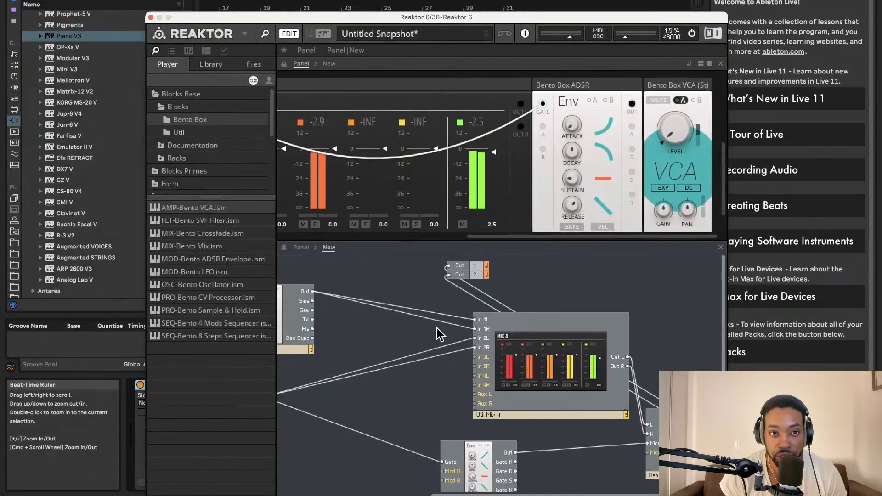
{"action": "scroll", "coordinate": [347, 166], "scroll_direction": "left", "scroll_amount": 1}
{"action": "scroll", "coordinate": [432, 303], "scroll_direction": "left", "scroll_amount": 3}
{"action": "scroll", "coordinate": [434, 299], "scroll_direction": "right", "scroll_amount": 3}
{"action": "scroll", "coordinate": [434, 299], "scroll_direction": "down", "scroll_amount": 1}
{"action": "scroll", "coordinate": [440, 296], "scroll_direction": "left", "scroll_amount": 3}
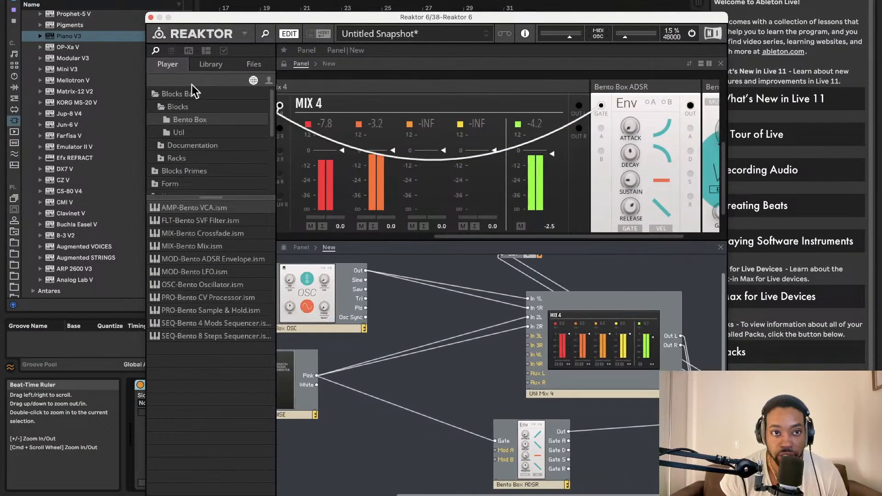
{"action": "left_click", "coordinate": [151, 17]}
Step: Audition the resampled snare on track 39 Audio in solo, and restore the other tracks
{"action": "left_click", "coordinate": [659, 95]}
{"action": "key", "text": "space"}
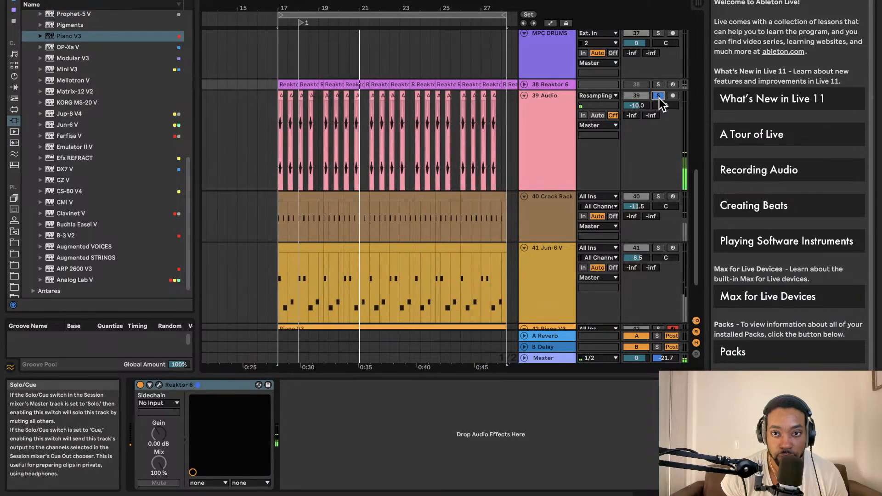
{"action": "left_click", "coordinate": [658, 96]}
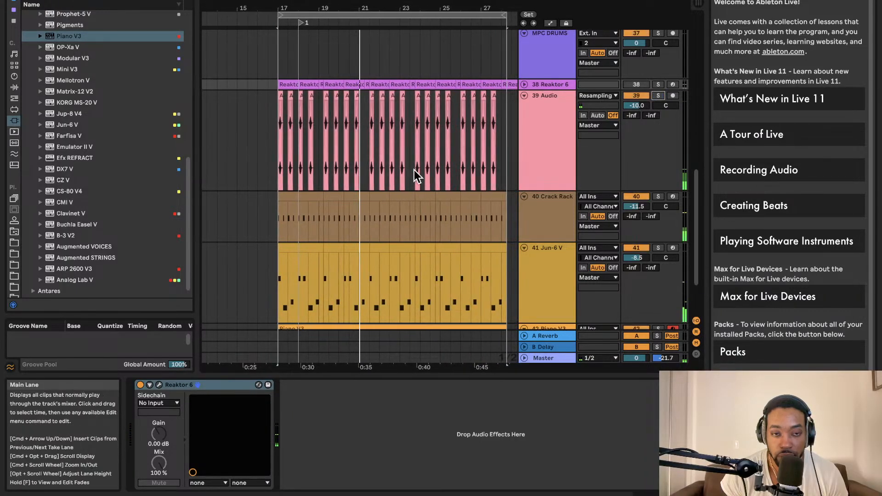
Step: Play the full arrangement from bar 17 to hear the drums, bass and piano chords together
{"action": "left_click", "coordinate": [278, 240]}
{"action": "scroll", "coordinate": [312, 216], "scroll_direction": "down", "scroll_amount": 5}
{"action": "scroll", "coordinate": [312, 216], "scroll_direction": "left", "scroll_amount": 5}
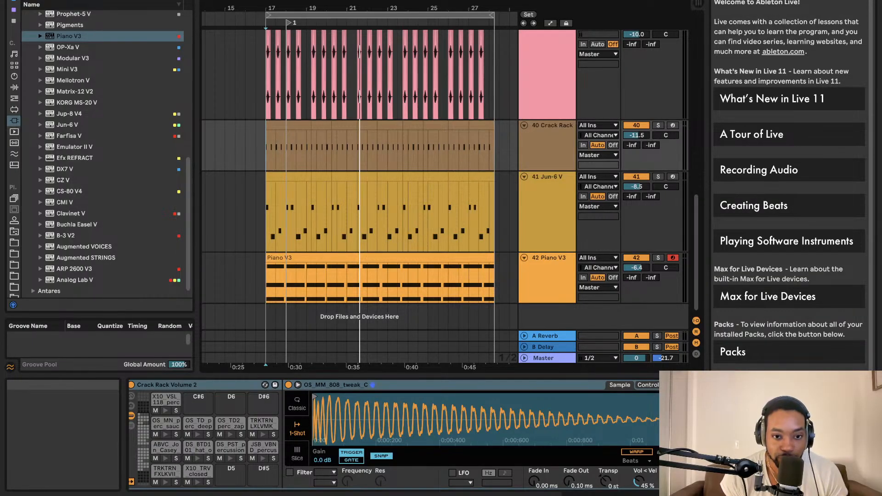
{"action": "key", "text": "space"}
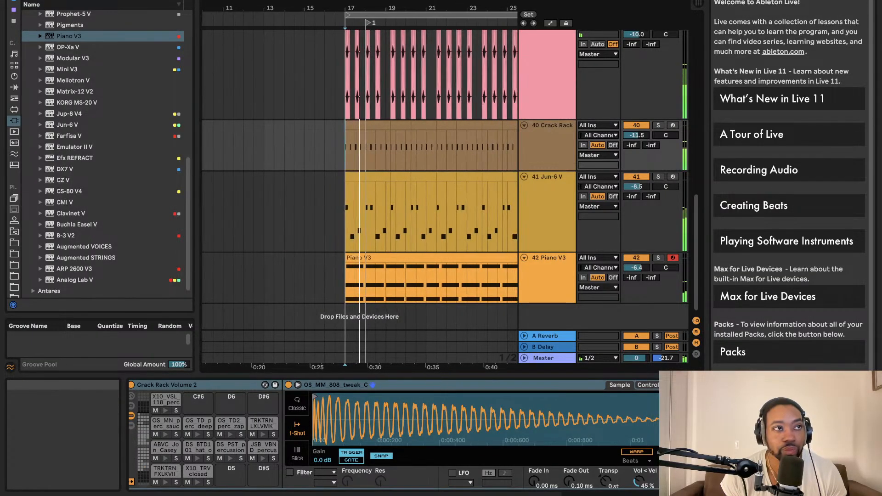